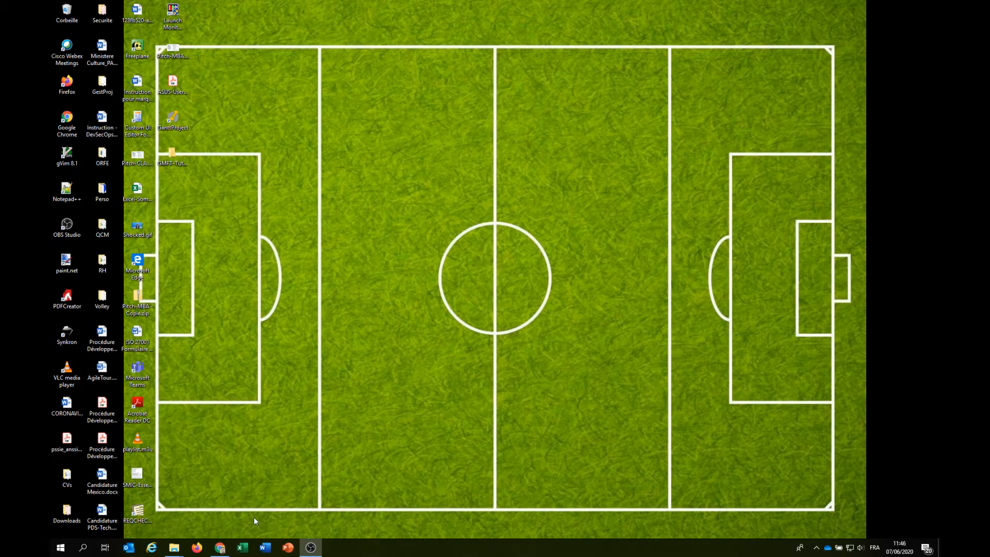
Step: Switch to Chrome and search Google for GMFT
click(220, 548)
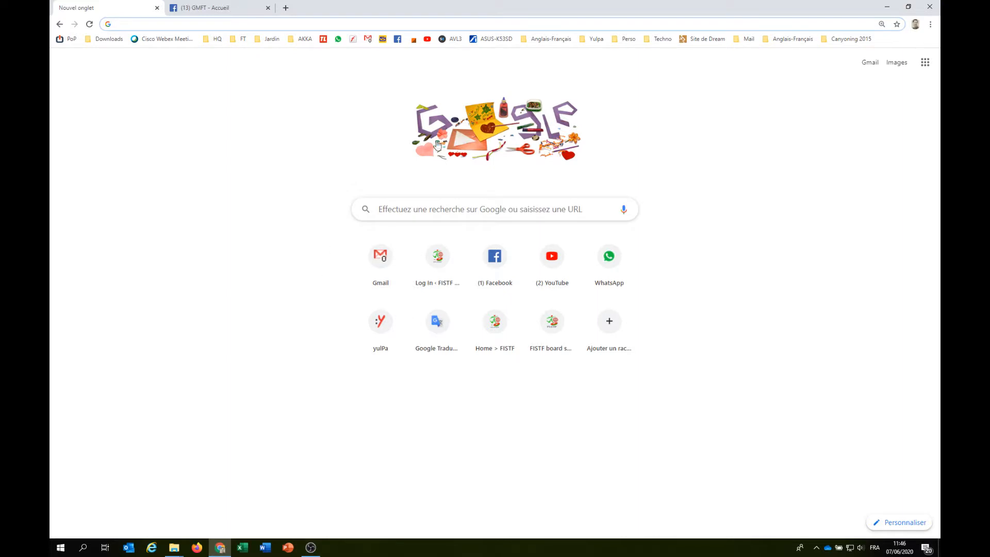
click(416, 206)
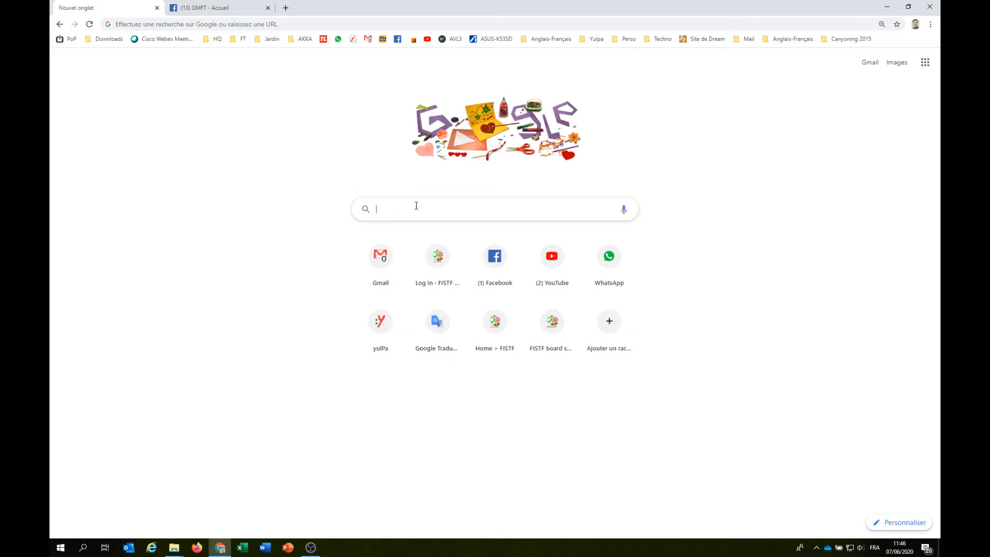
text(GMFT)
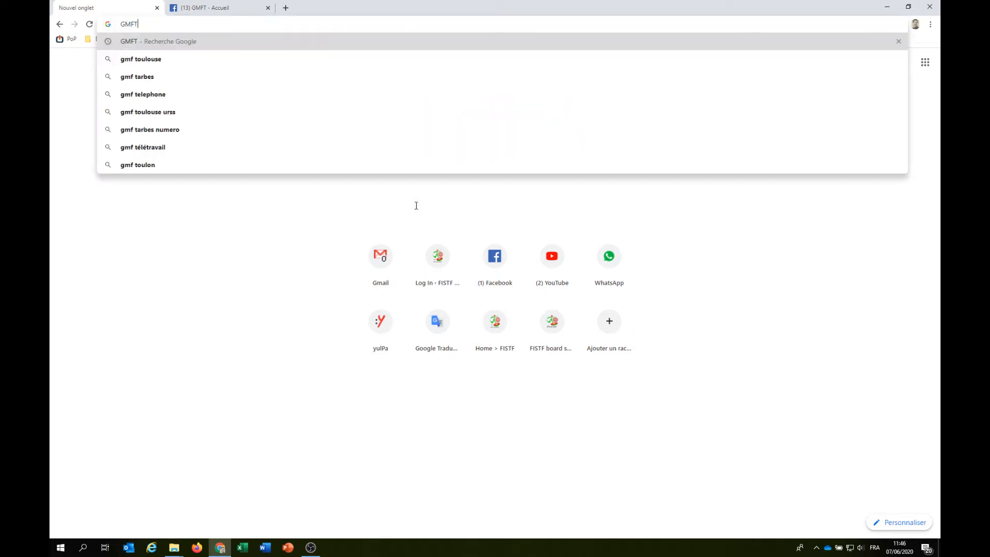
key(Return)
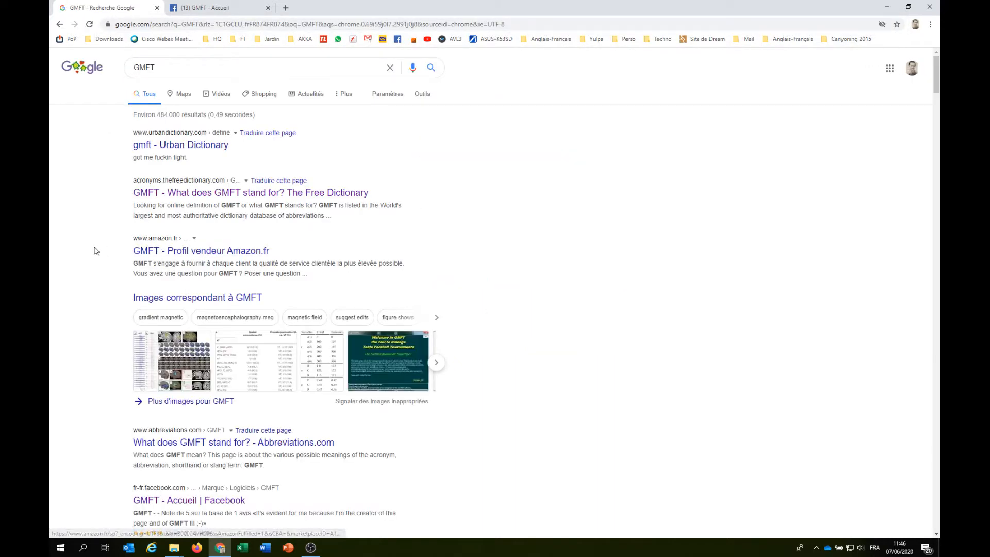
Step: Open the GMFT Facebook page listed in the search results
scroll(94, 251, down, 3)
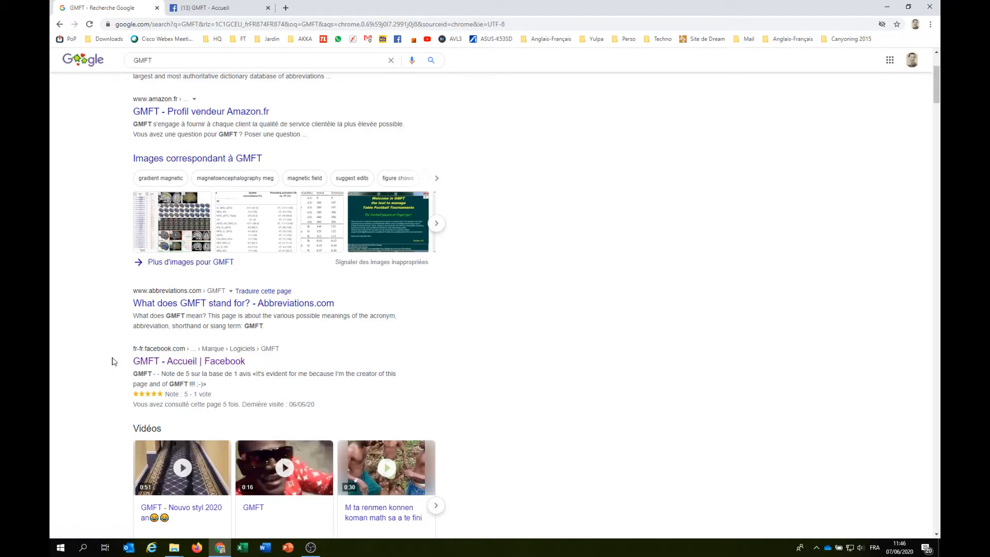
click(223, 366)
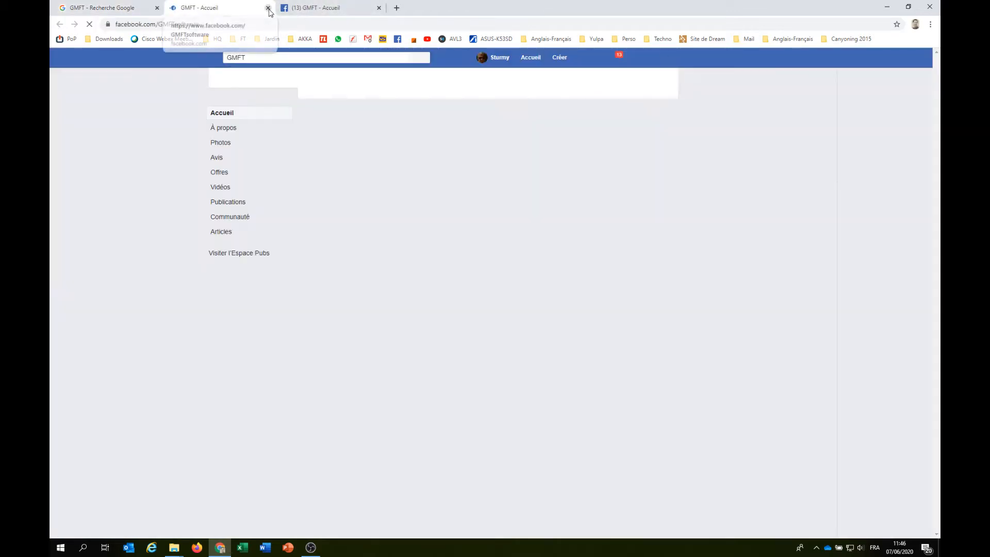
click(355, 9)
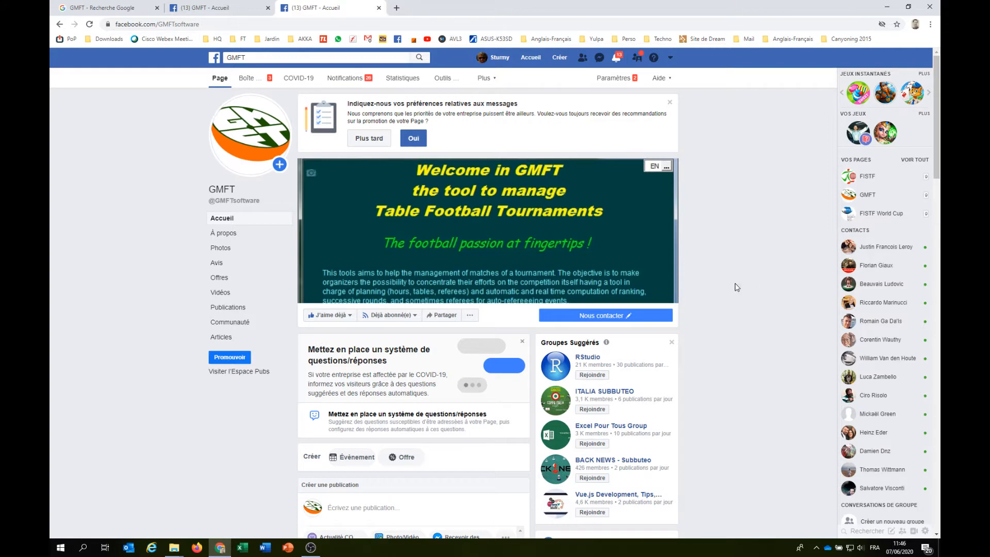
Step: Find the GMFT V9.1 => May 2020 note among the page's publications and open it
scroll(737, 287, down, 10)
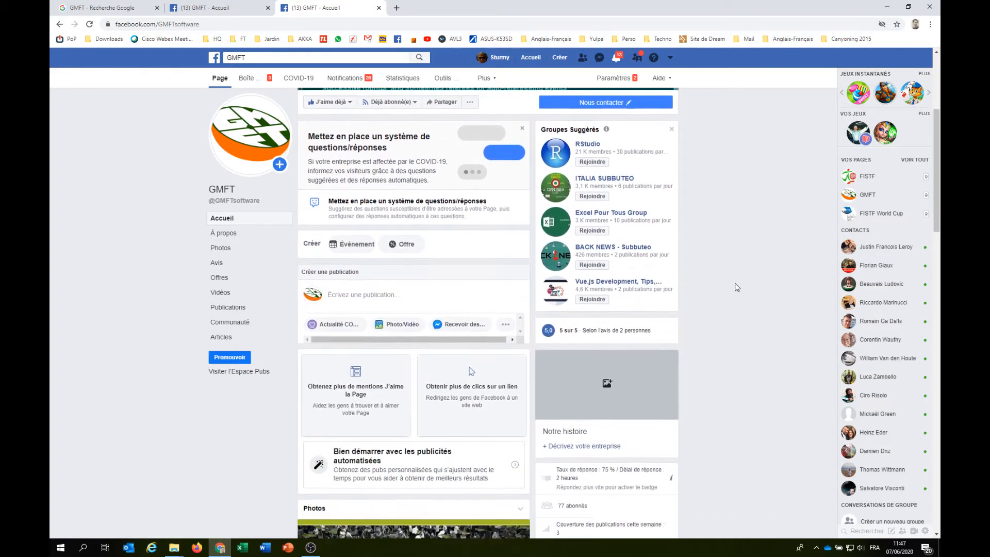
scroll(737, 287, down, 2)
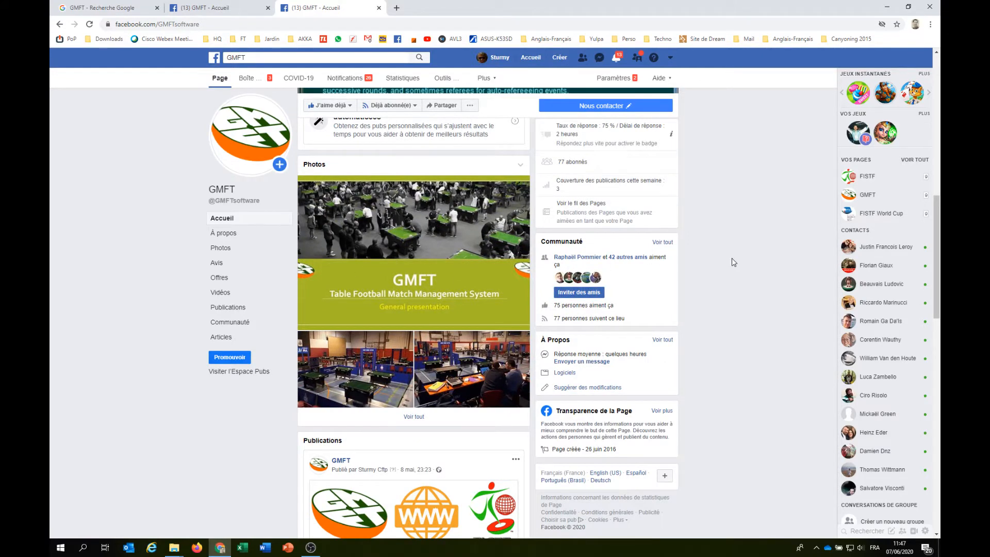
scroll(732, 257, down, 6)
scroll(731, 259, down, 3)
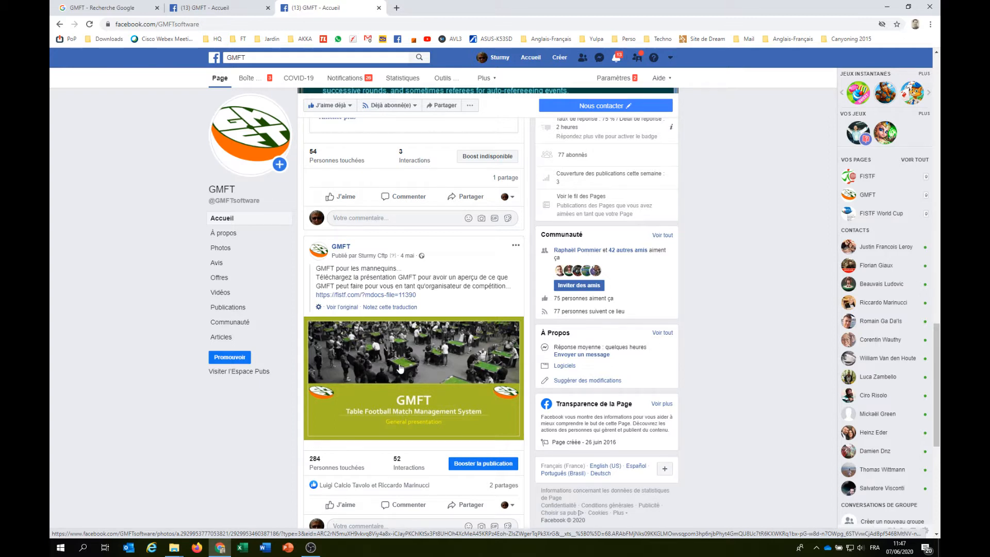
scroll(397, 374, up, 5)
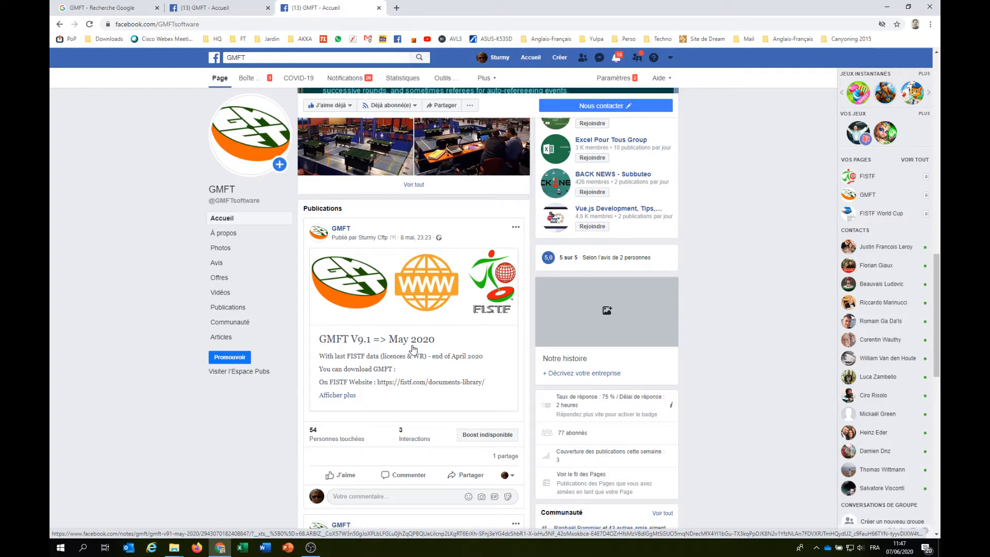
click(393, 350)
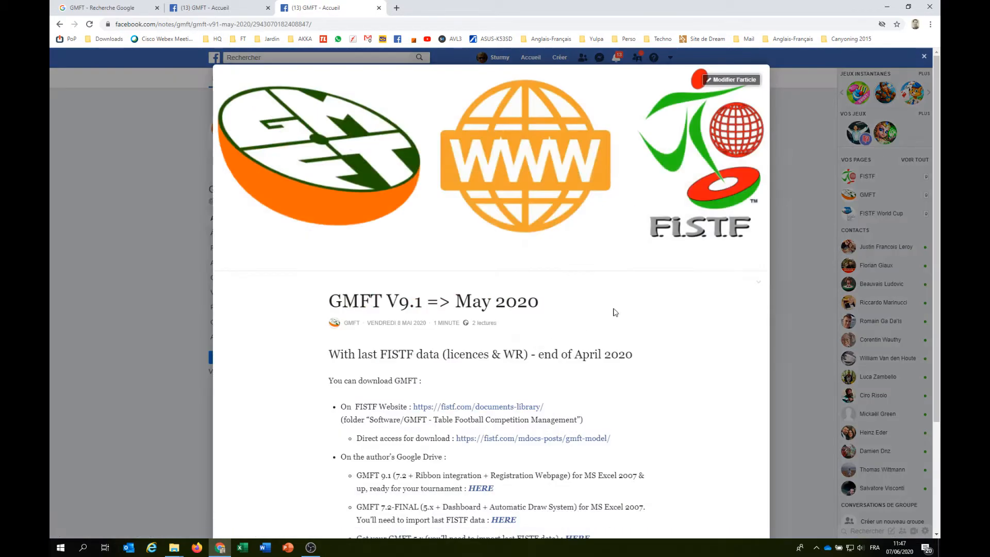
Step: View the FISTF website's direct download page for the GMFT model and close it to return to the note
scroll(616, 312, down, 3)
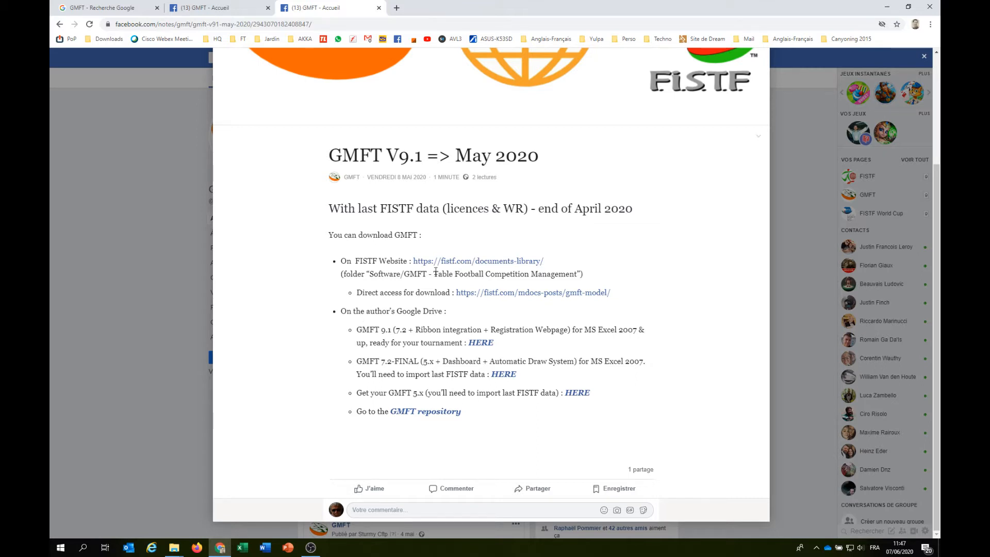
click(584, 293)
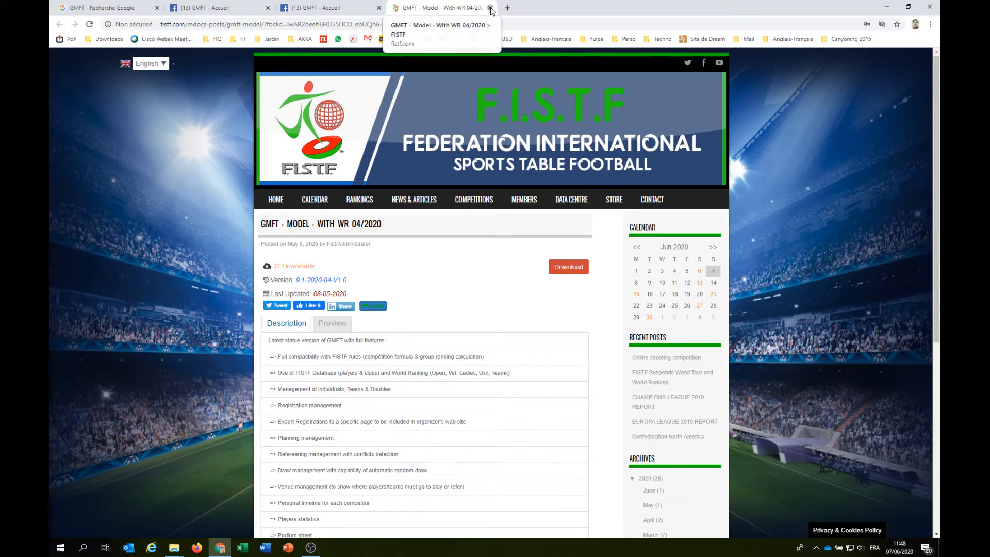
click(490, 7)
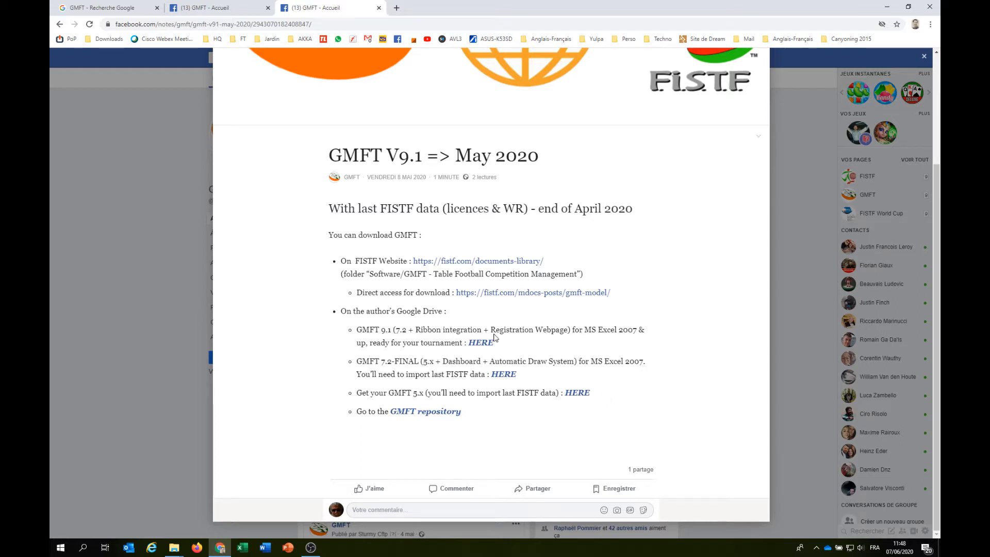
Step: Download GMFT_Model_9.1-Licences&WR2020-04.zip from the GMFT repository on Google Drive into the desktop's GMFT-Tutorial folder
click(412, 416)
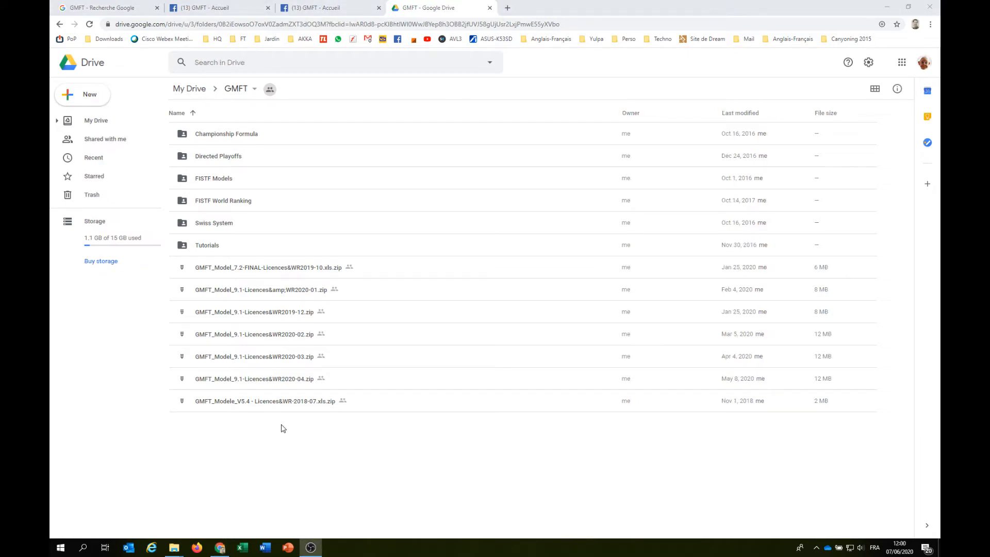
right_click(283, 380)
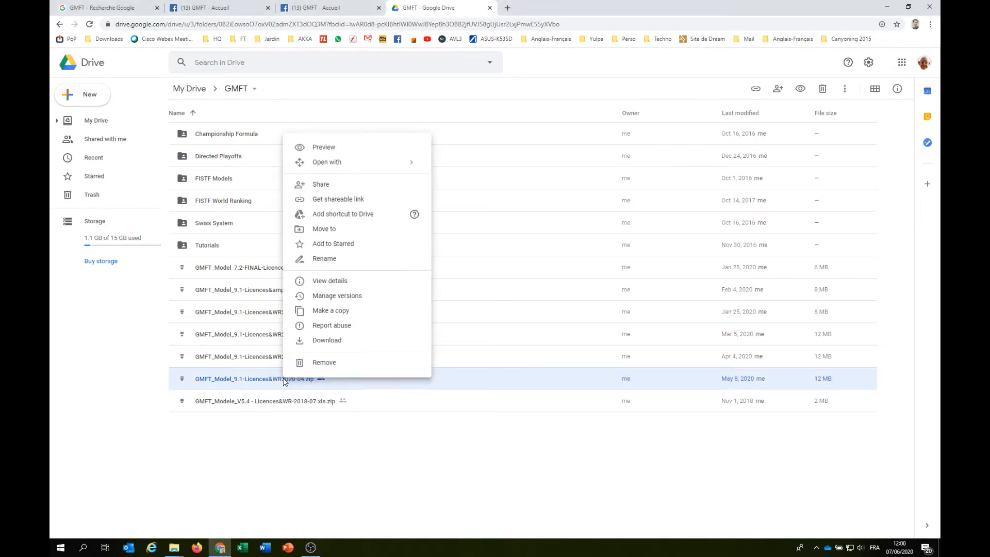
click(326, 341)
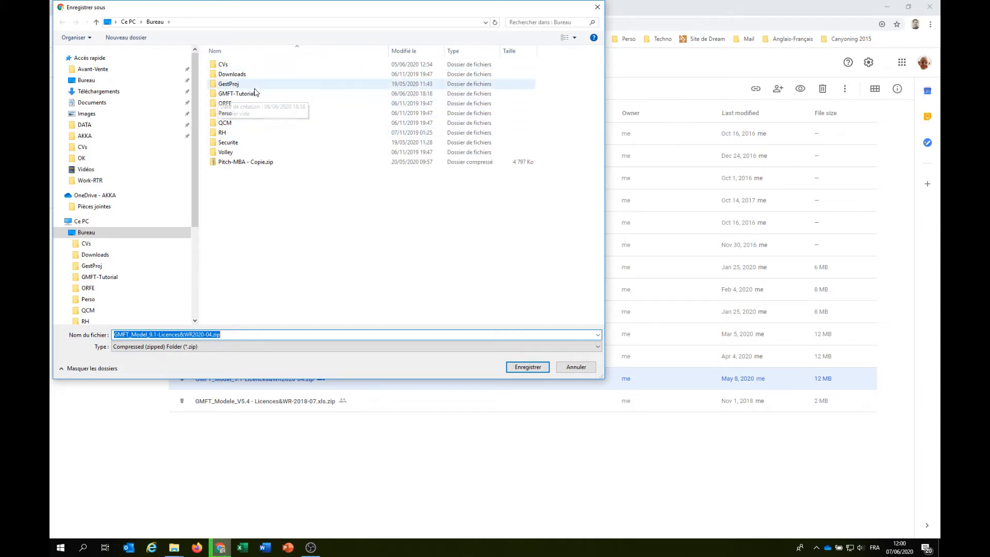
double_click(236, 94)
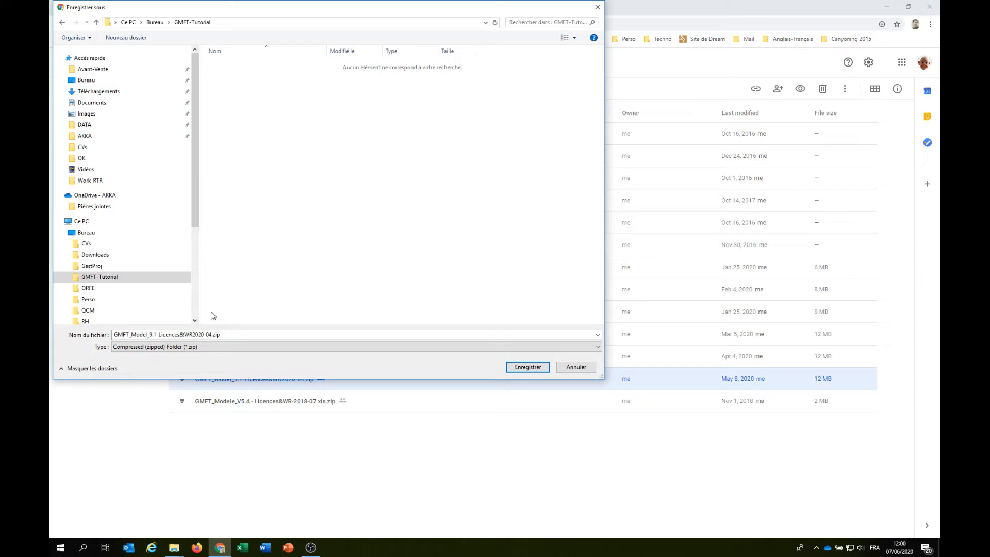
click(526, 368)
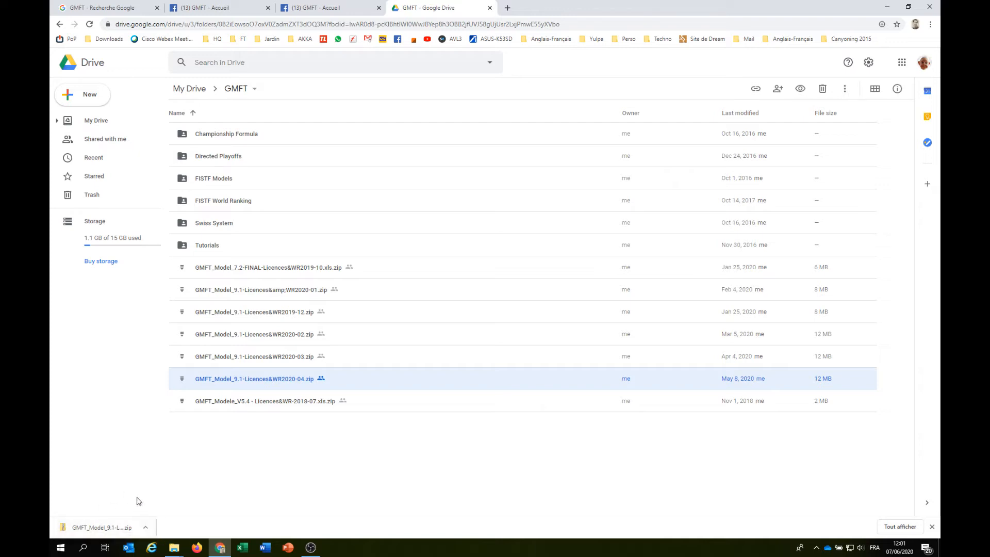
Step: Switch to the GMFT-Tutorial folder in File Explorer and extract the downloaded archive there with 7-Zip
key(alt+Tab)
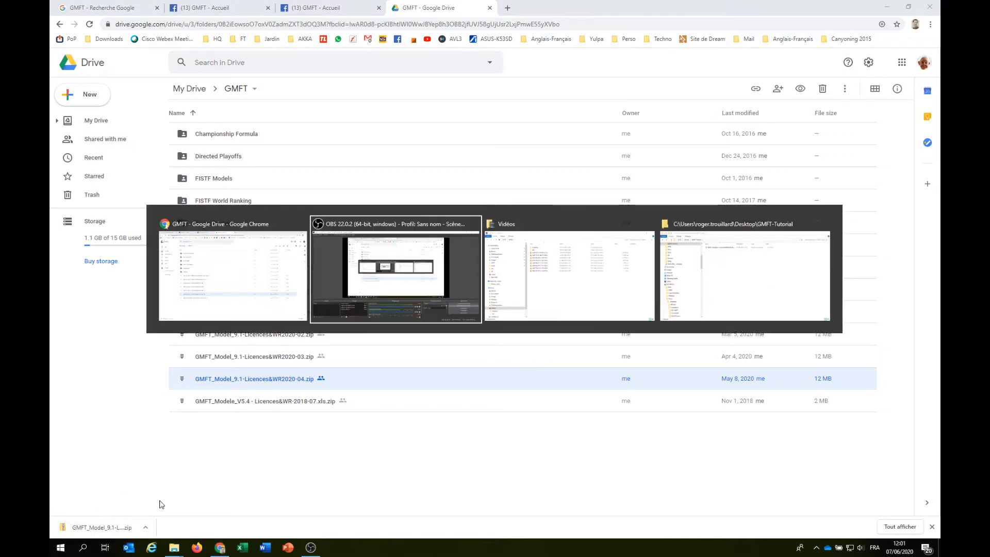
key(alt+Tab)
key(alt+Tab)
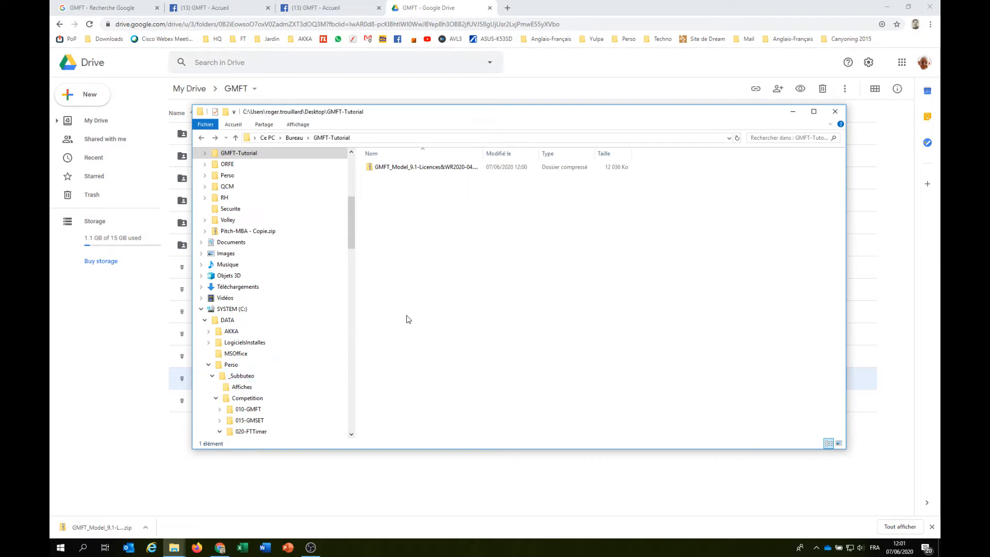
drag(483, 153, 550, 151)
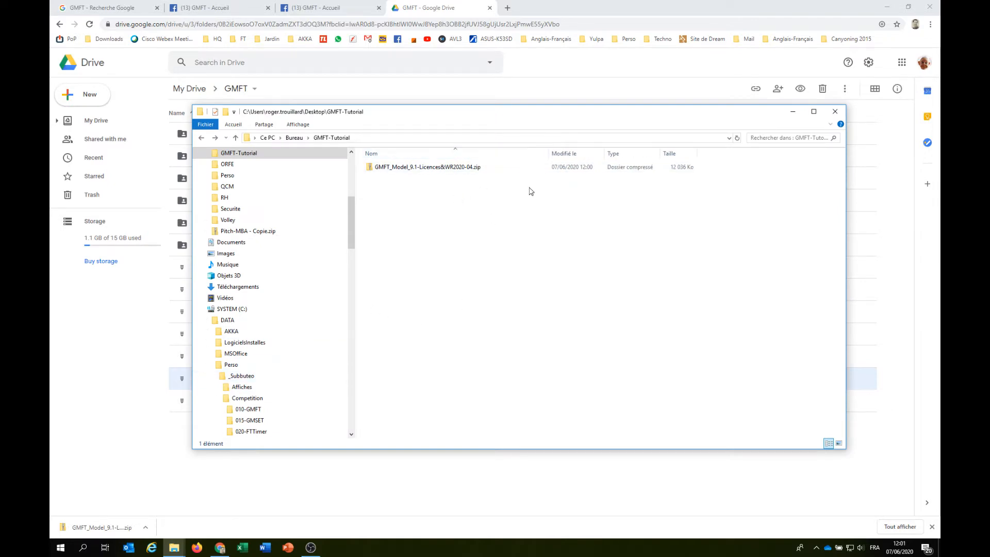
right_click(382, 170)
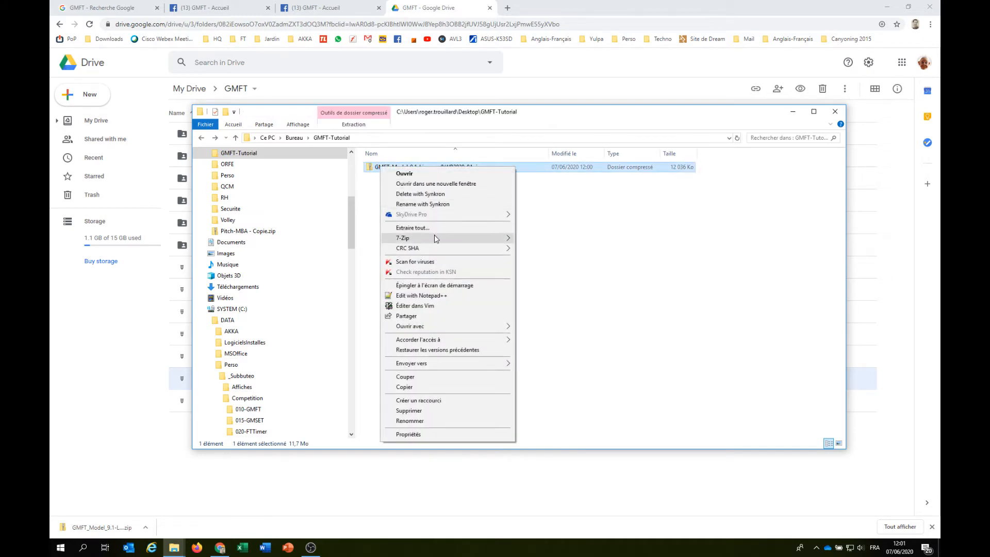
mouse_move(435, 236)
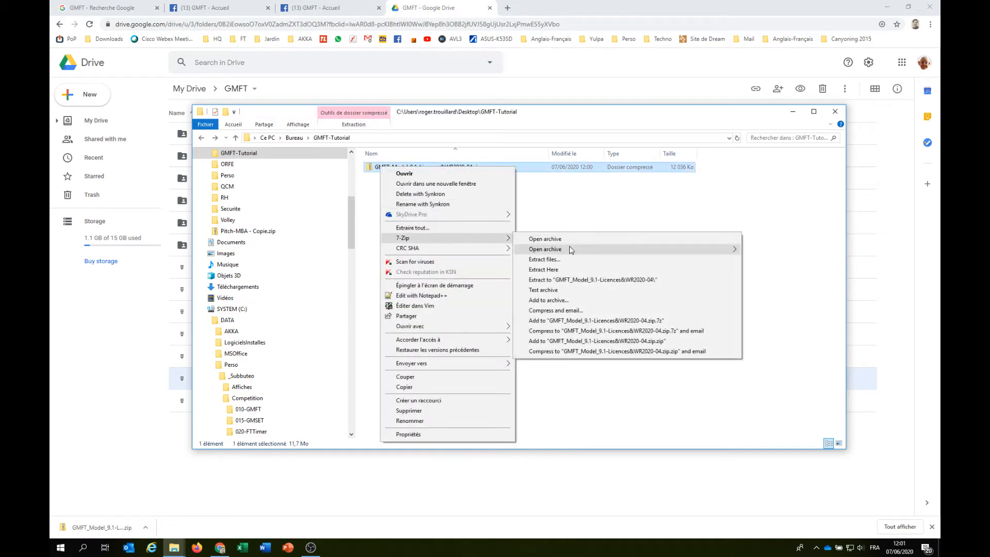
click(544, 270)
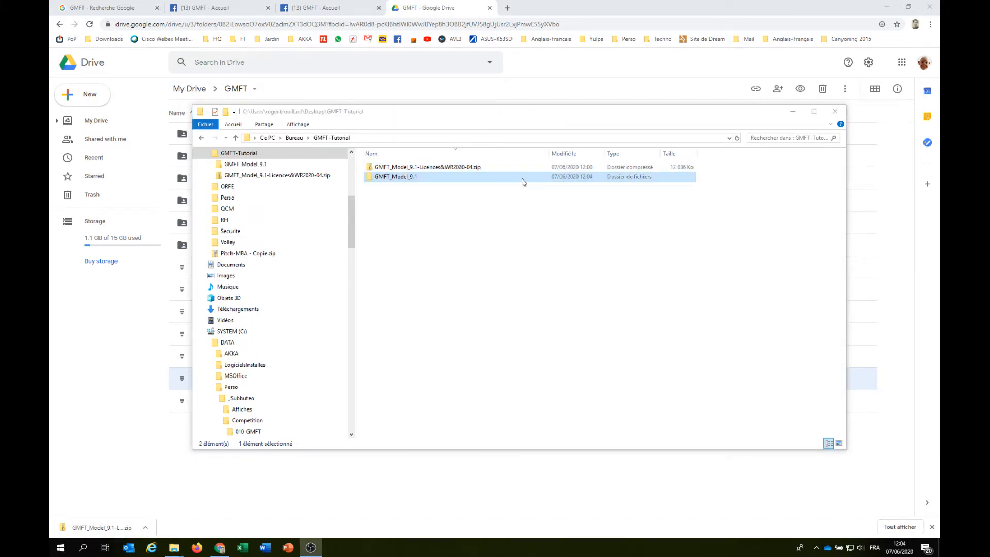
Step: Open GMFT_Model_V9.1.xlsm in Excel from the extracted GMFT_Model_9.1 folder and acknowledge the calculation mode notice
click(429, 178)
double_click(372, 177)
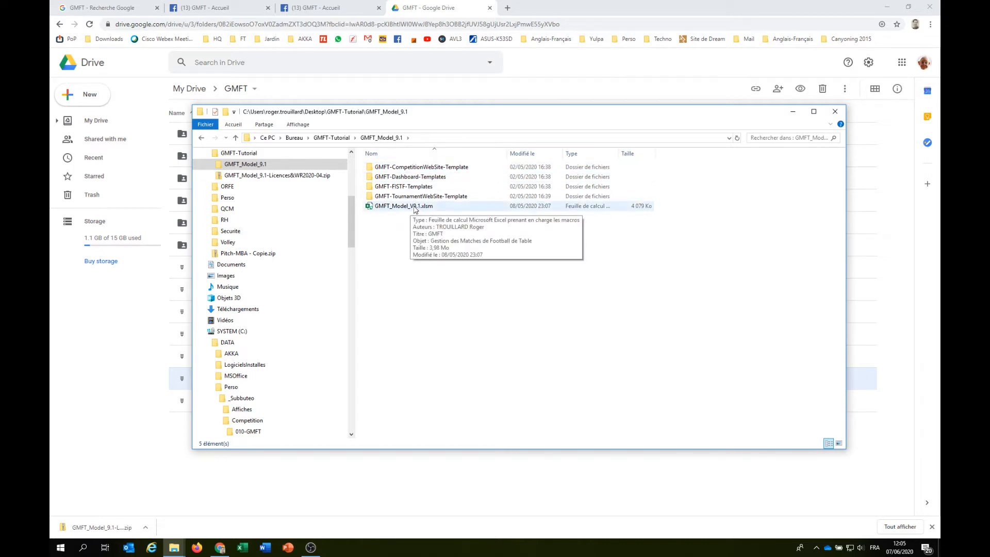
click(411, 208)
mouse_move(432, 209)
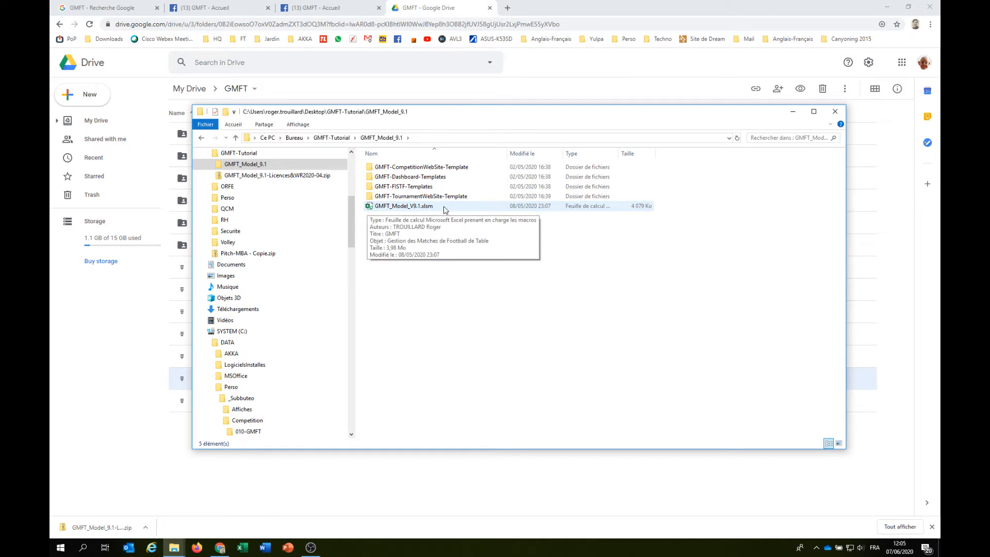
click(401, 200)
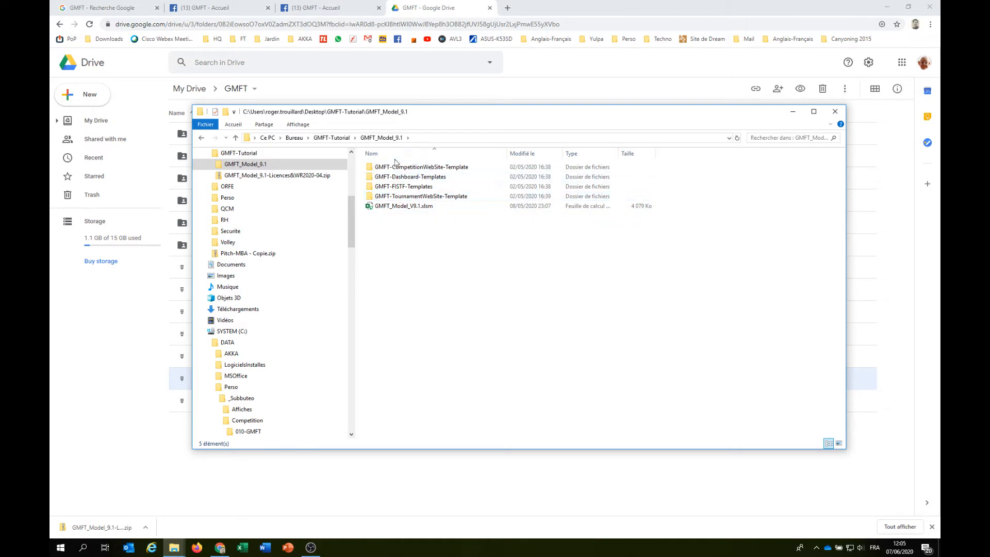
mouse_move(428, 207)
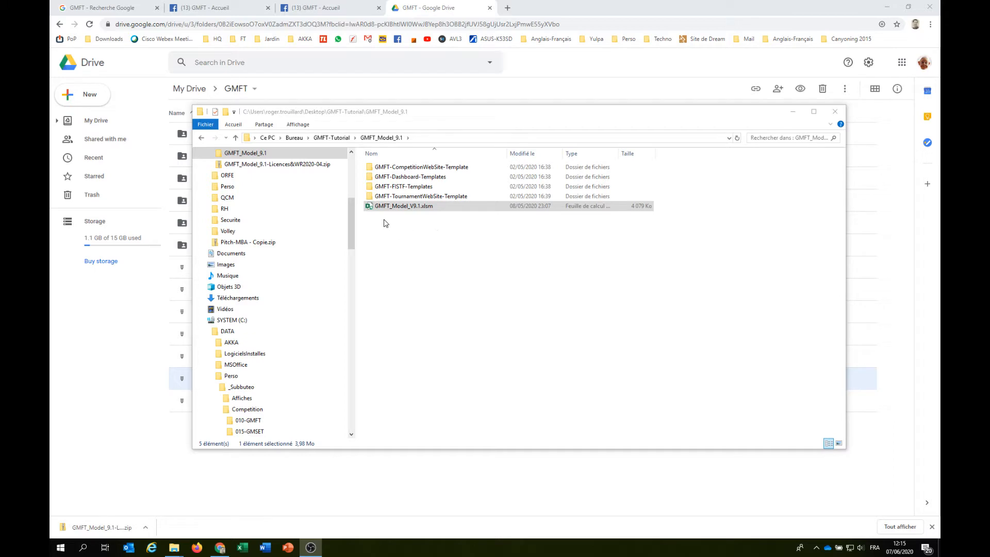
double_click(373, 207)
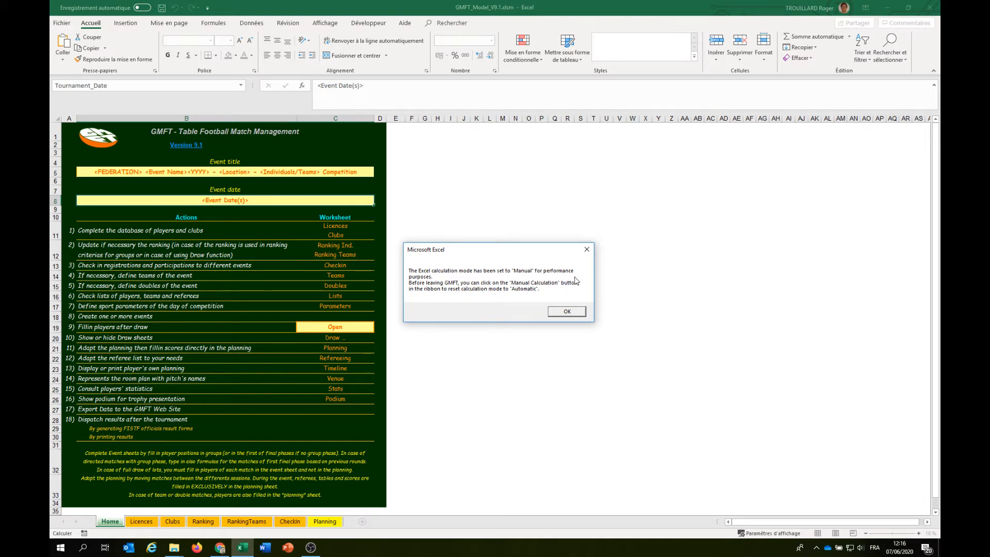
click(567, 312)
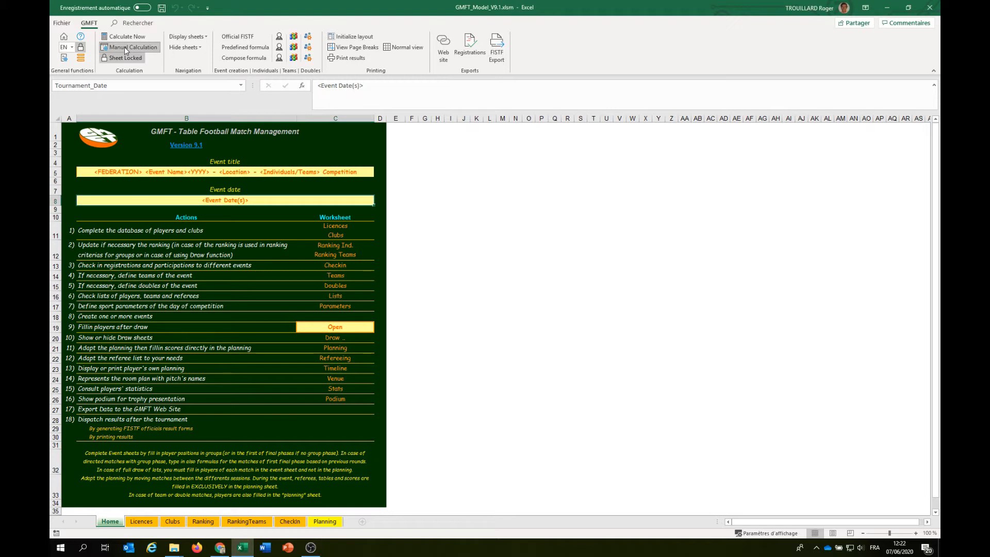
Step: Switch the GMFT calculation mode to automatic and back to manual
click(125, 48)
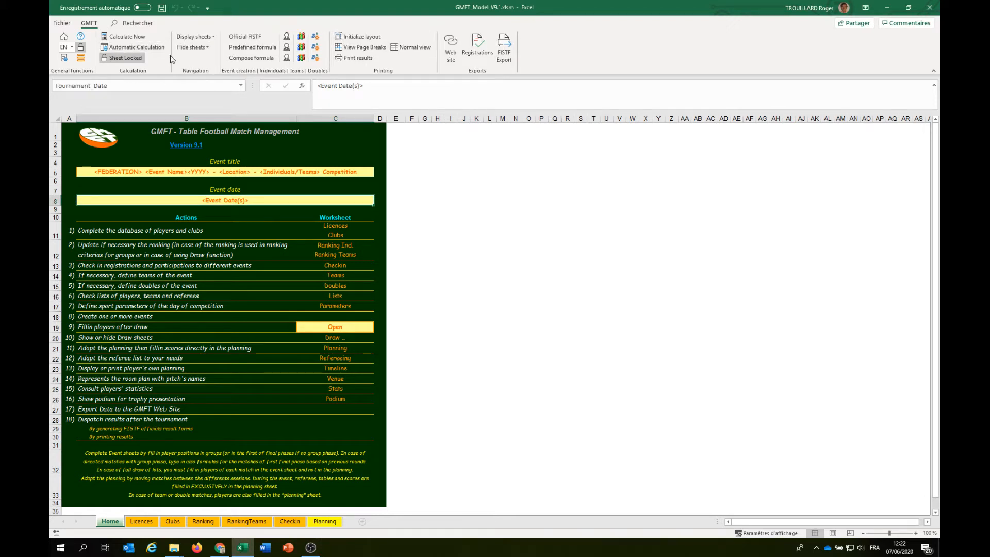
click(131, 47)
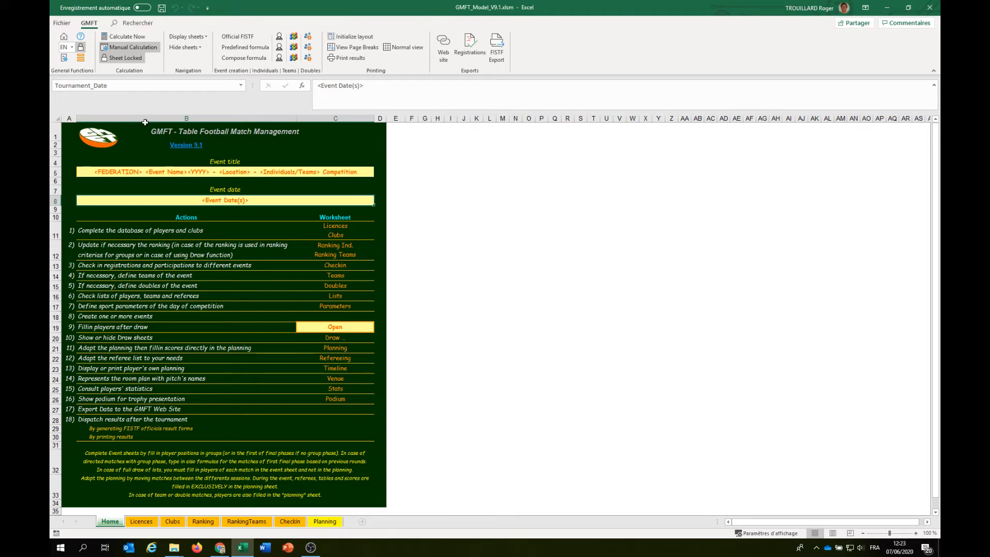
Step: Create a new blank workbook alongside the GMFT workbook
click(62, 23)
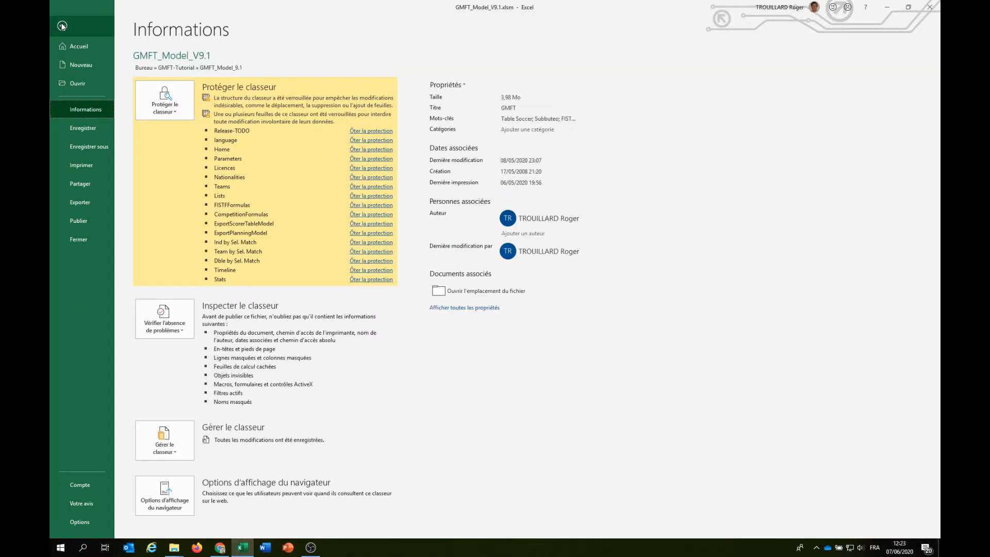
click(75, 64)
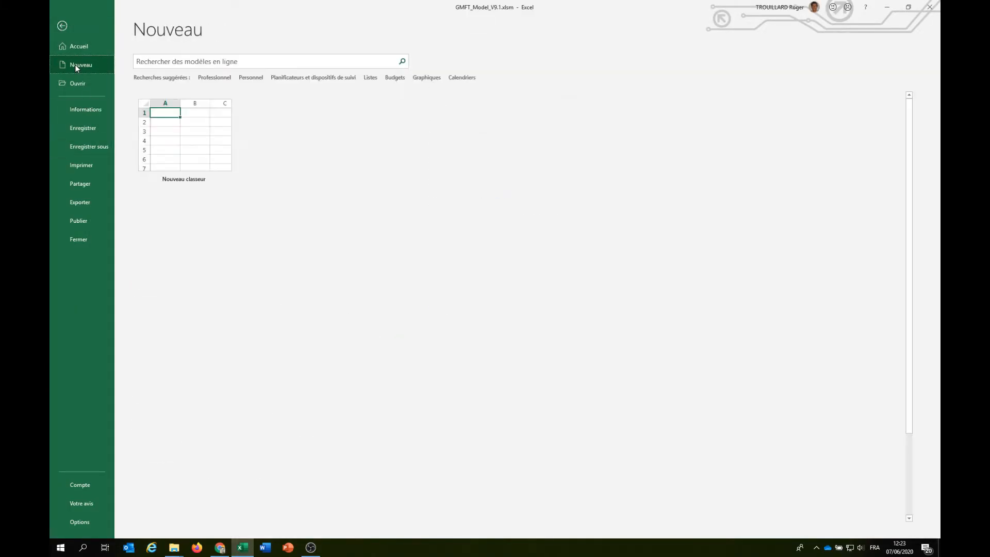
click(172, 126)
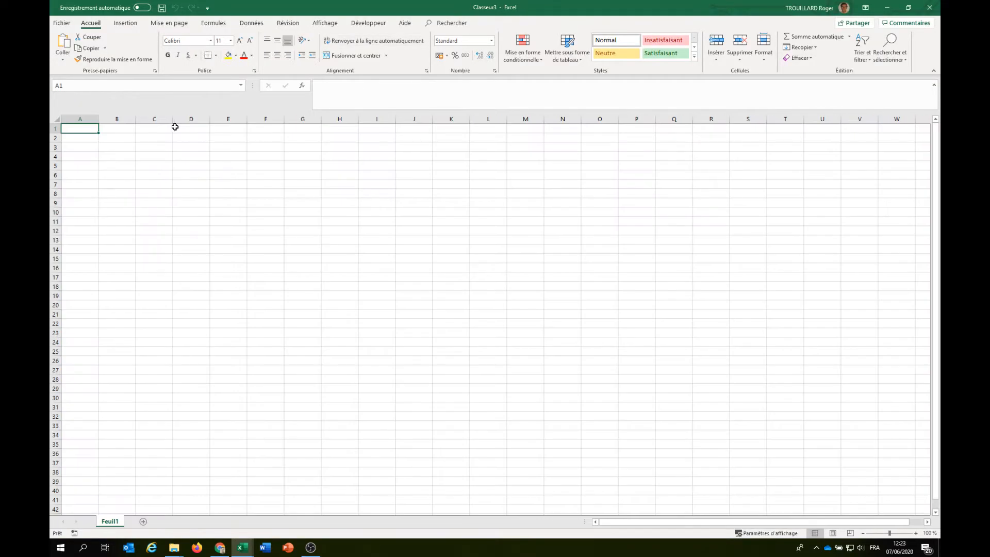
Step: Enter 6 in cell C3 and the formula =C3 in cell C5
click(150, 149)
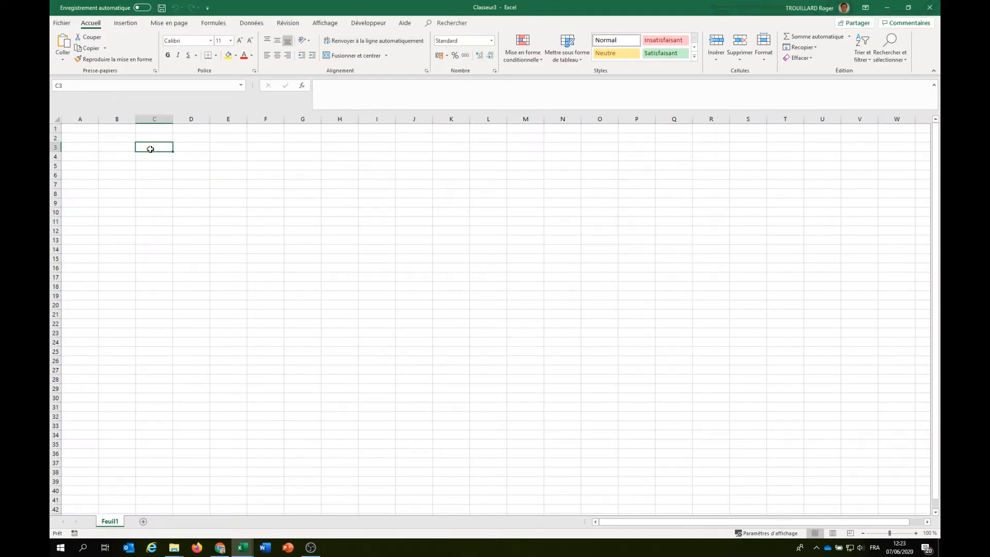
text(6)
key(Return)
key(Return)
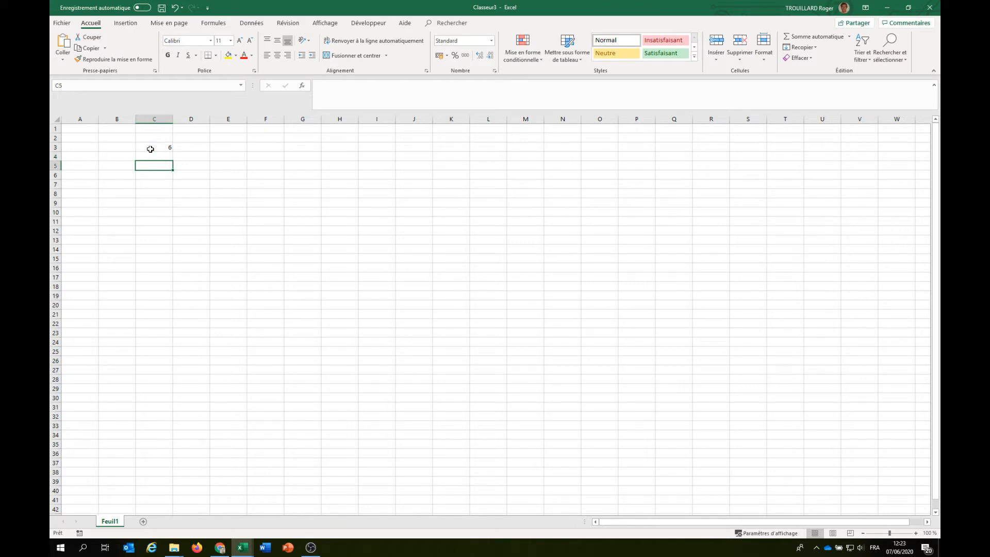
text(=)
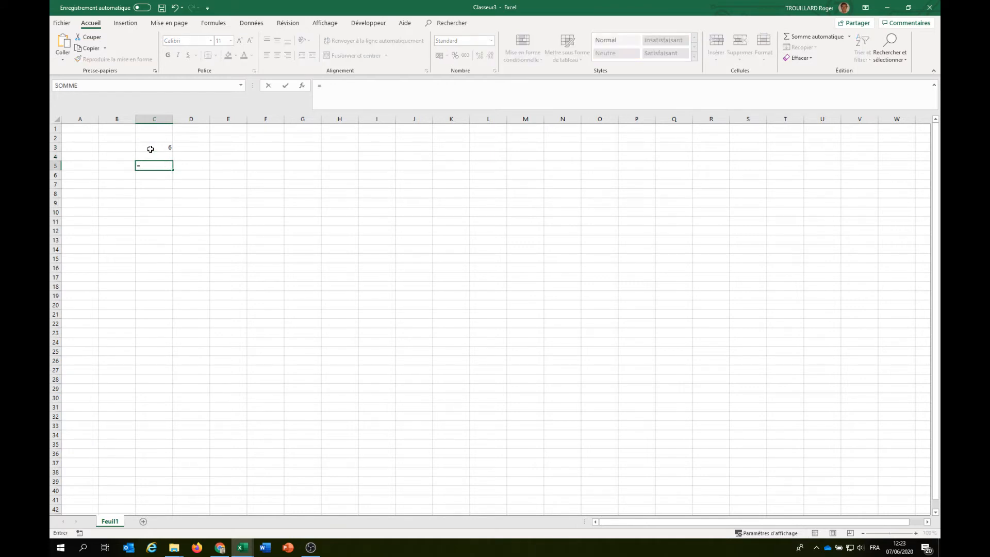
click(150, 149)
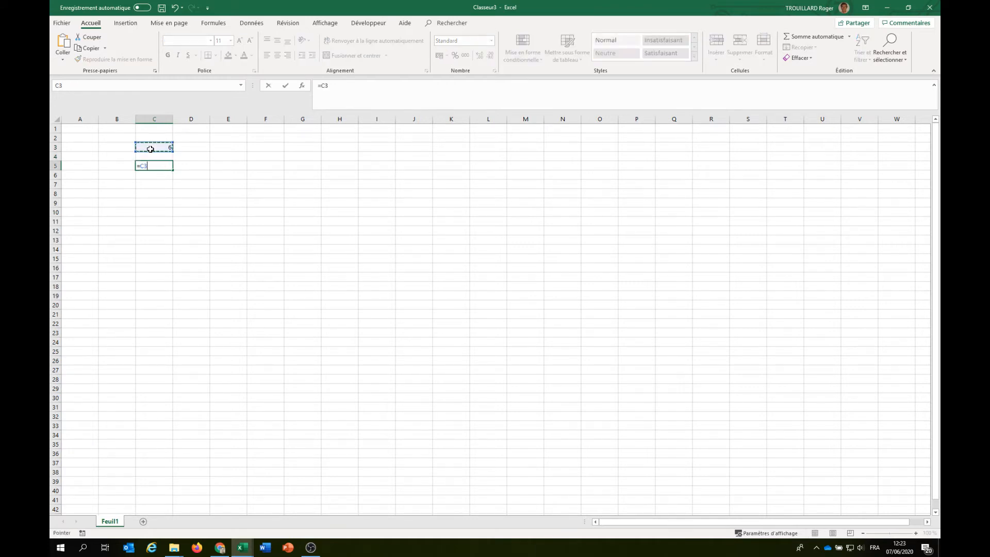
key(Return)
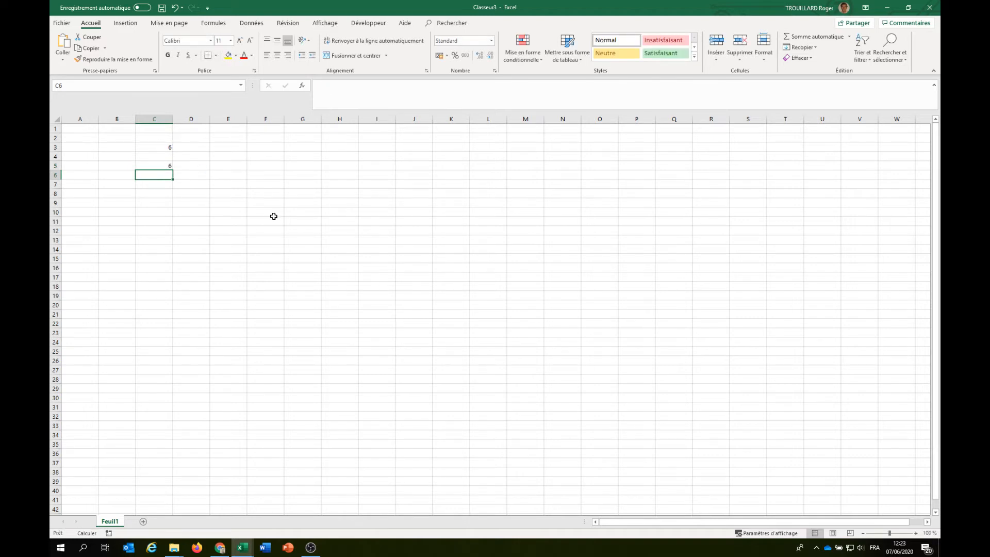
Step: Change the value in C3 to 7 while calculation is in manual mode
click(153, 147)
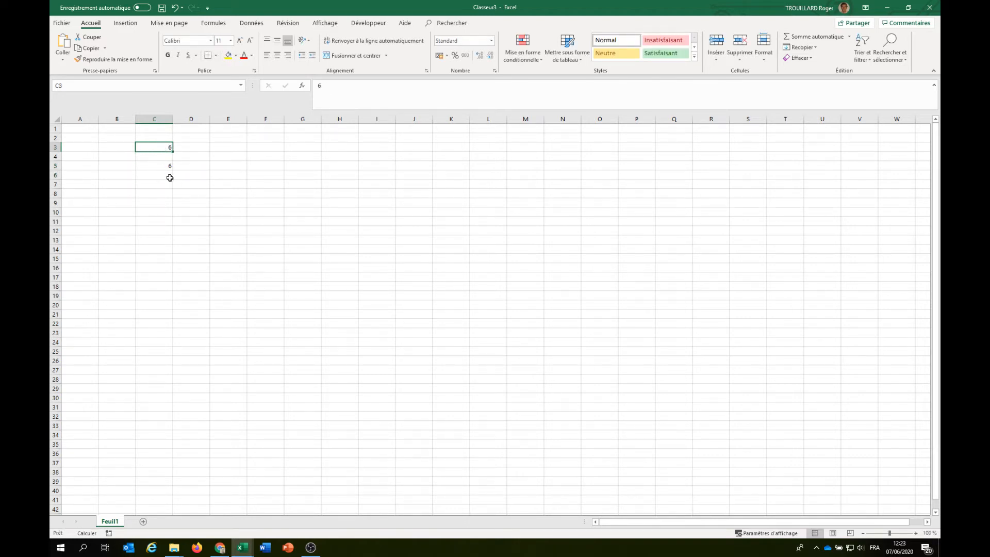
text(7)
key(Return)
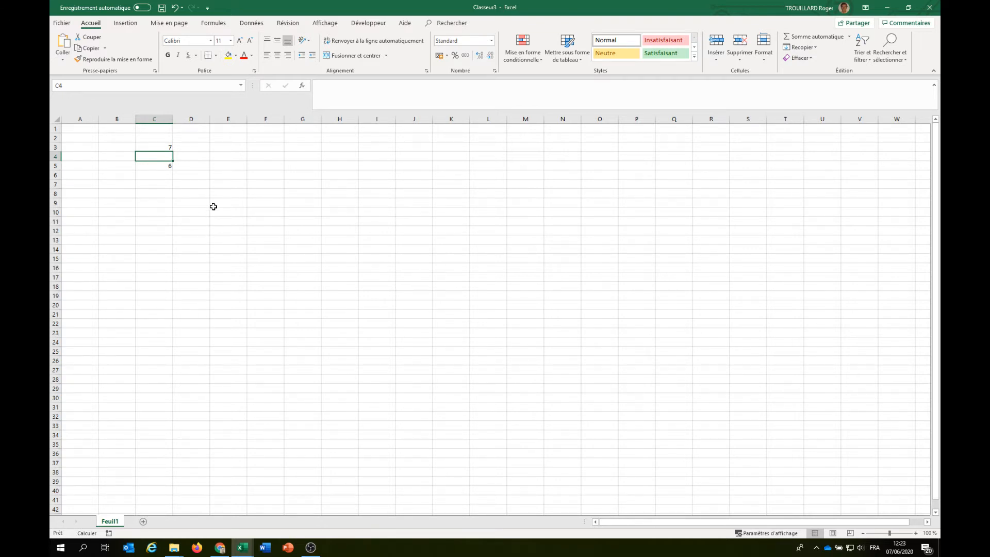
Step: Switch to the GMFT workbook, set its calculation mode to automatic, and return to the blank test workbook
key(alt+Tab)
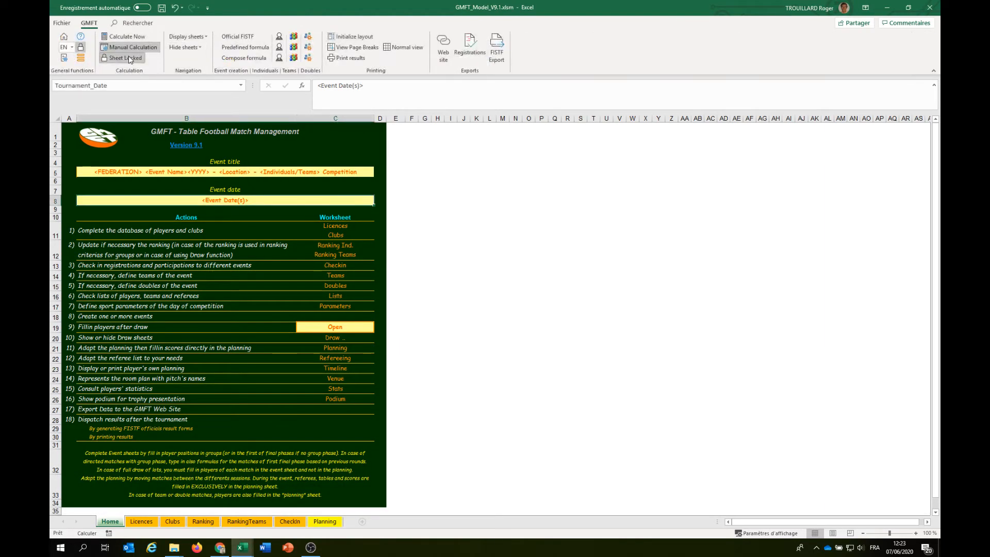
click(132, 47)
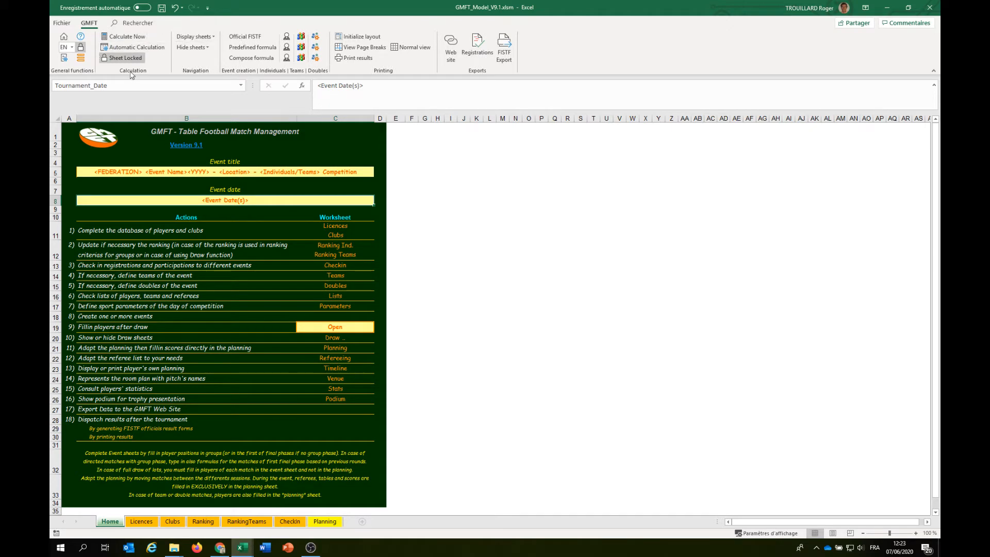
key(alt+Tab)
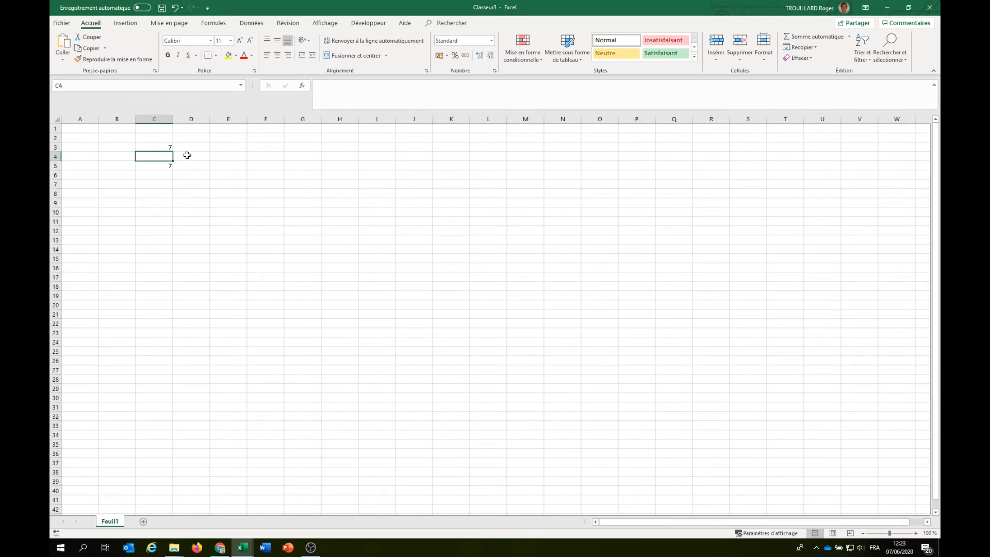
Step: Set cell C3 to 8 in the test workbook with automatic calculation active
click(159, 147)
text(8)
key(Return)
key(alt)
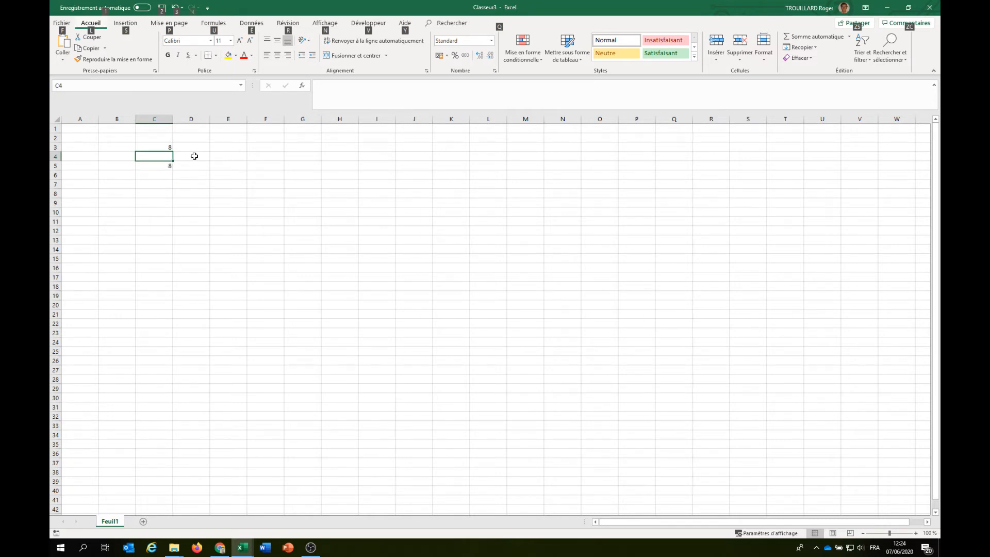
click(198, 162)
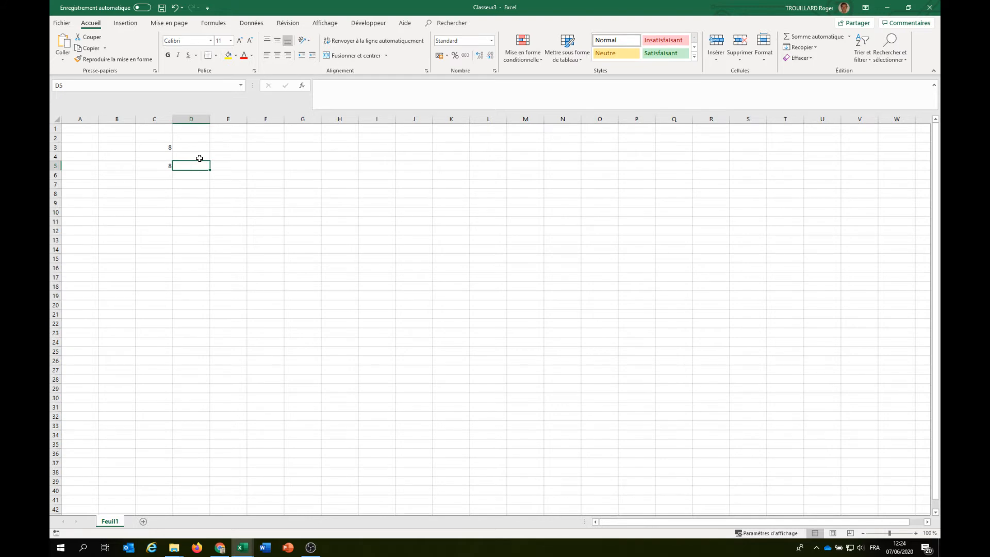
Step: Set the calculation mode back to manual in the GMFT workbook and return to the test workbook
key(alt+Tab)
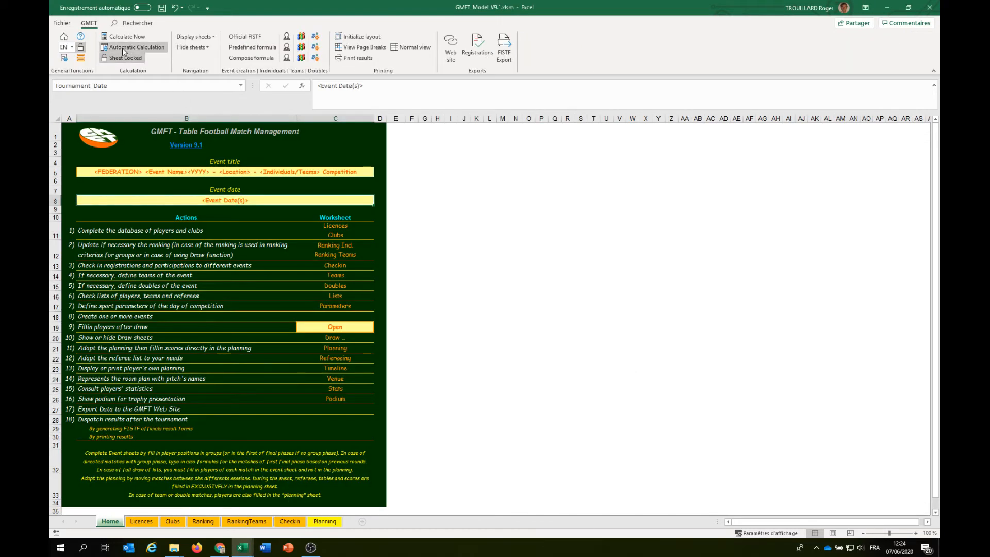
click(123, 47)
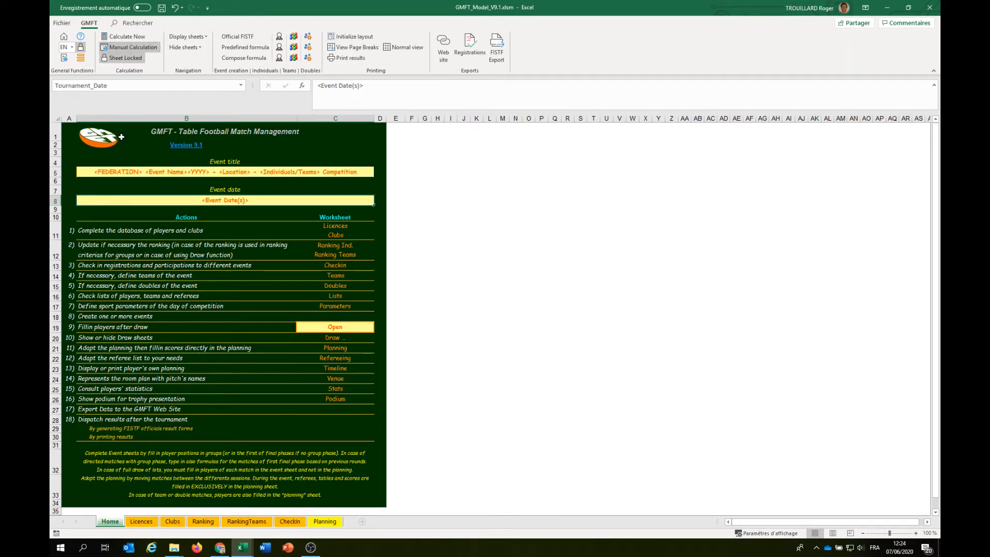
key(alt+Tab)
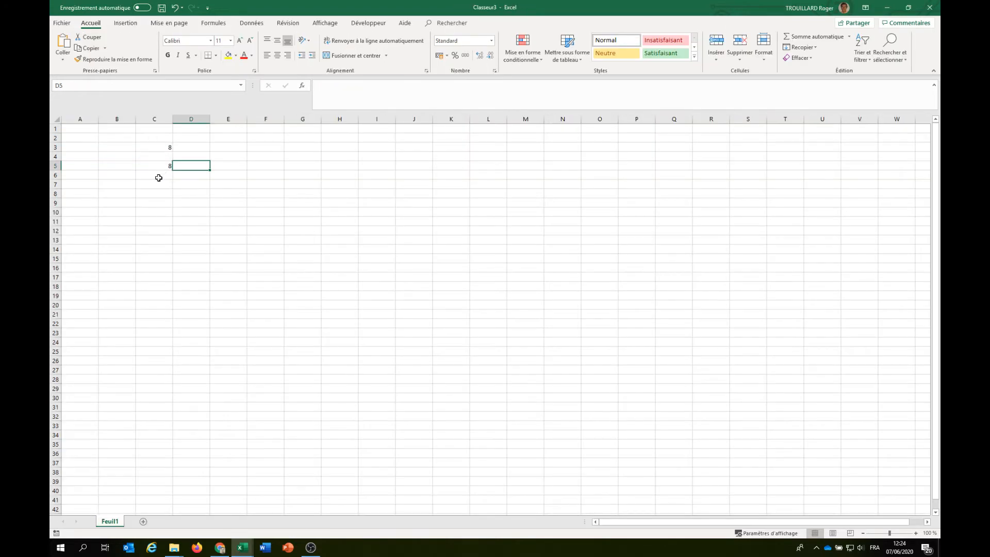
Step: Set cell C3 to 9 and recalculate the workbook manually
click(168, 147)
text(9)
key(Return)
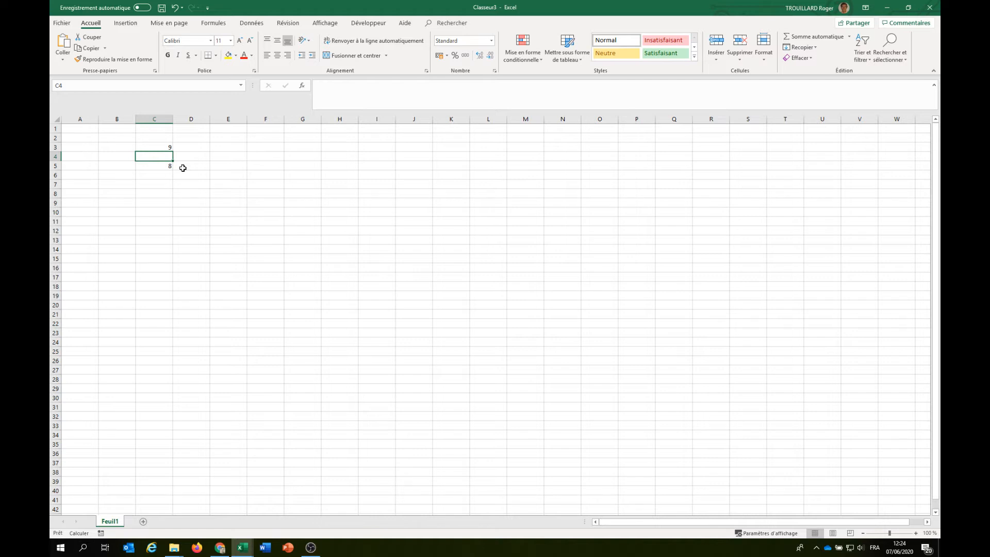
key(F9)
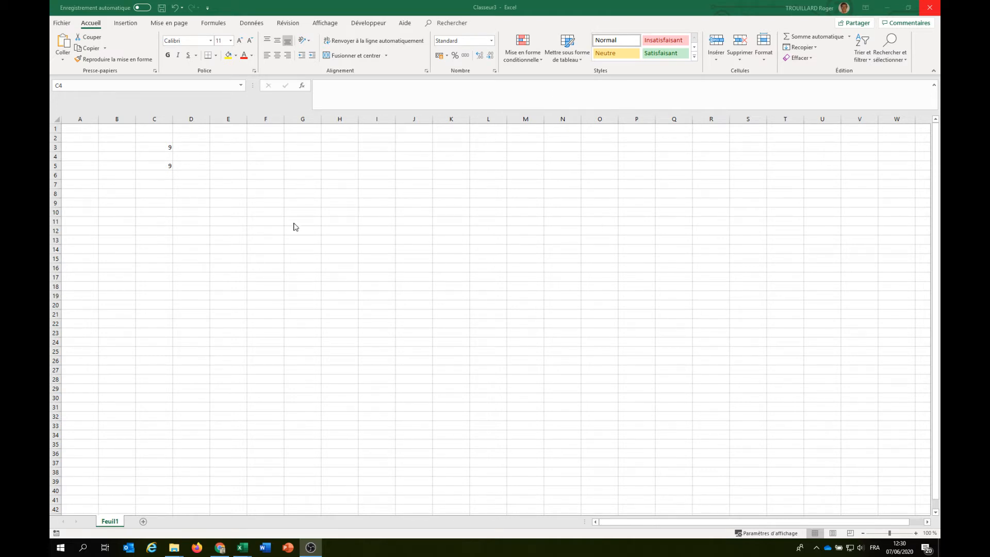
Step: Close the test workbook to return to the GMFT workbook
click(931, 11)
click(513, 340)
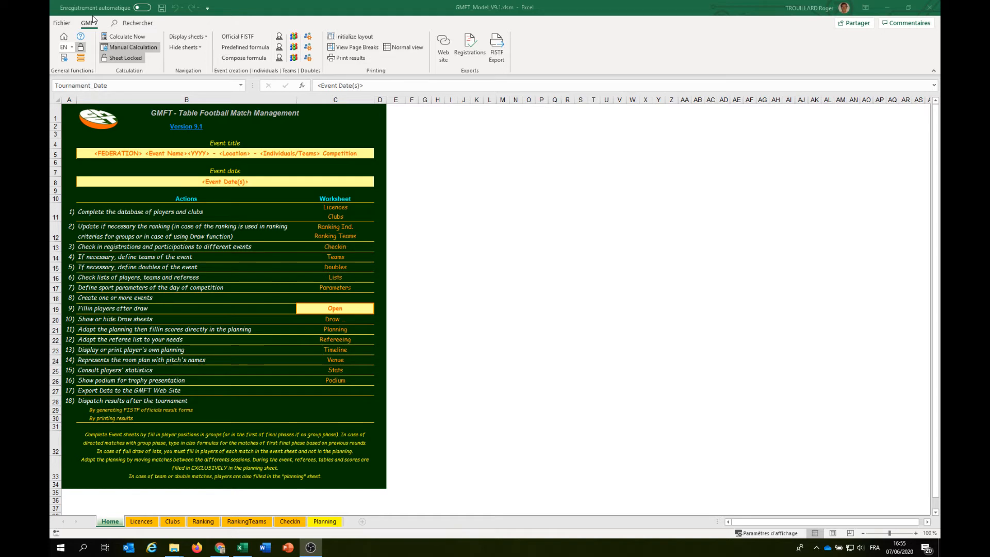
Step: Show Excel's standard ribbon commands in the GMFT workbook, look through several groups of them, and hide them again
click(81, 58)
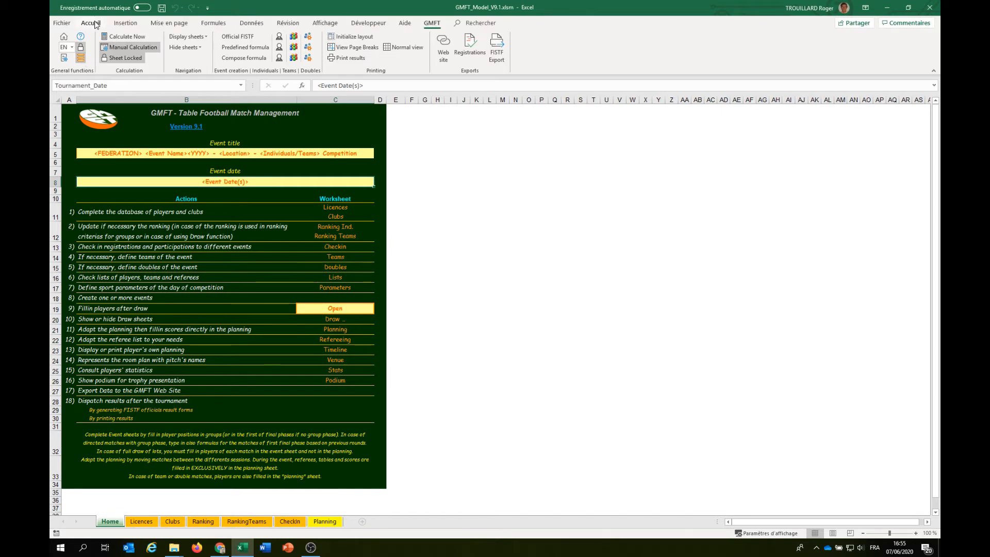
click(94, 24)
click(124, 24)
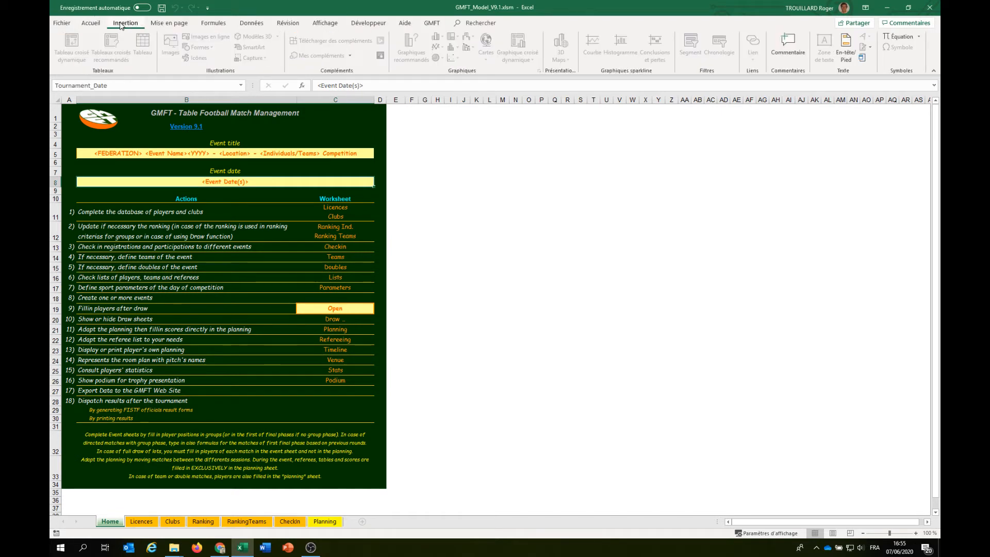
click(178, 24)
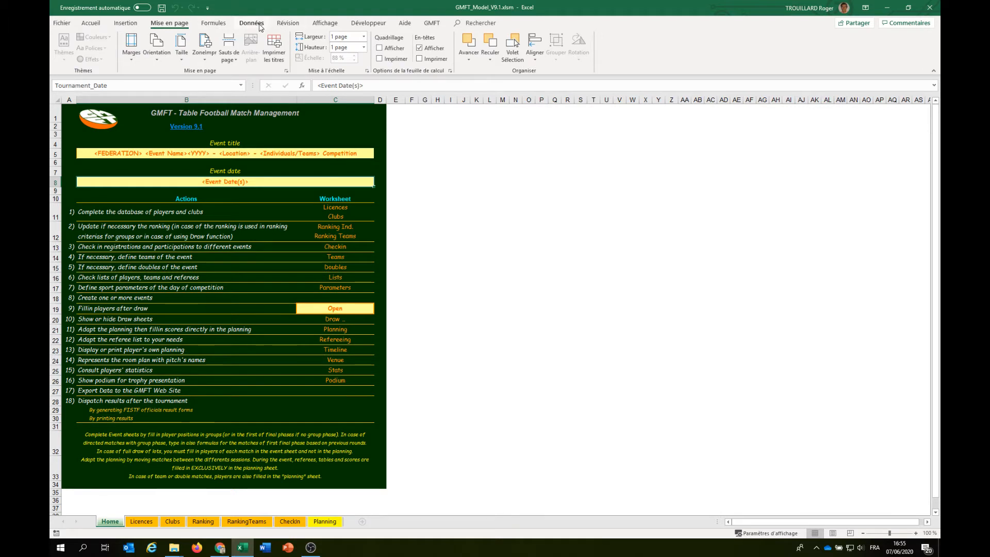
click(431, 23)
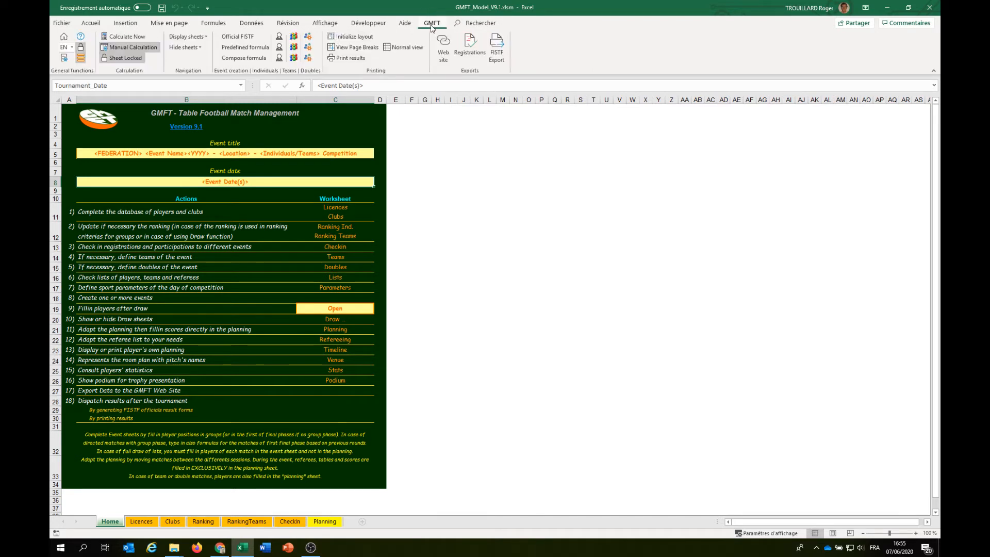
click(81, 57)
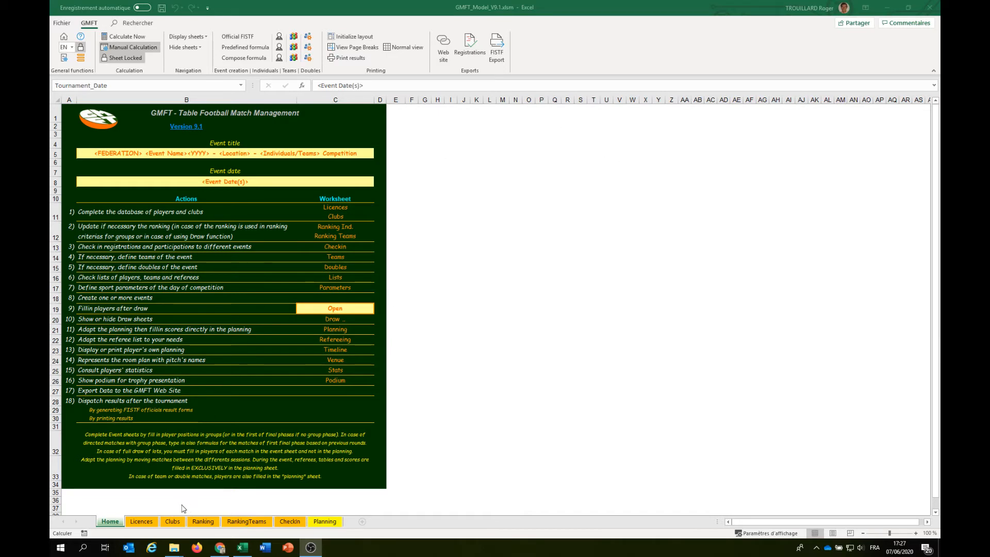
Step: Open the Licences sheet and look through the licenced players database
click(146, 523)
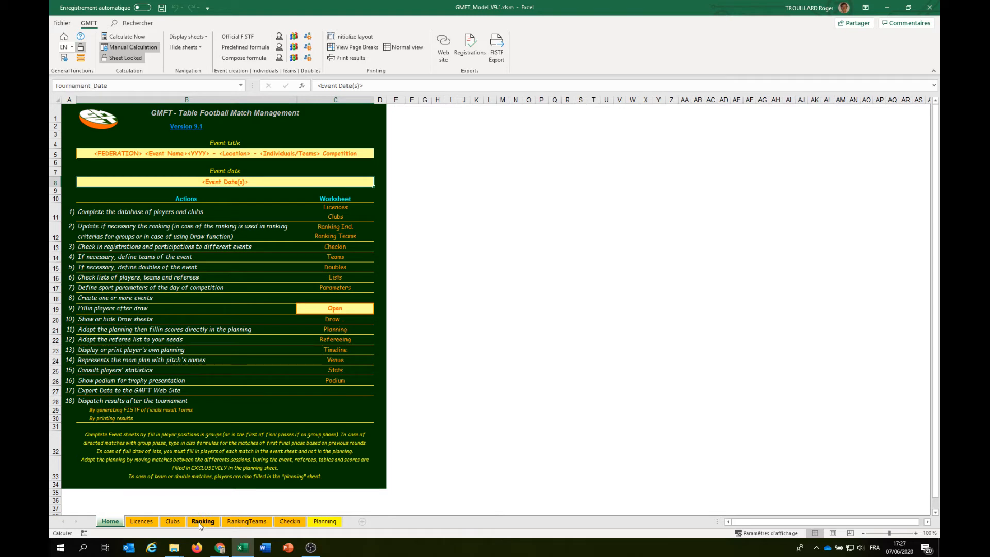
click(142, 522)
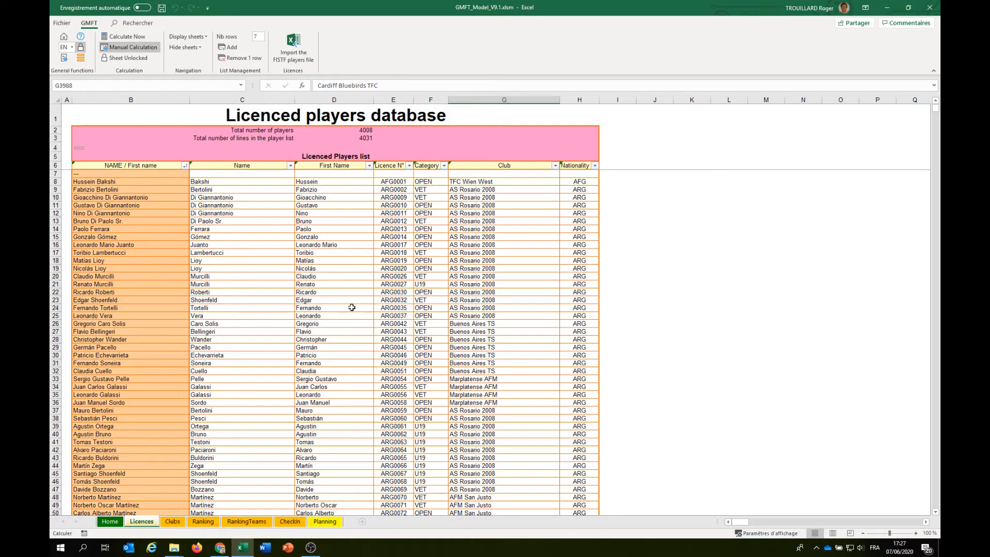
scroll(351, 308, down, 15)
scroll(352, 308, down, 5)
scroll(351, 308, up, 15)
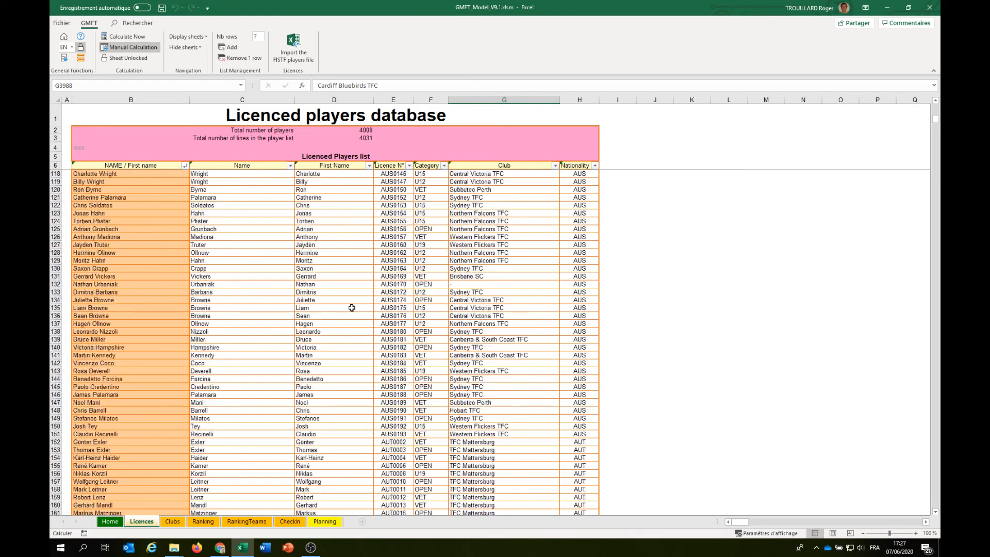
scroll(352, 308, up, 5)
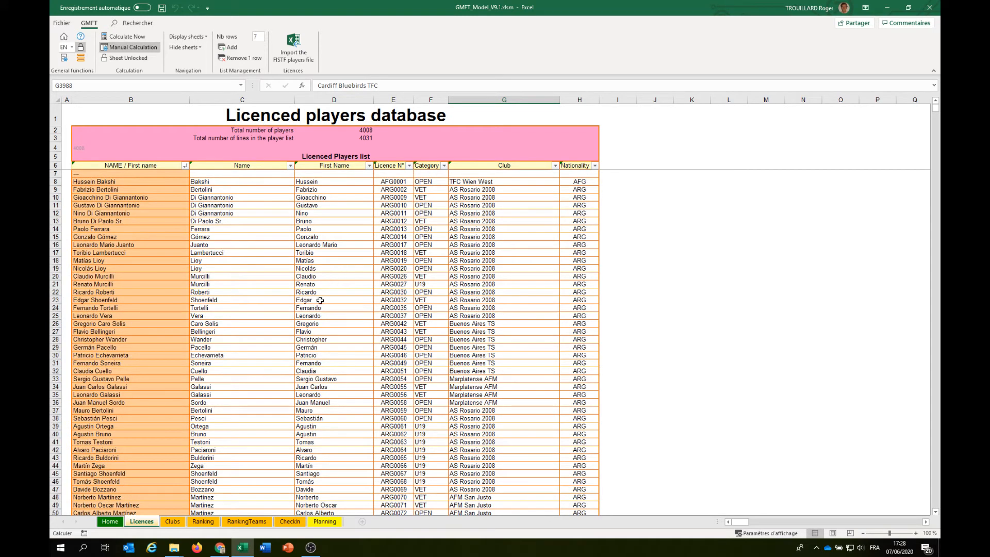
Step: Look through the Clubs, Ranking and RankingTeams sheets, checking the Category filter choices in the players ranking
click(173, 522)
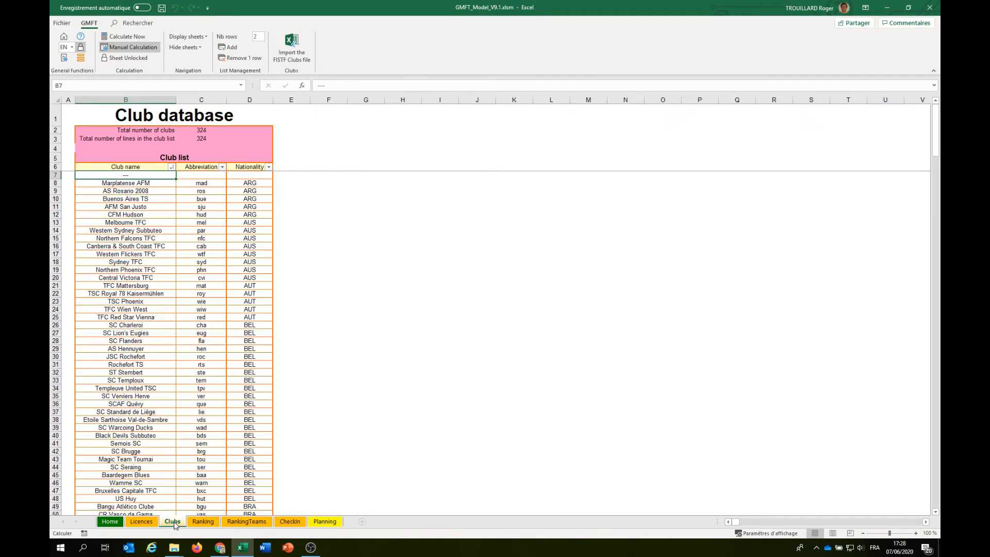
click(204, 522)
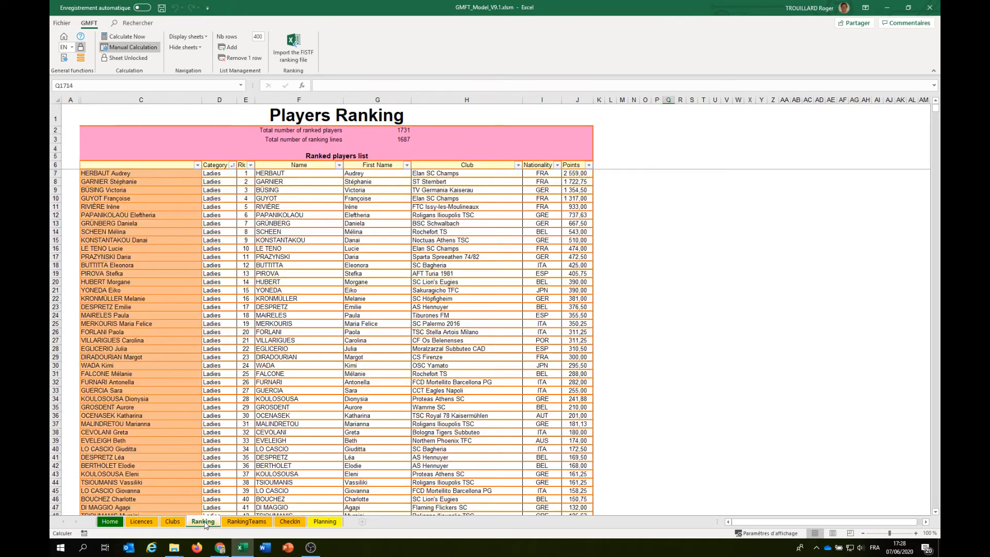
click(233, 166)
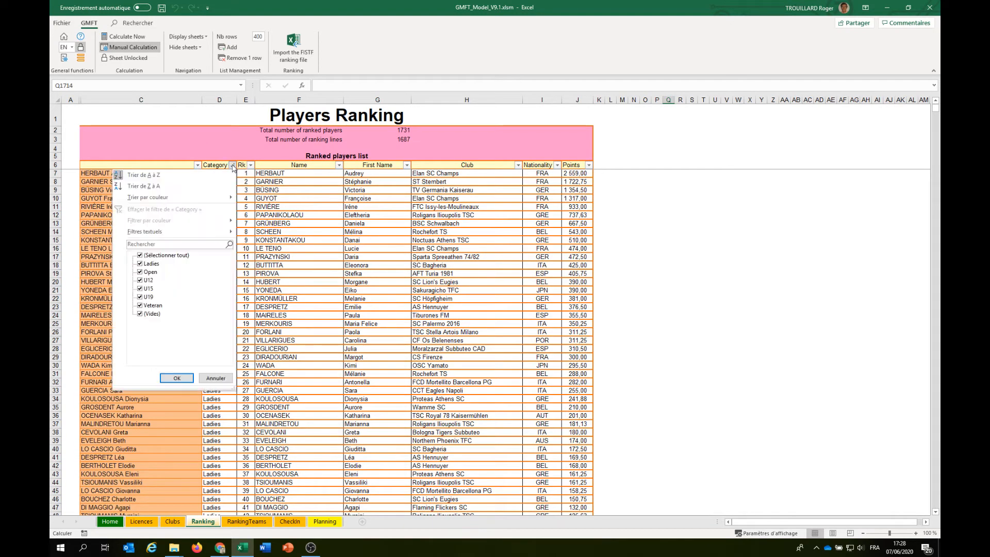
click(217, 380)
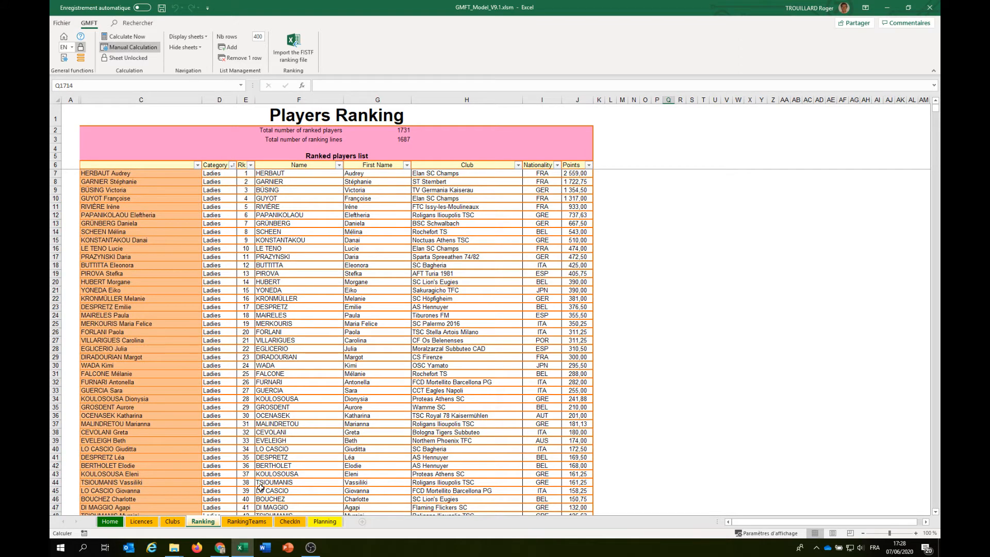
click(247, 522)
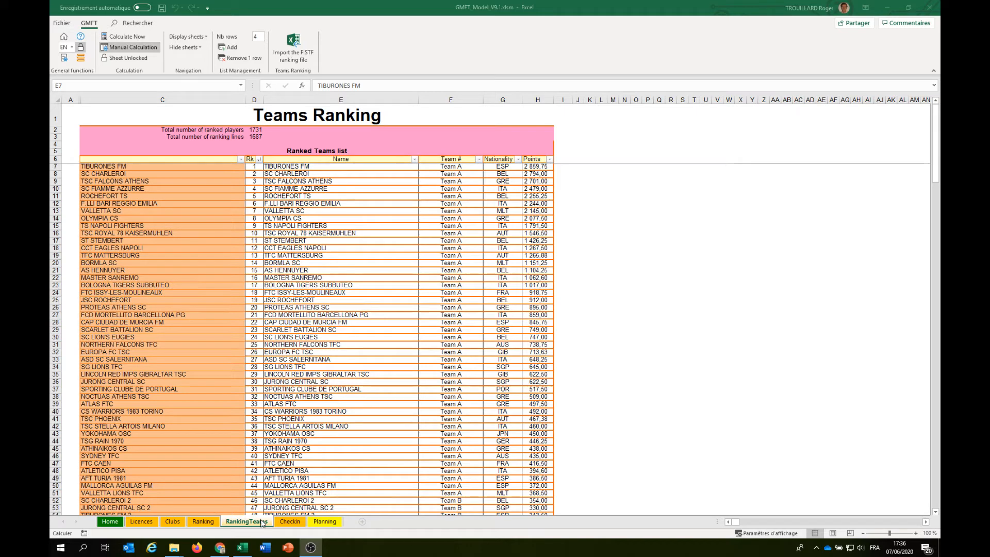
Step: Hide the database sheets of the workbook, leaving the registration and planning sheets in place
click(200, 48)
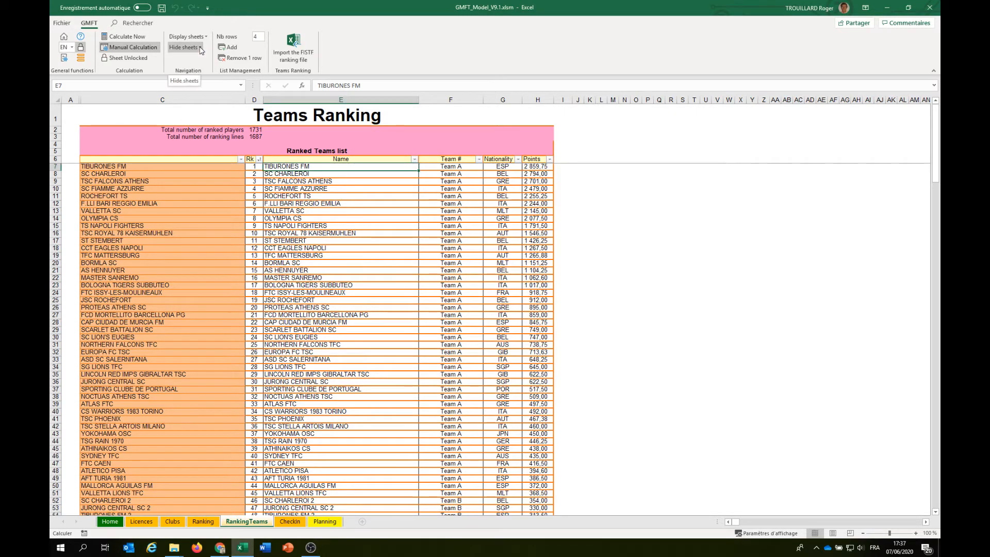
click(200, 48)
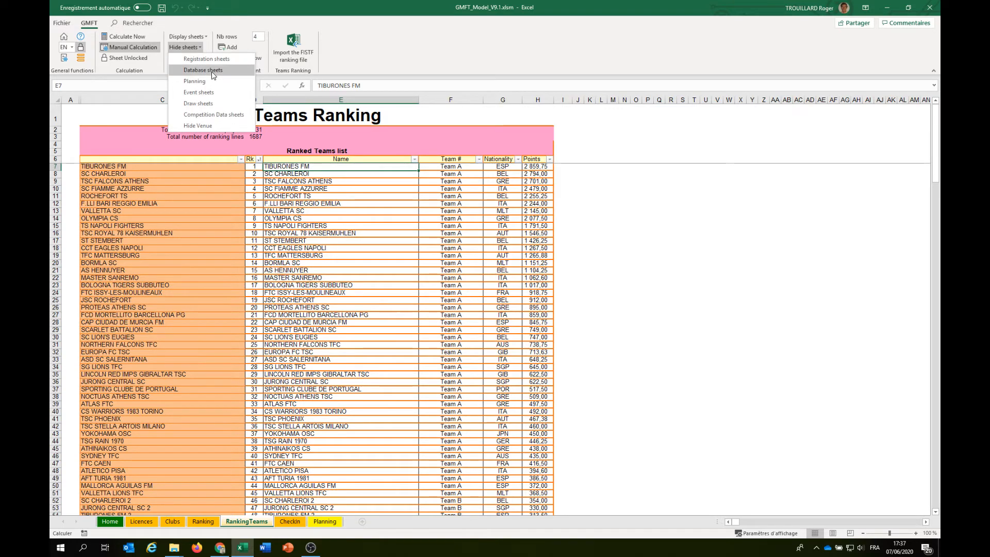
click(213, 71)
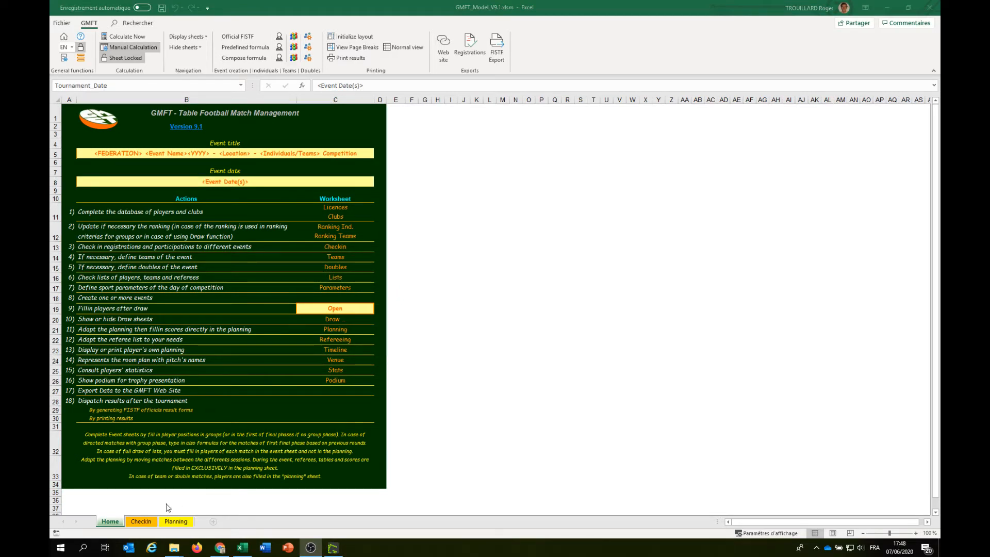
Step: Open the Checkin sheet and look through the player choices offered in the first NAME / First name cell
click(147, 525)
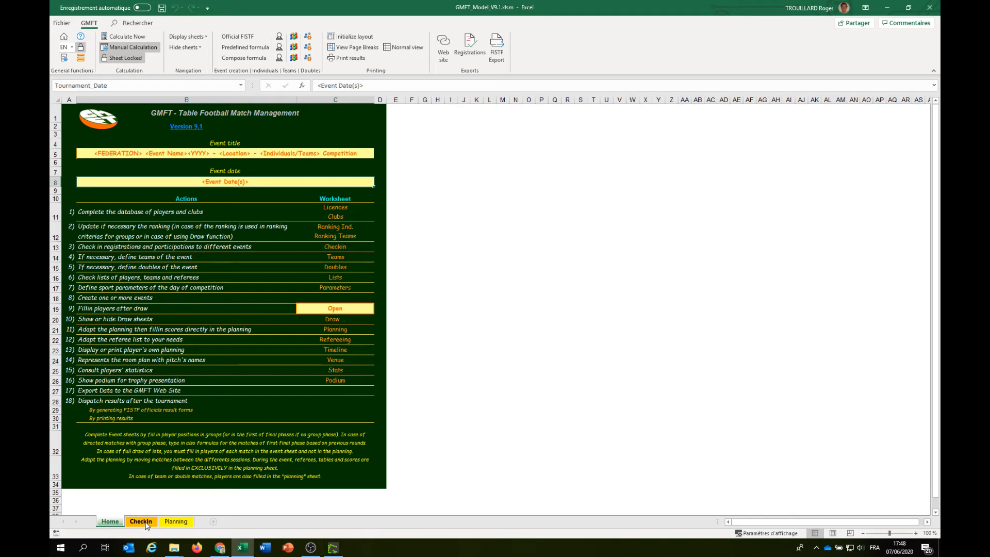
click(147, 523)
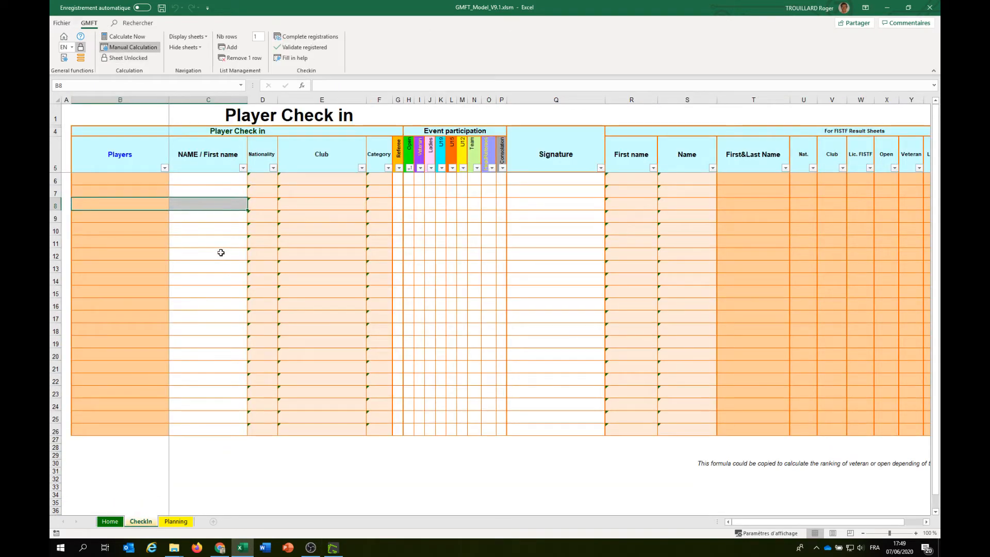
click(243, 183)
click(251, 180)
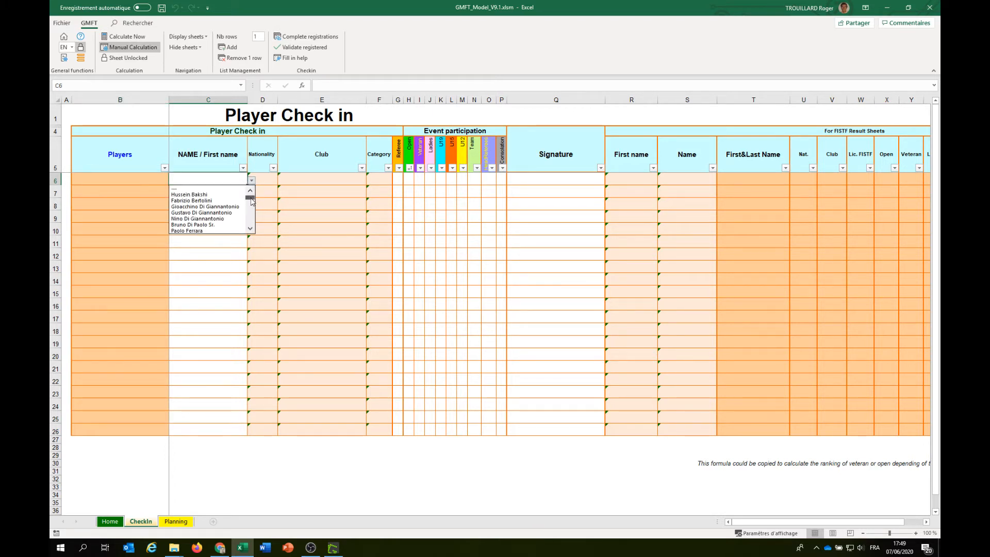
mouse_move(251, 200)
mouse_down()
mouse_move(252, 226)
mouse_move(250, 197)
mouse_up()
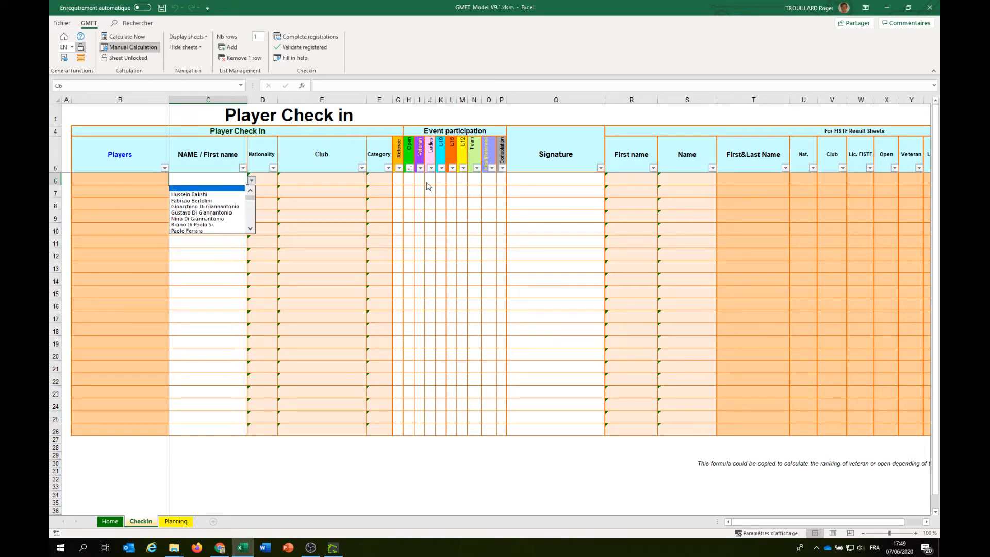
key(Escape)
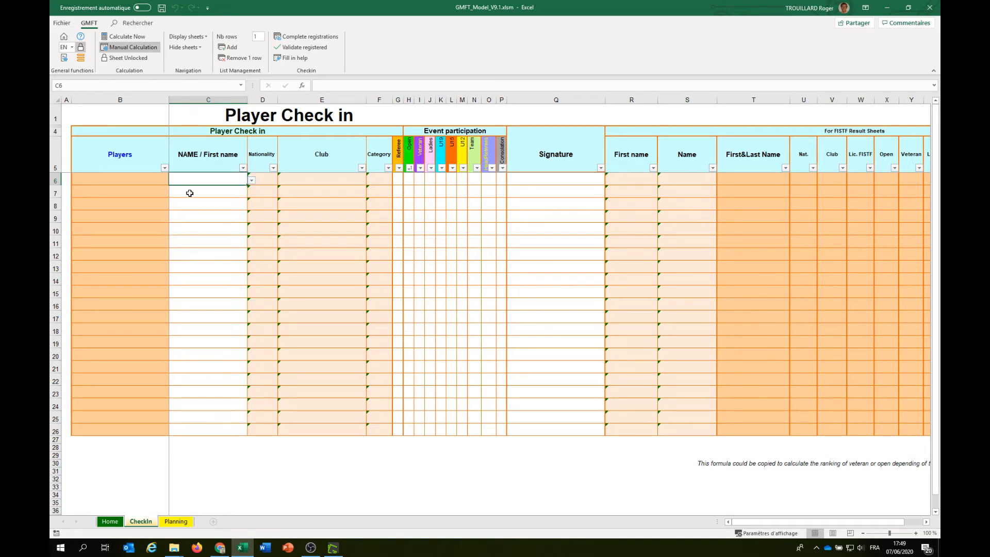
Step: Select the first row's Referee cell, open the individual Checkin form, and place it clear of the event participation columns
drag(399, 179, 494, 179)
click(396, 179)
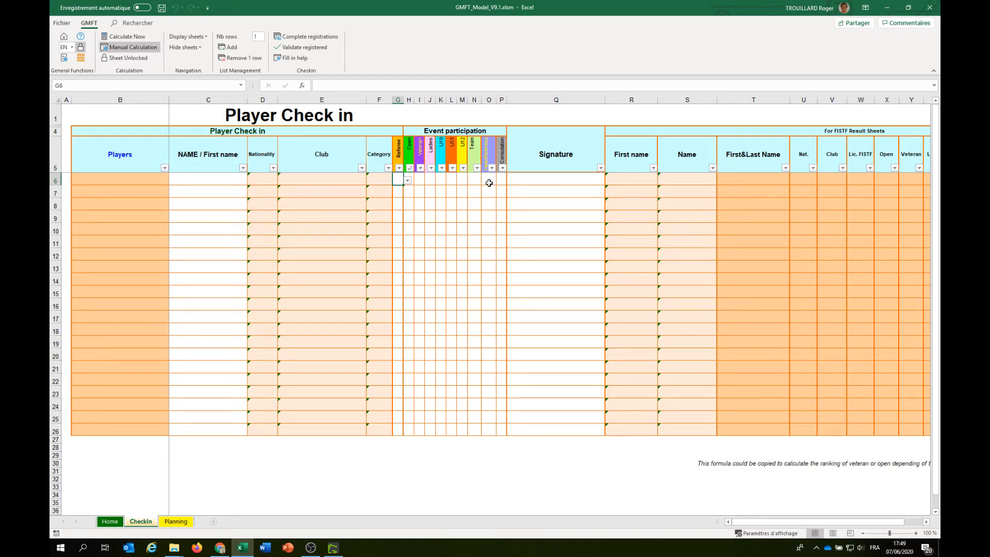
click(288, 59)
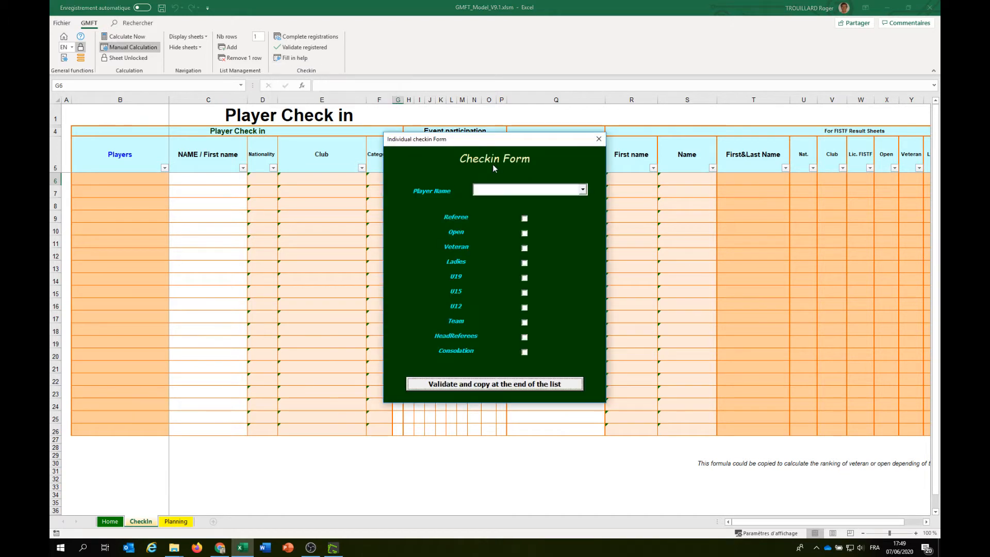
drag(519, 140, 703, 34)
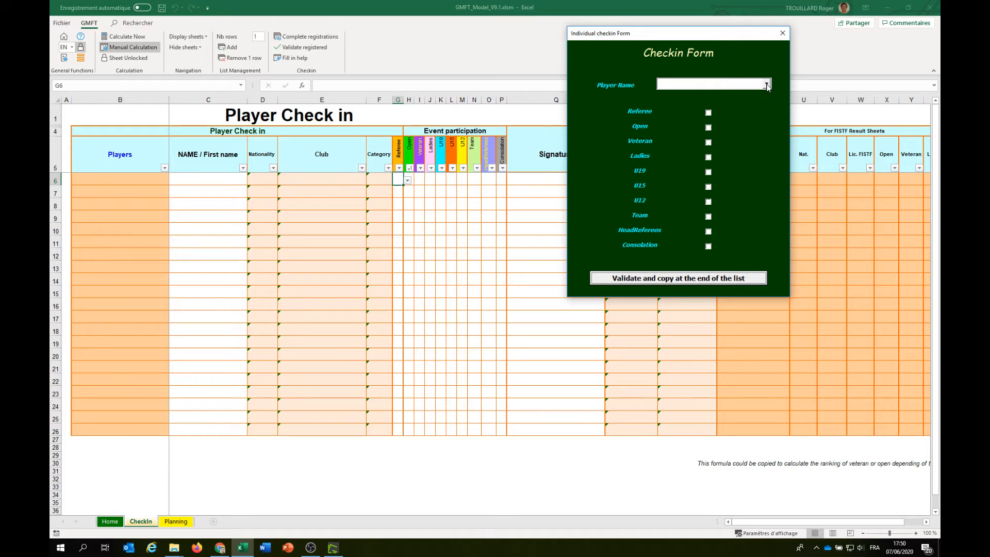
Step: Switch to the FISTF website in Chrome, examine the top three players of each category, and return to the Checkin form in Excel
key(alt+Tab)
key(alt+Tab)
key(alt+Tab)
key(alt+Tab)
key(alt+Tab)
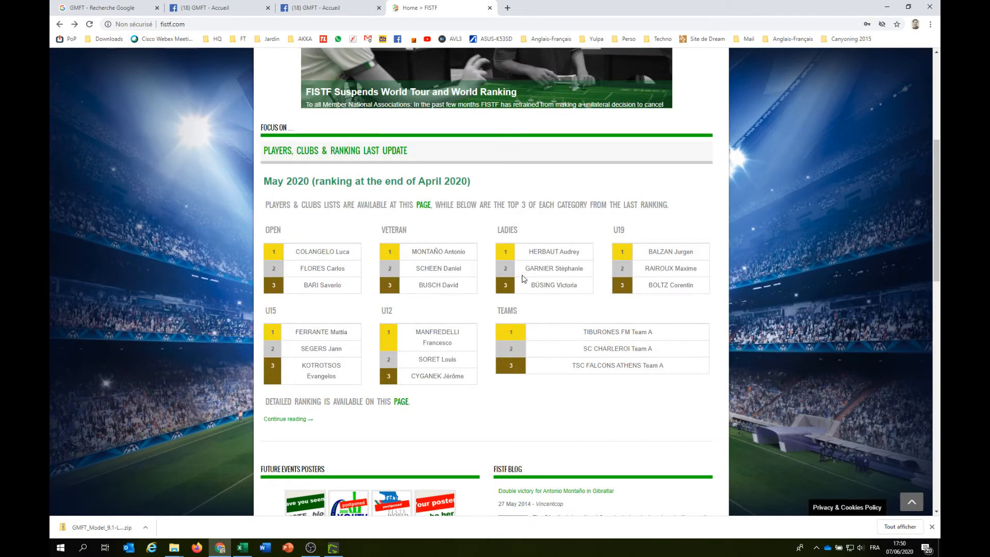
mouse_move(245, 225)
mouse_down()
mouse_move(593, 243)
mouse_move(258, 236)
mouse_up()
click(241, 236)
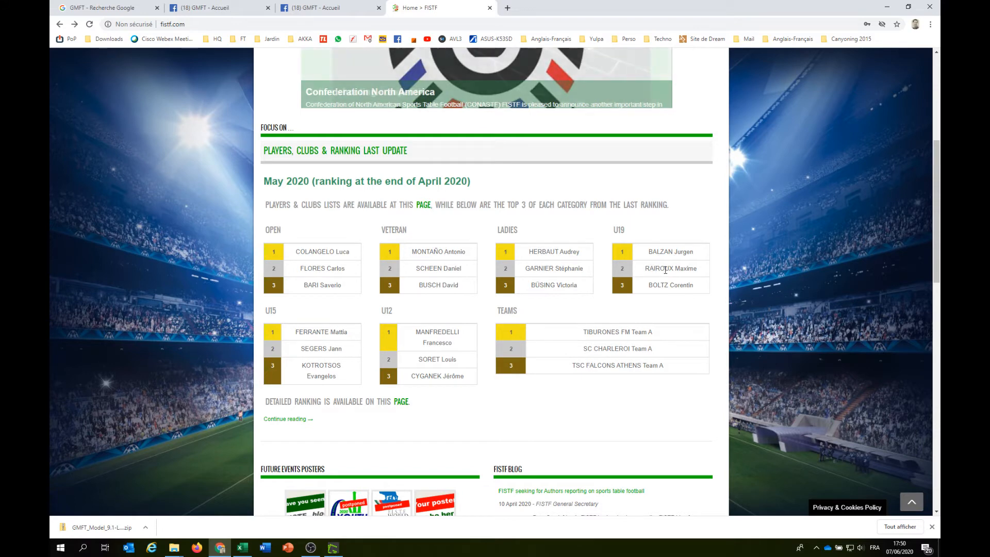
key(alt+Tab)
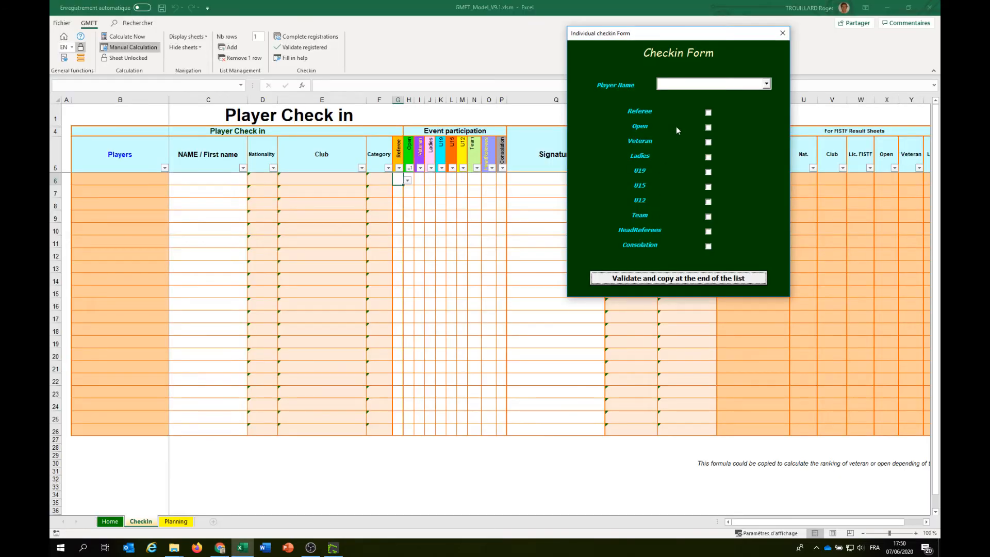
Step: Check in the top-ranked Open player from the FISTF ranking with Referee and Open participation, adding the entry to the list
click(680, 85)
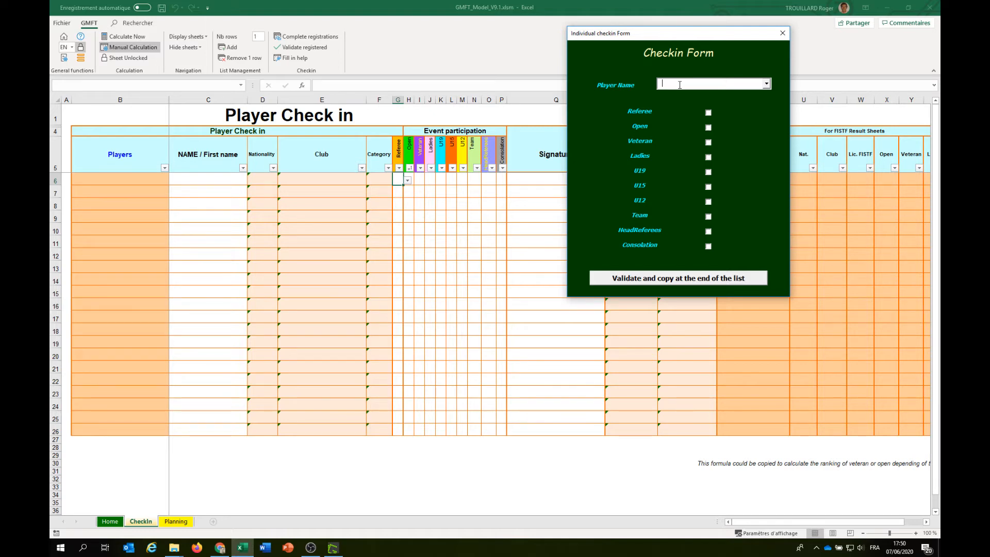
text(Colange)
click(767, 85)
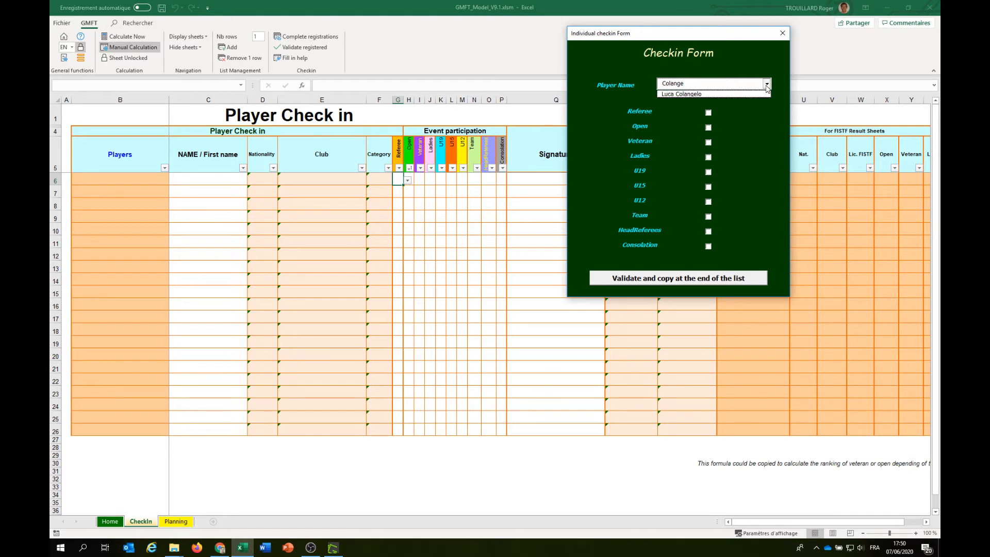
click(691, 95)
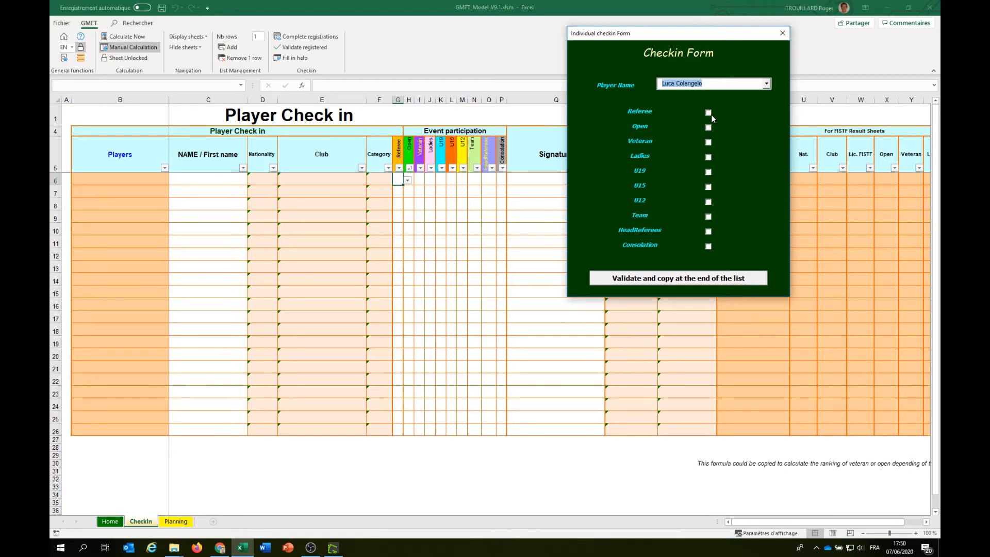
click(708, 113)
click(696, 281)
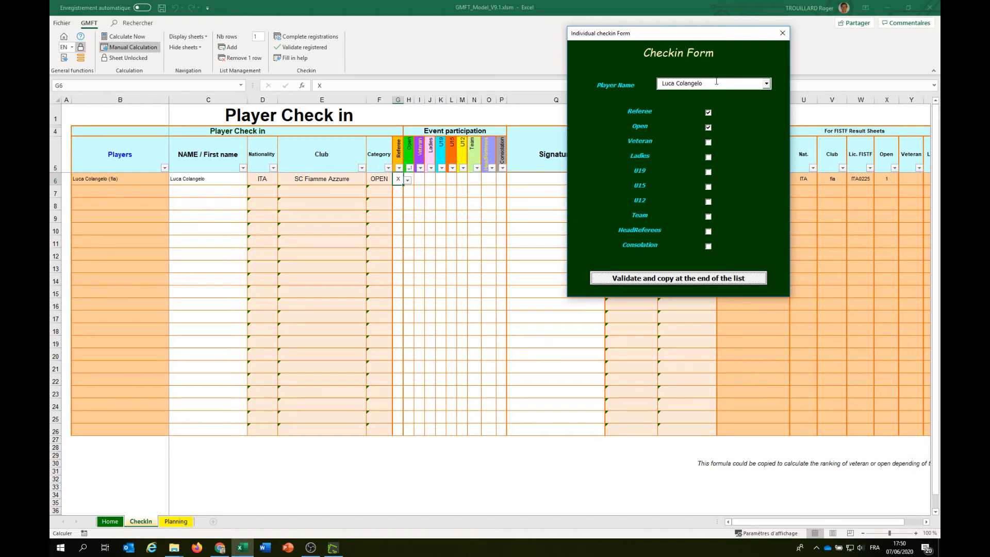
Step: Check in the top-ranked Veteran player with Referee and Open participation, adding the entry at the end of the list
click(661, 81)
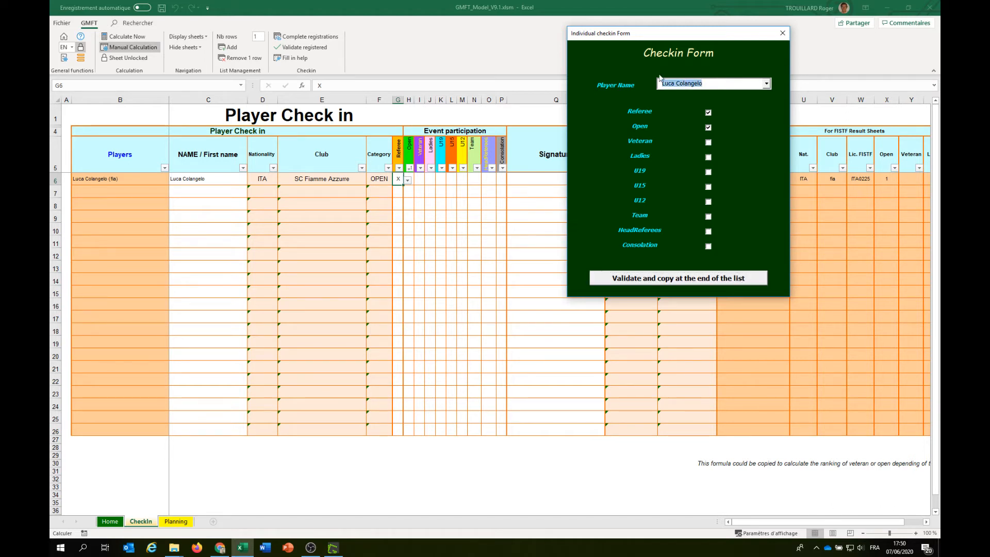
key(BackSpace)
text(Monta)
click(766, 85)
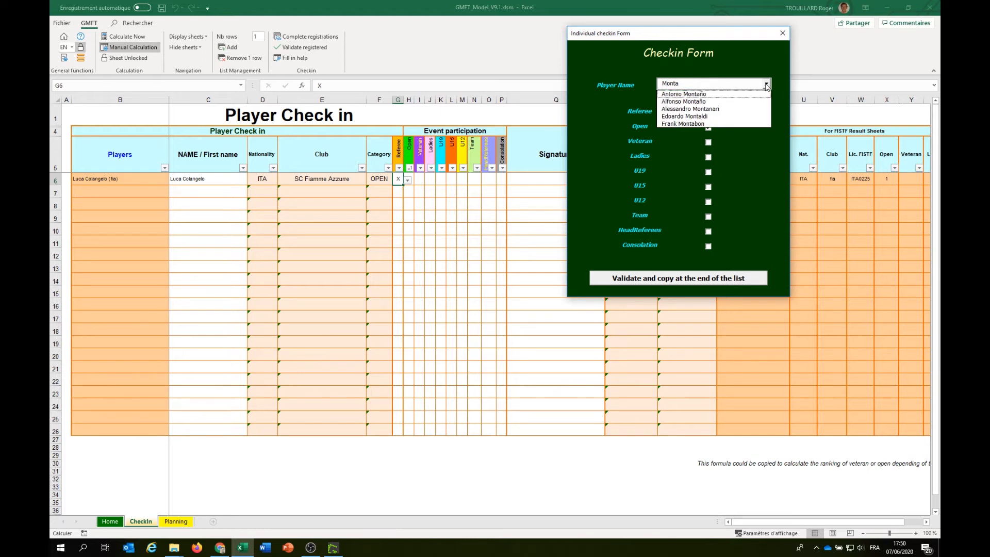
click(718, 95)
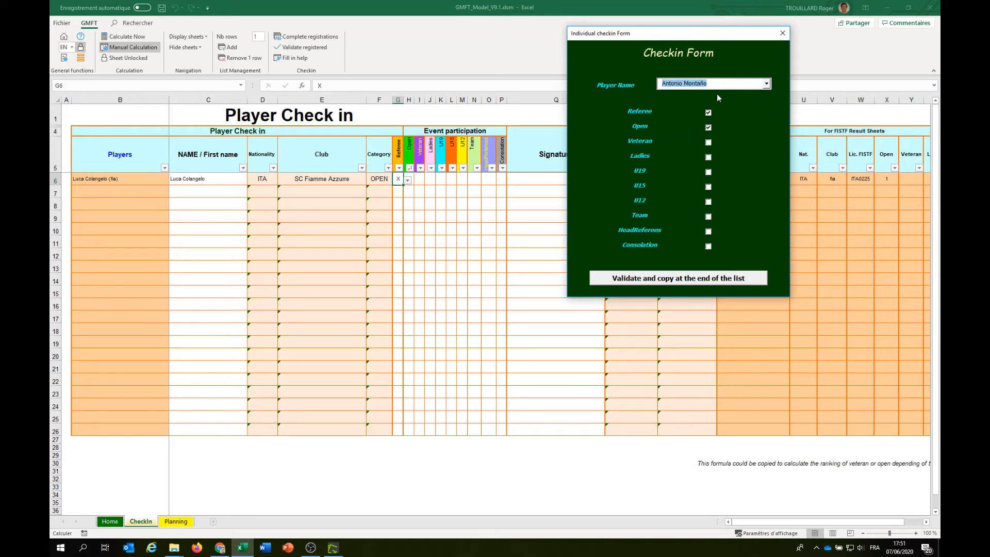
click(730, 279)
Step: Check in the top-ranked Ladies player with Referee and Open participation, picking the name from the matching players
click(767, 84)
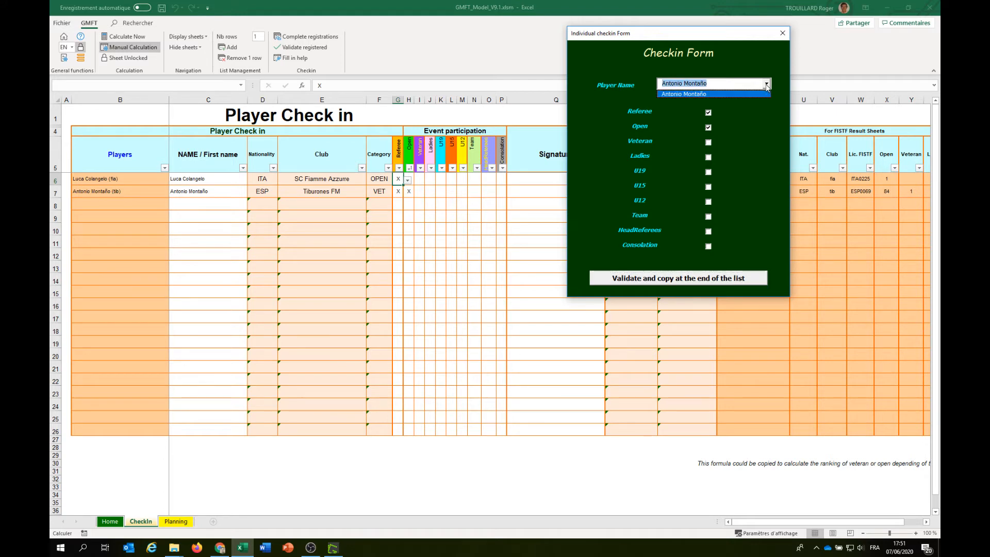
drag(739, 84, 631, 82)
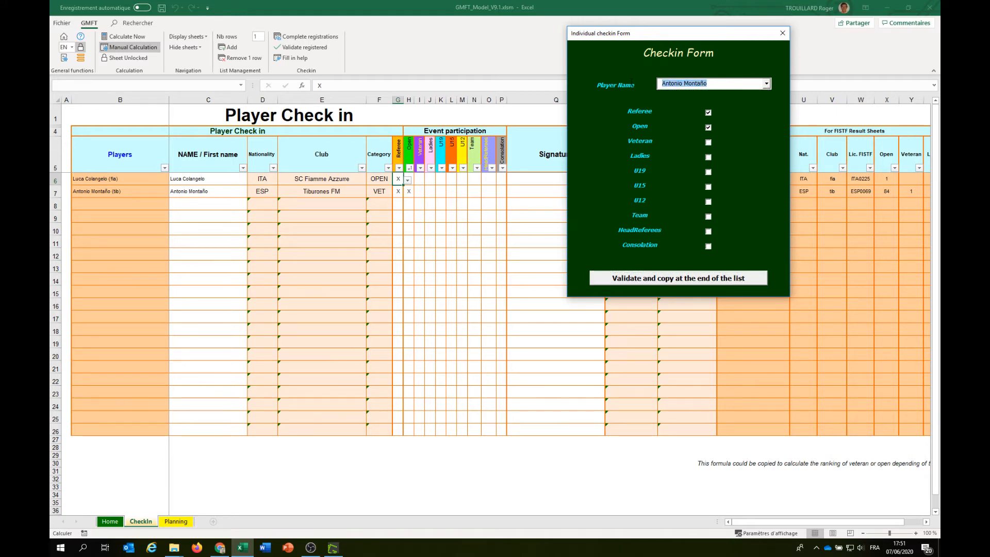
text(Herba)
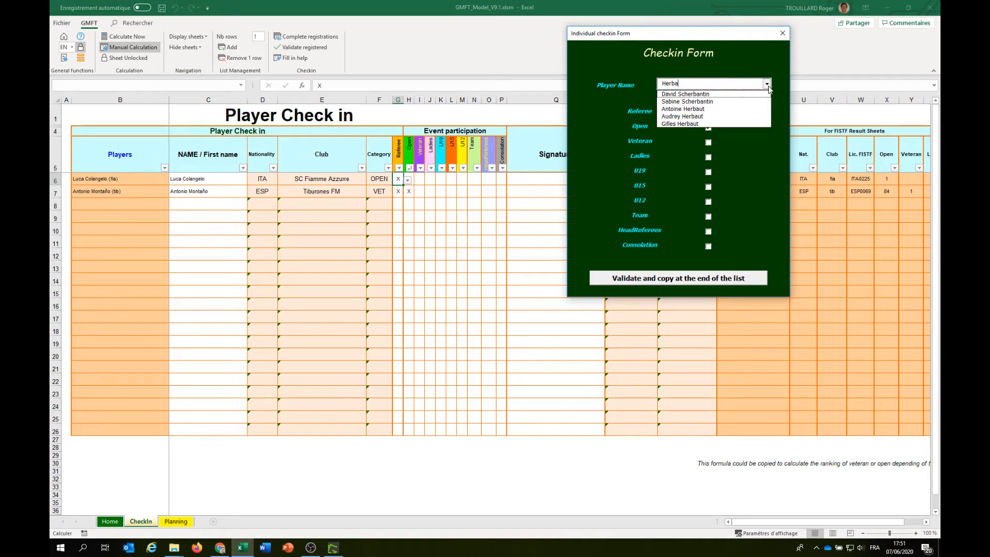
click(708, 116)
click(708, 278)
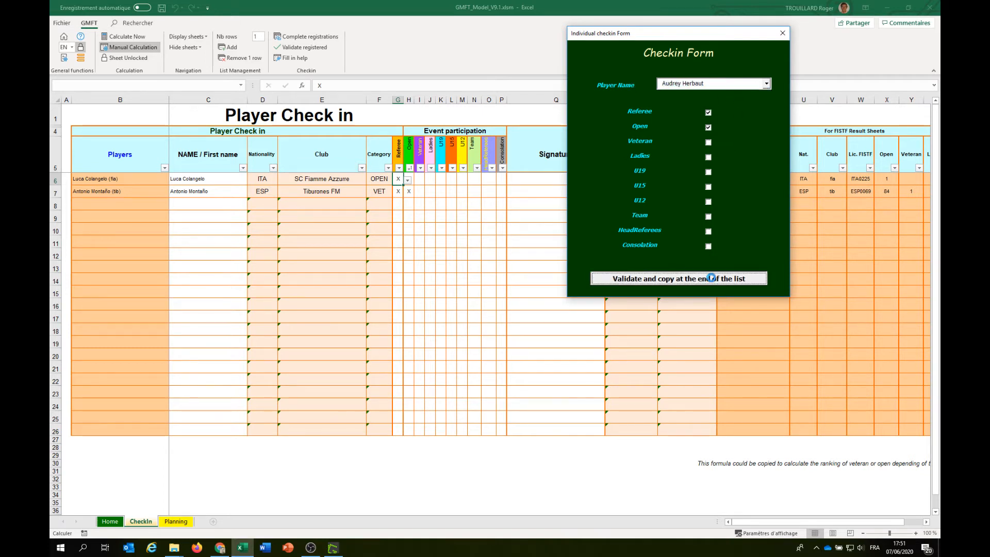
Step: Check in the top-ranked U19 player and the second-ranked Open player, both with Referee and Open participation
drag(741, 83, 626, 89)
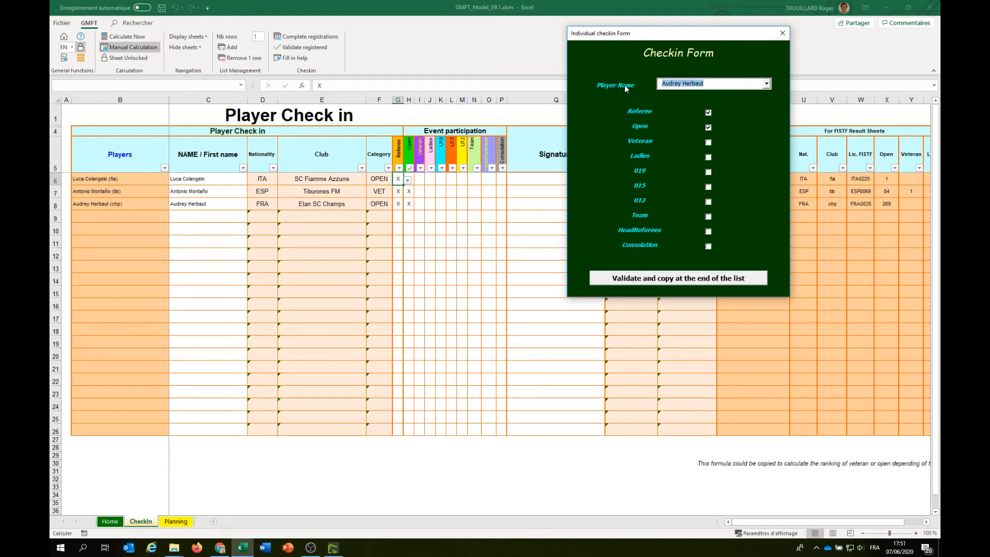
text(Jurgen Balzan)
click(713, 278)
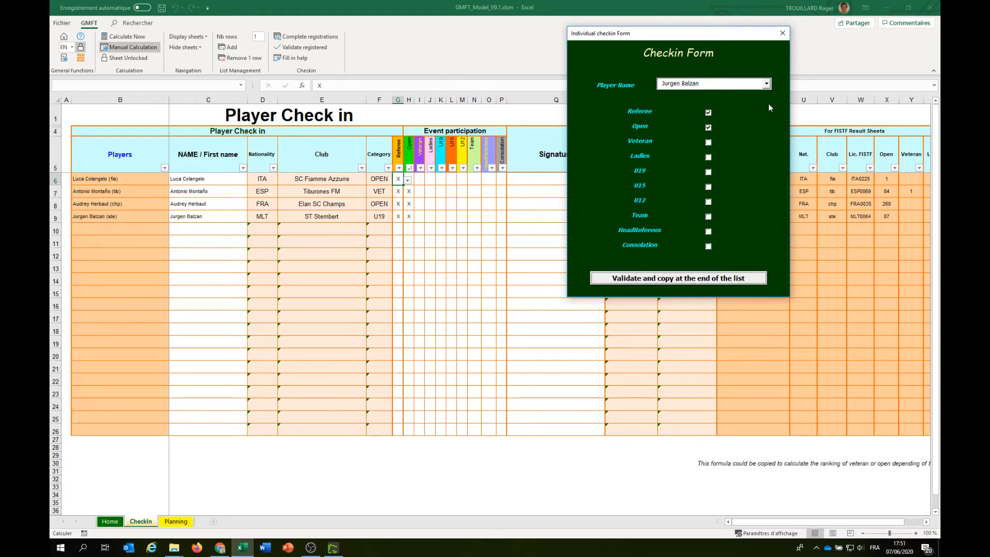
drag(702, 84, 641, 84)
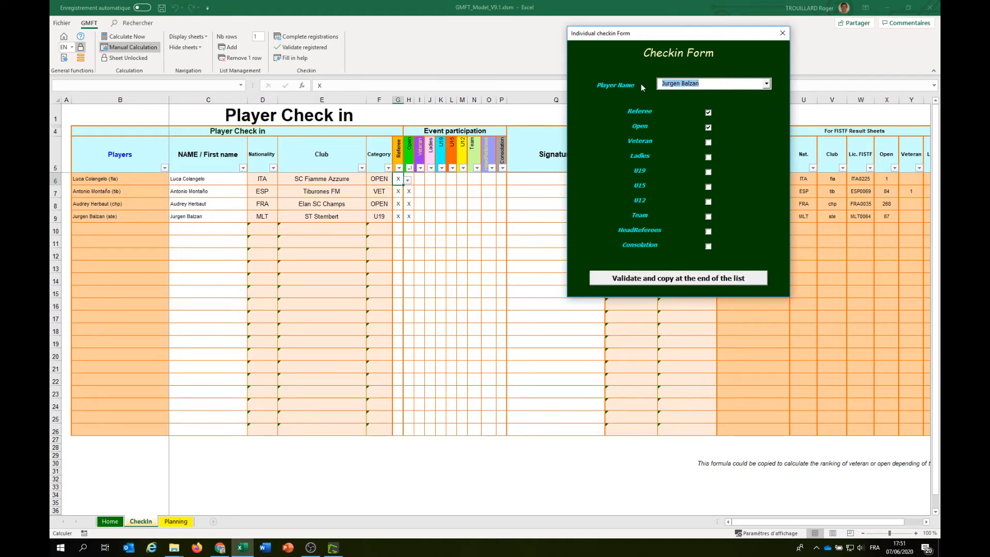
text(Carlos Flores)
click(755, 277)
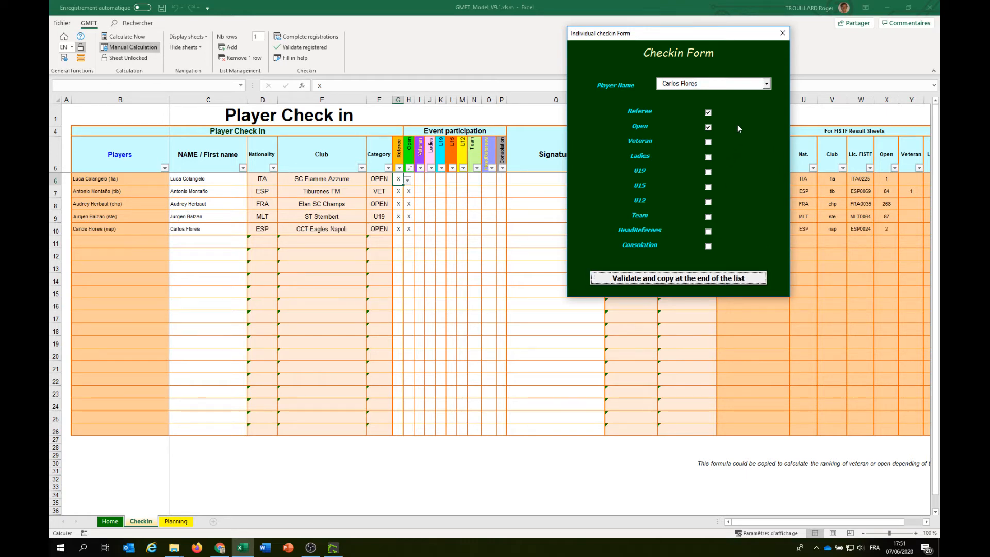
Step: Consult the FISTF ranking page in Chrome again and check in the second-ranked Veteran player in Excel with Referee and Open participation
key(alt+Tab)
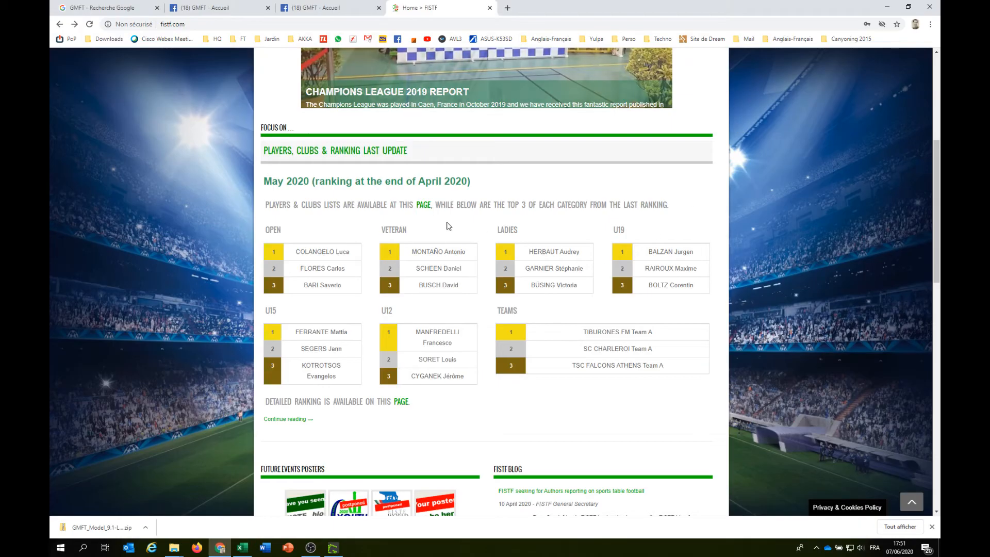
key(alt+Tab)
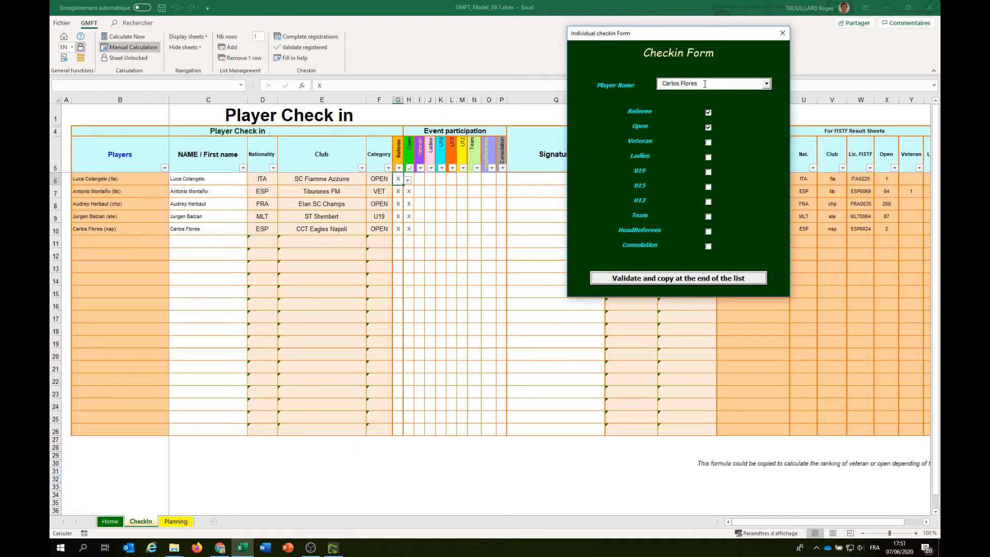
key(Tab)
text(Danie)
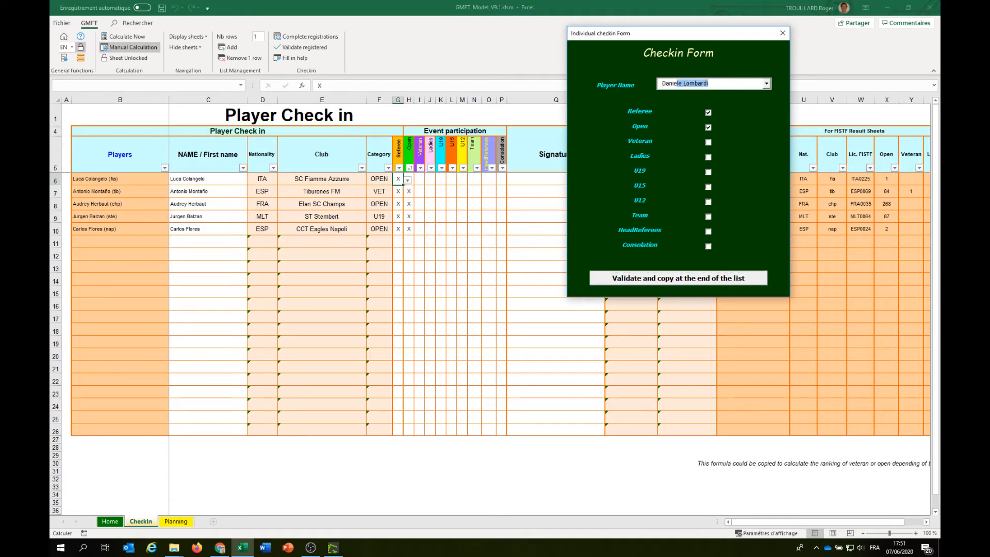
text(l Scheen)
click(695, 281)
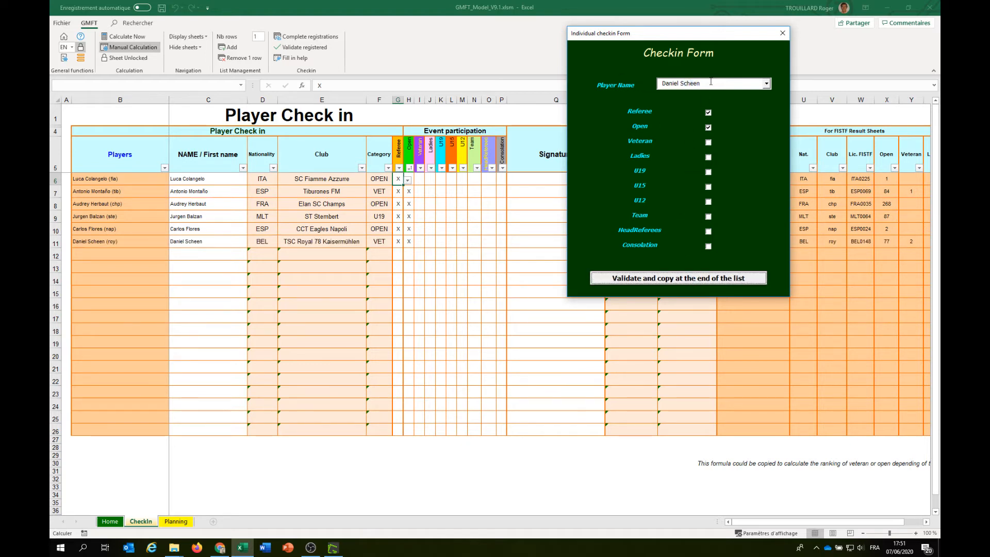
Step: Check in the second-ranked Ladies player with Referee and Open participation, adding the entry at the end of the list
drag(711, 84, 645, 82)
text(s)
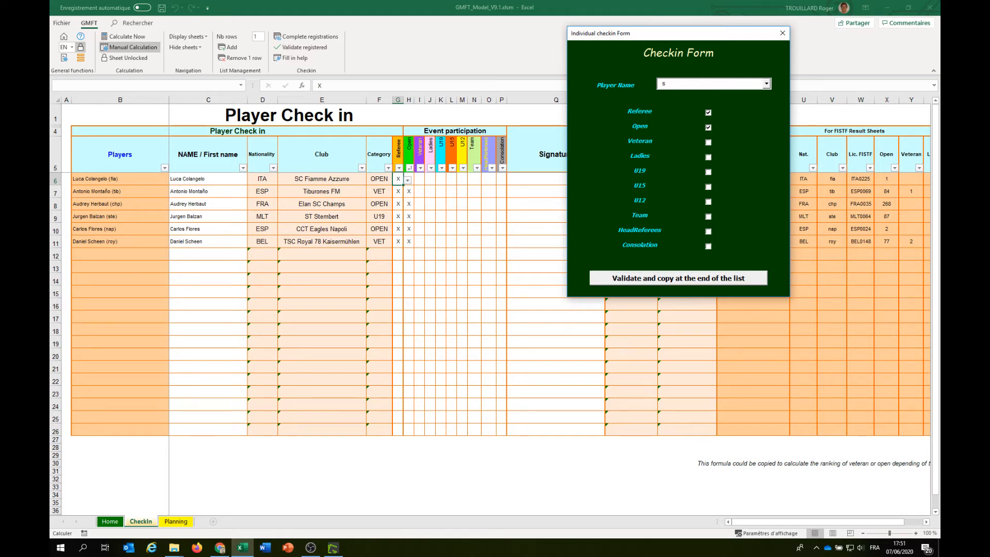
text(téphanie Garnier)
click(713, 280)
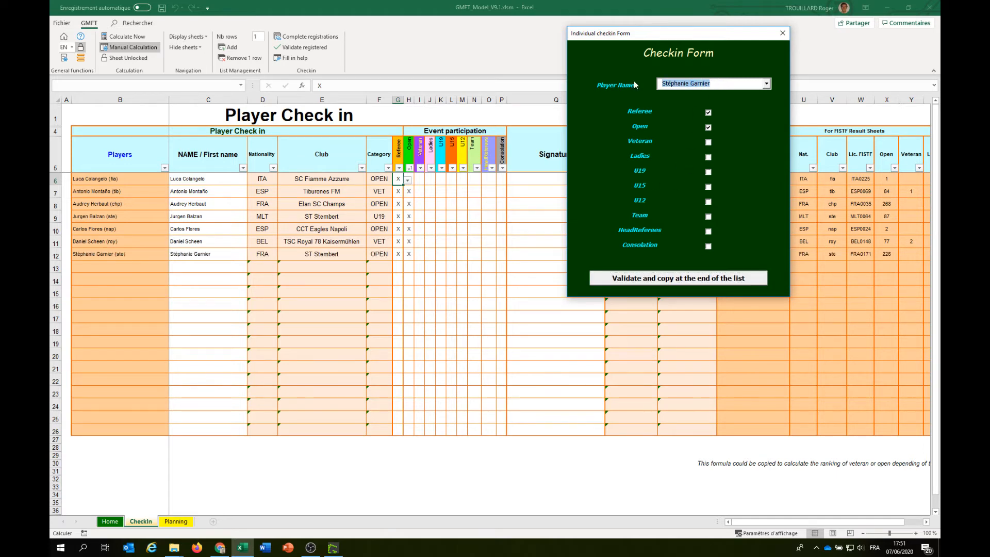
Step: Consult the FISTF ranking in Chrome, check in the second-ranked U19 player in Excel with Referee and Open participation, and close the form
key(alt+Tab)
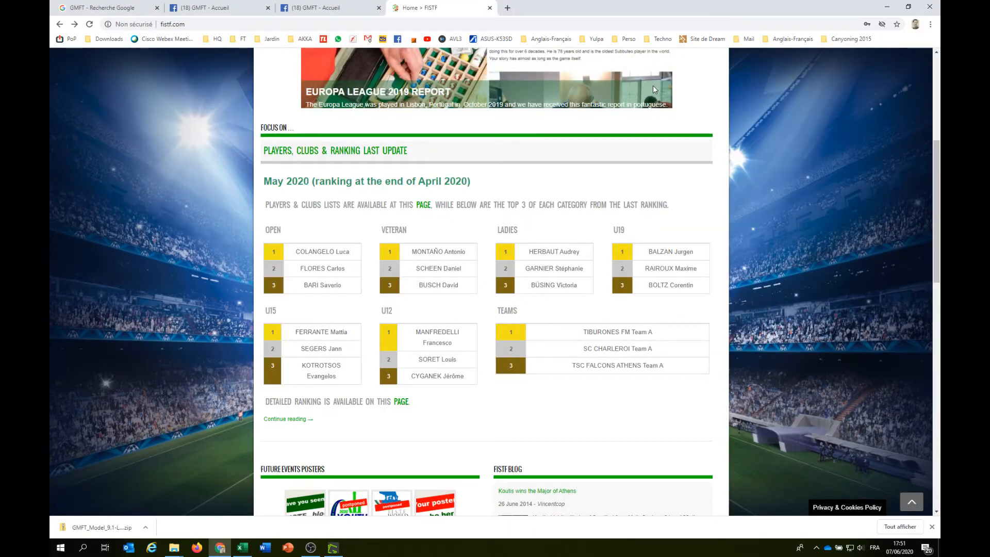
key(alt+Tab)
text(Maxime)
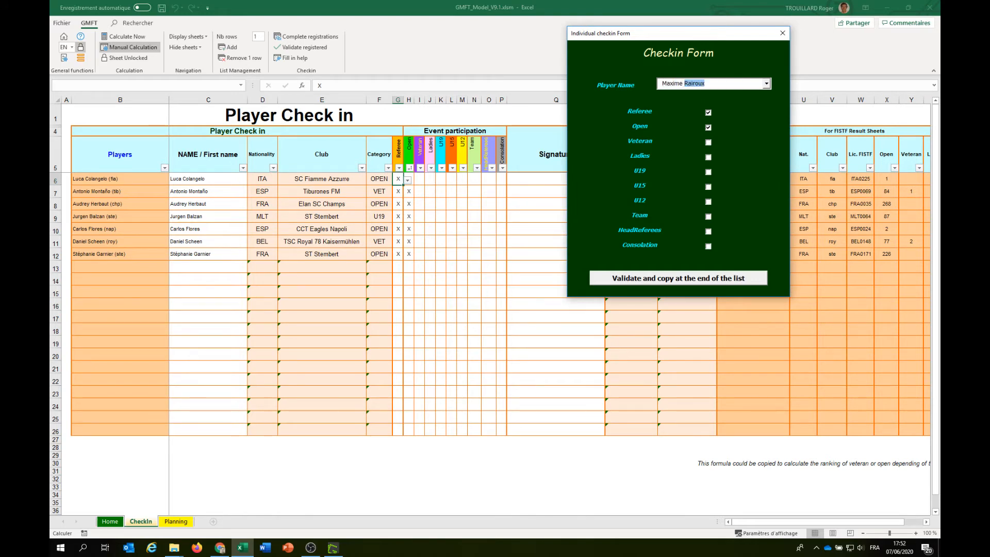
click(731, 276)
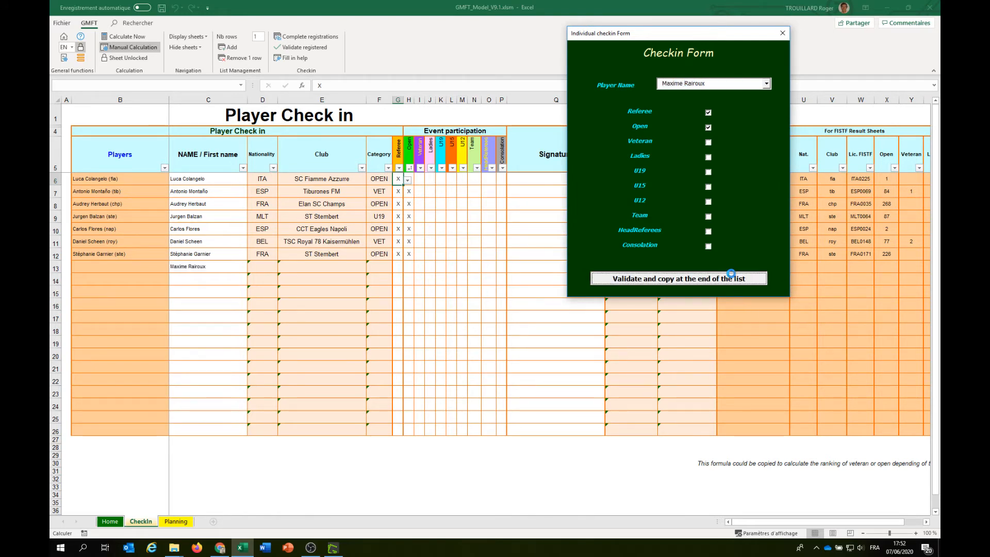
click(782, 31)
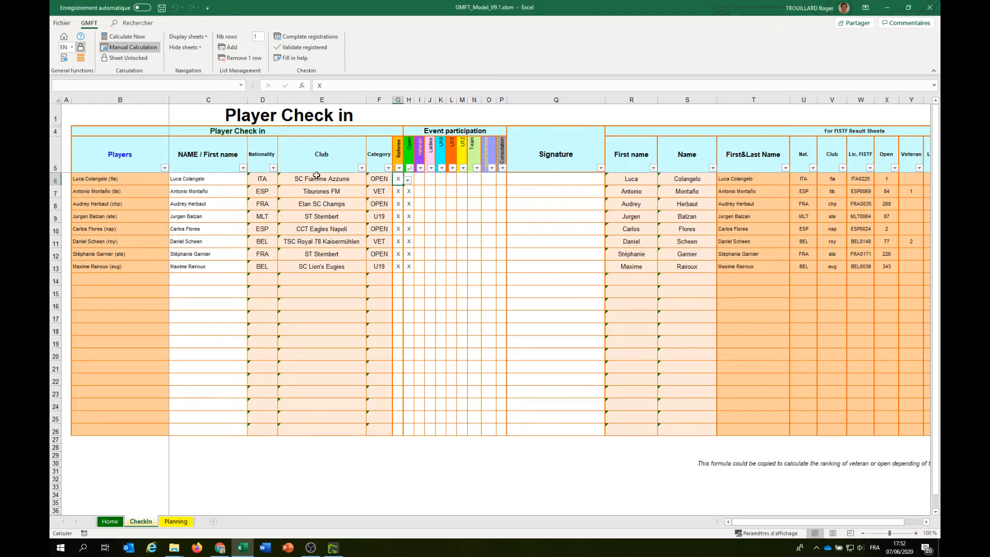
Step: Validate the registered players on the Checkin sheet and return to the Home sheet
click(409, 279)
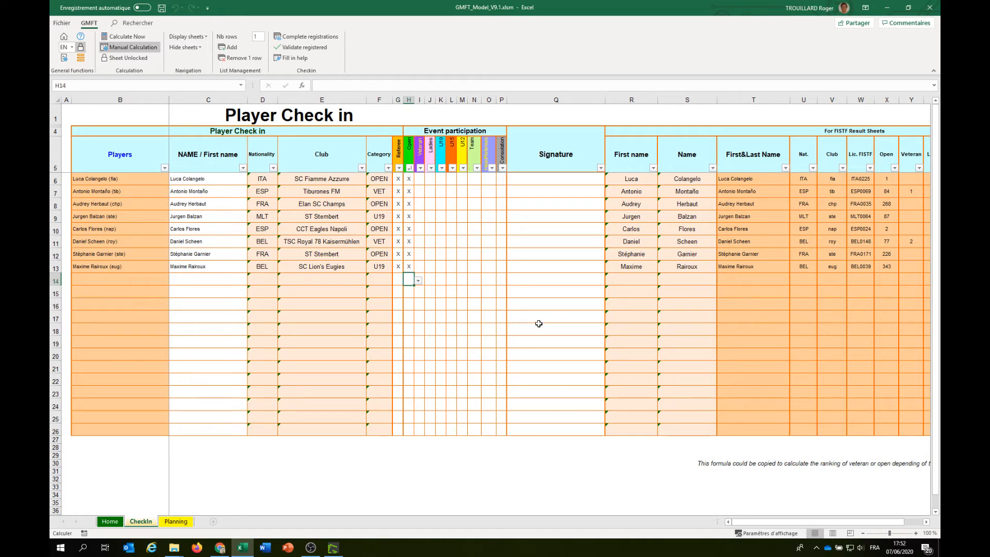
click(286, 47)
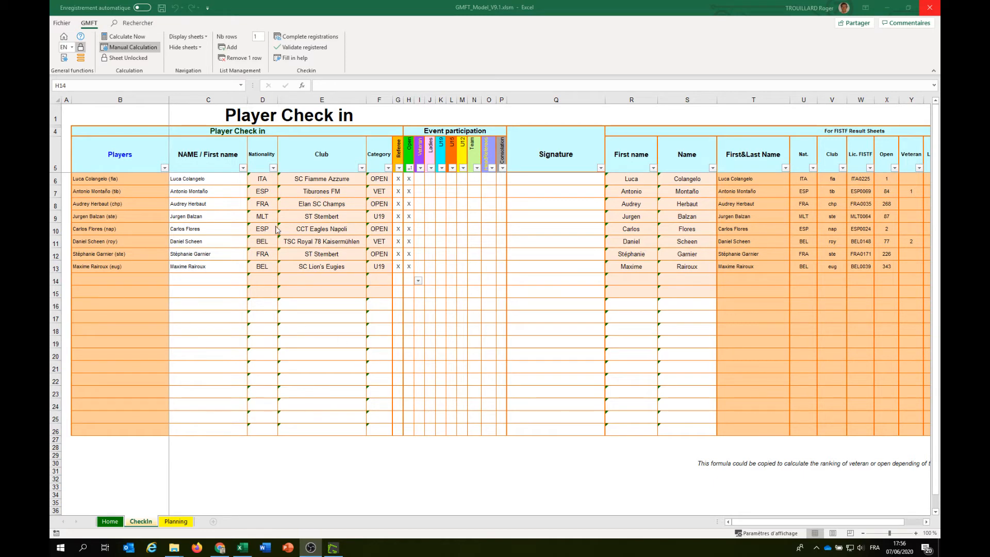
click(64, 39)
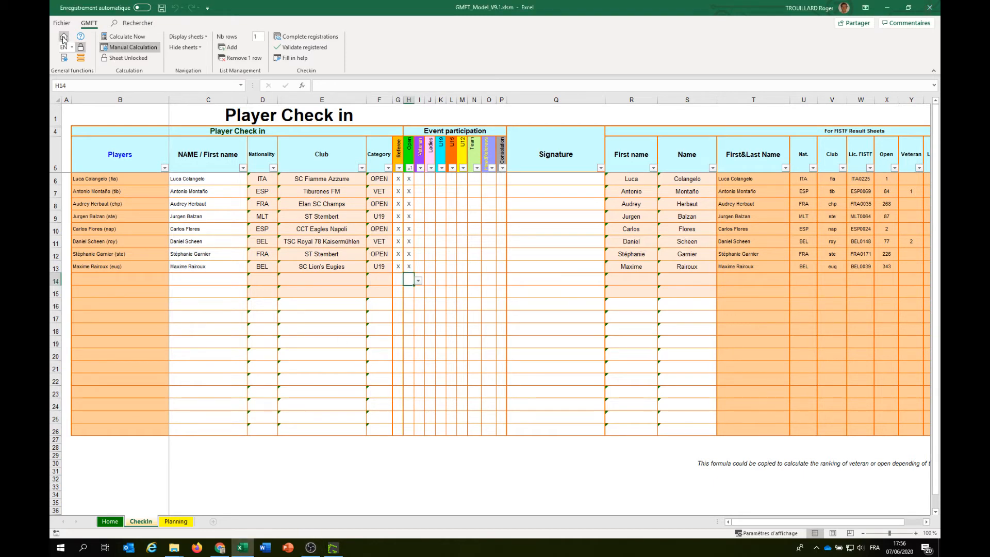
click(63, 39)
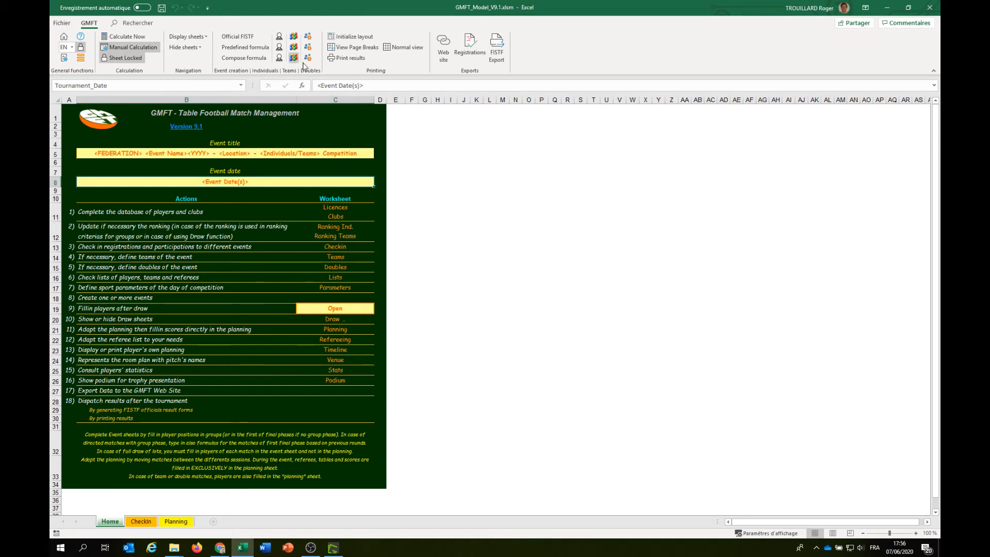
Step: Create an official FISTF individual event named MyFirstEvent in the Open category with 8 players
click(279, 38)
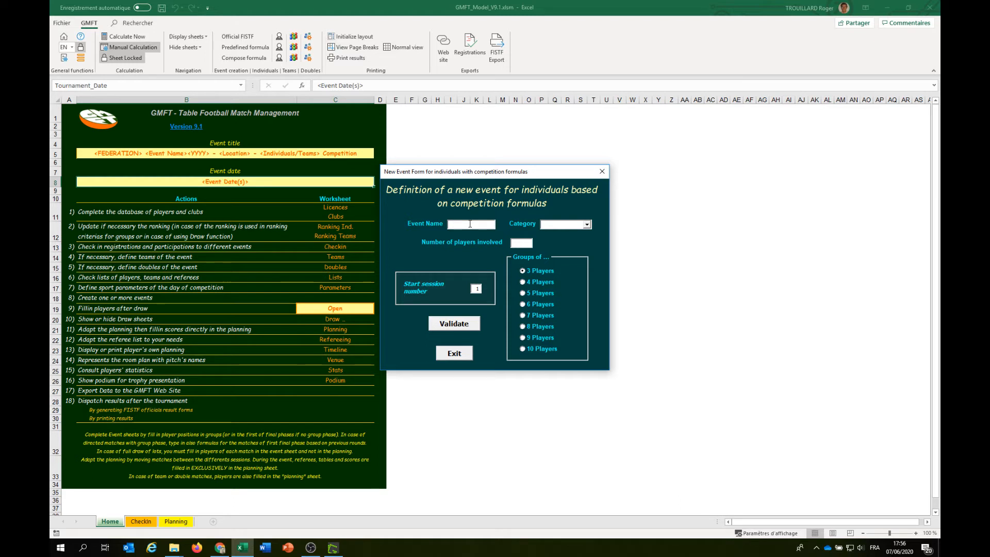
text(MyFir)
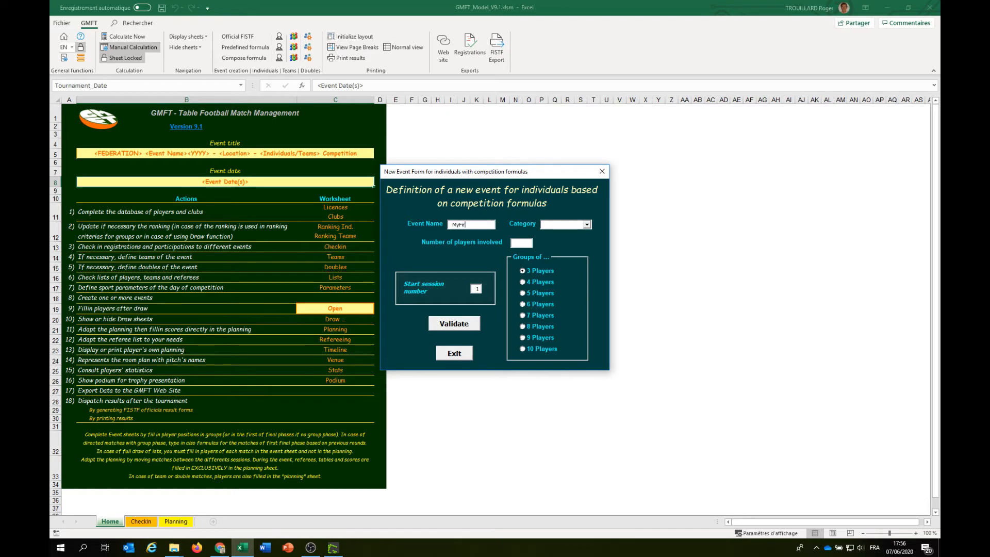
text(stEvent)
click(587, 225)
click(564, 234)
click(520, 244)
text(8)
click(457, 325)
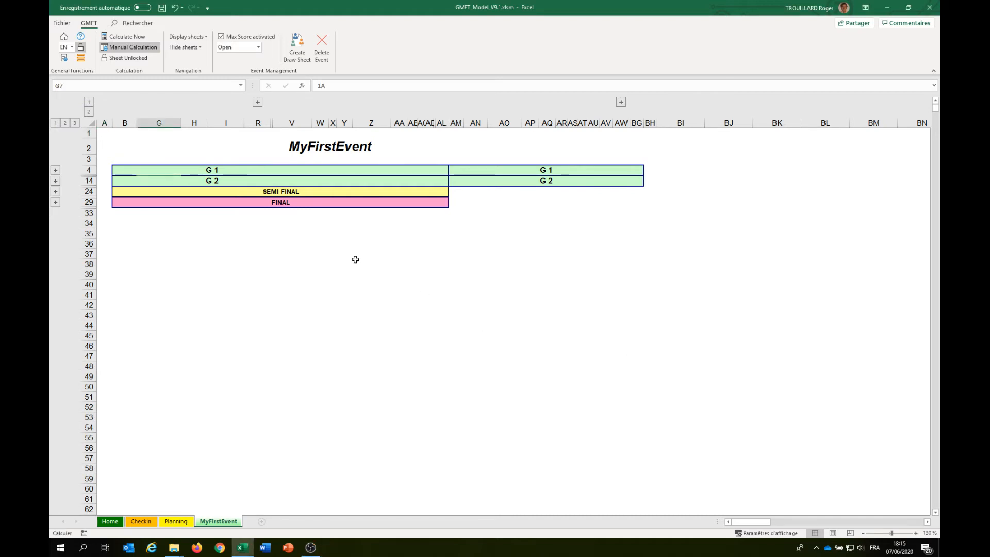
Step: Expand all sections of the MyFirstEvent sheet and review the players selectable for the first G 1 position, leaving it unassigned
click(75, 123)
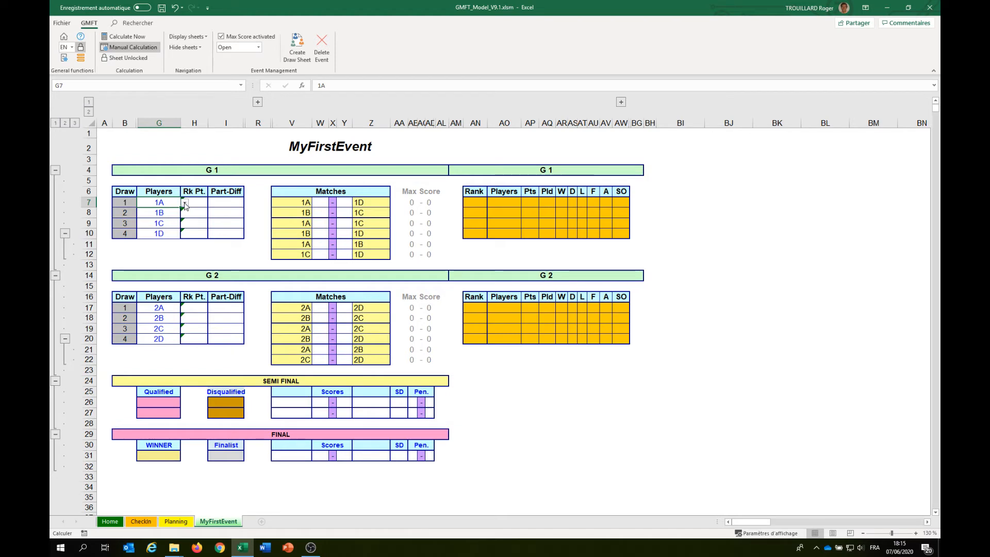
click(184, 203)
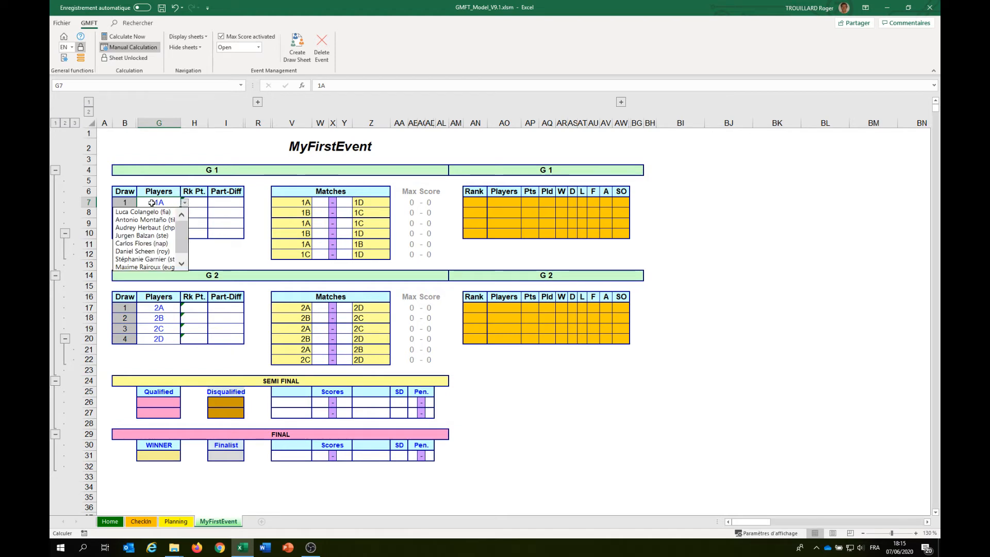
mouse_move(183, 230)
mouse_down()
mouse_move(181, 253)
mouse_move(181, 219)
mouse_up()
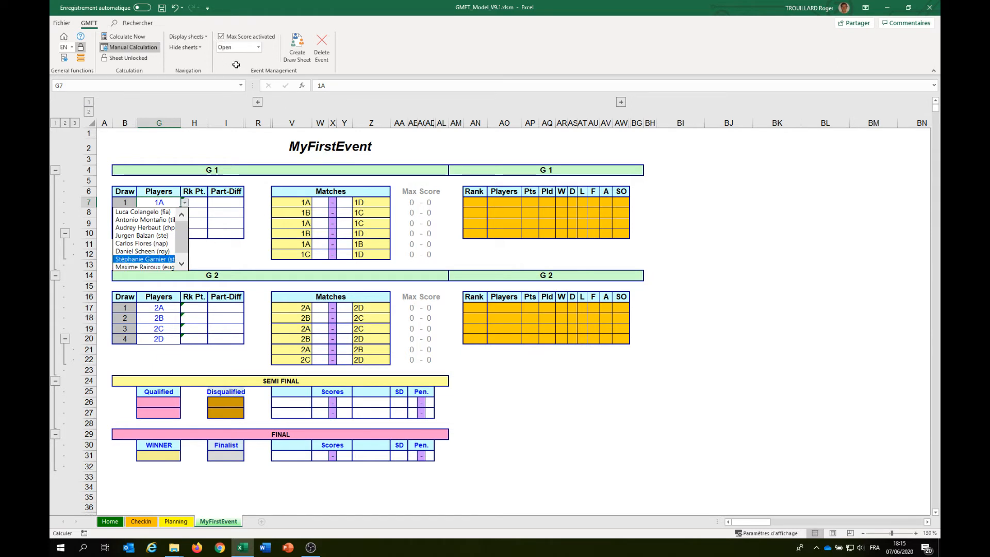
key(Escape)
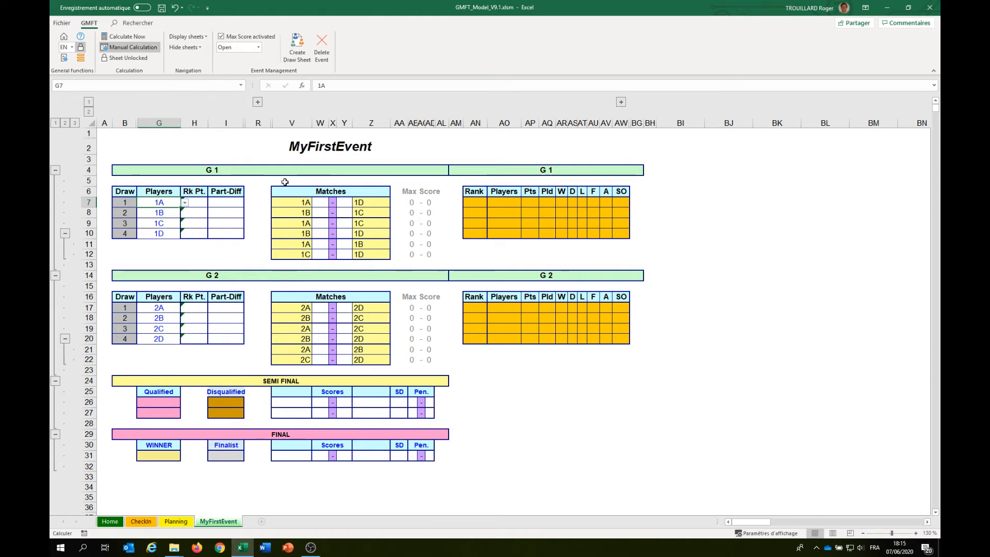
Step: Create the draw sheet for MyFirstEvent
click(298, 45)
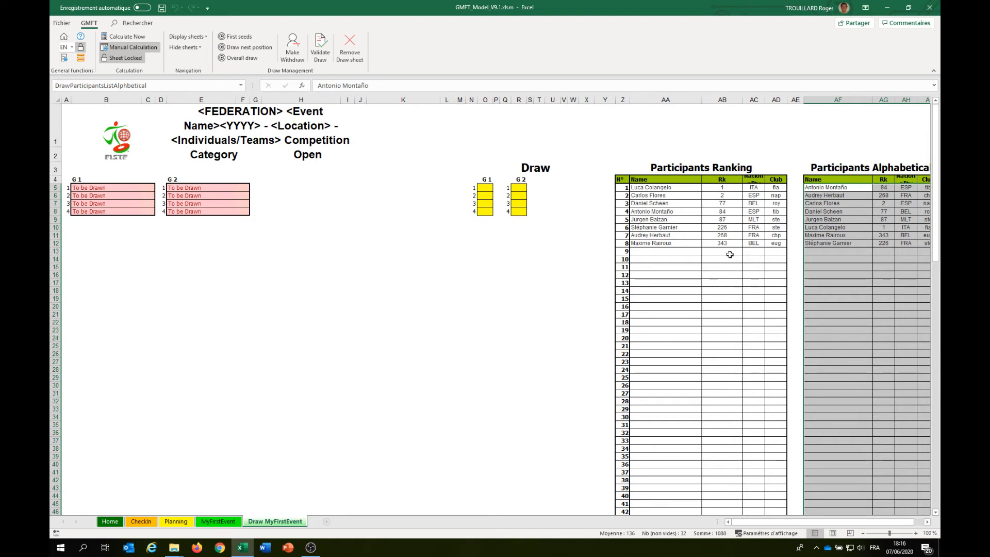
Step: Place the first seeds, draw the next two positions one by one and fill the rest with an overall draw
click(230, 39)
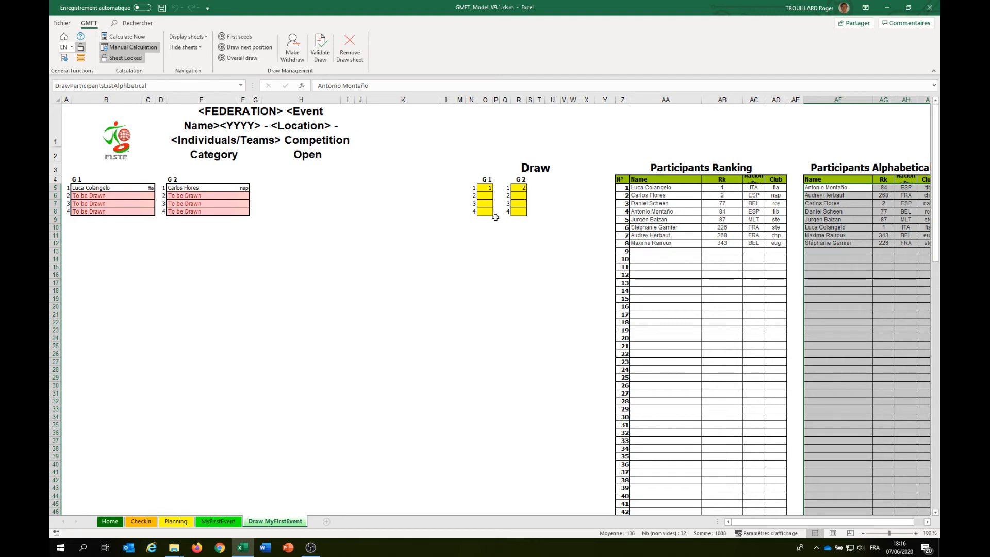
click(233, 50)
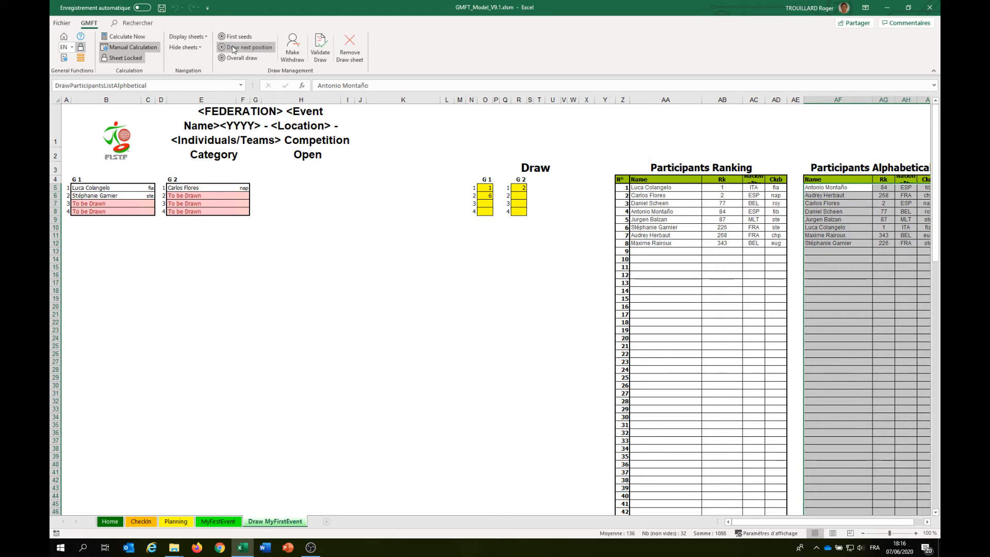
click(233, 49)
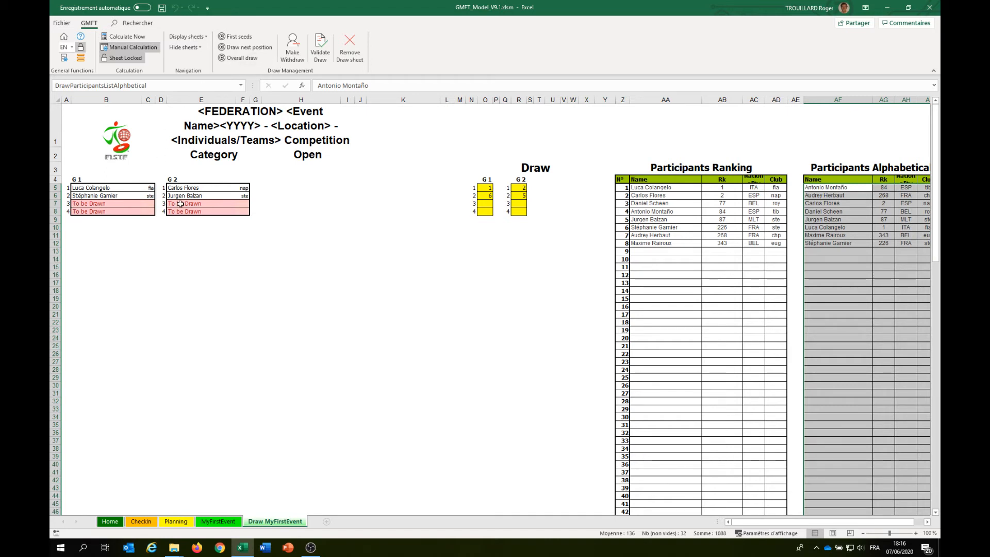
click(221, 58)
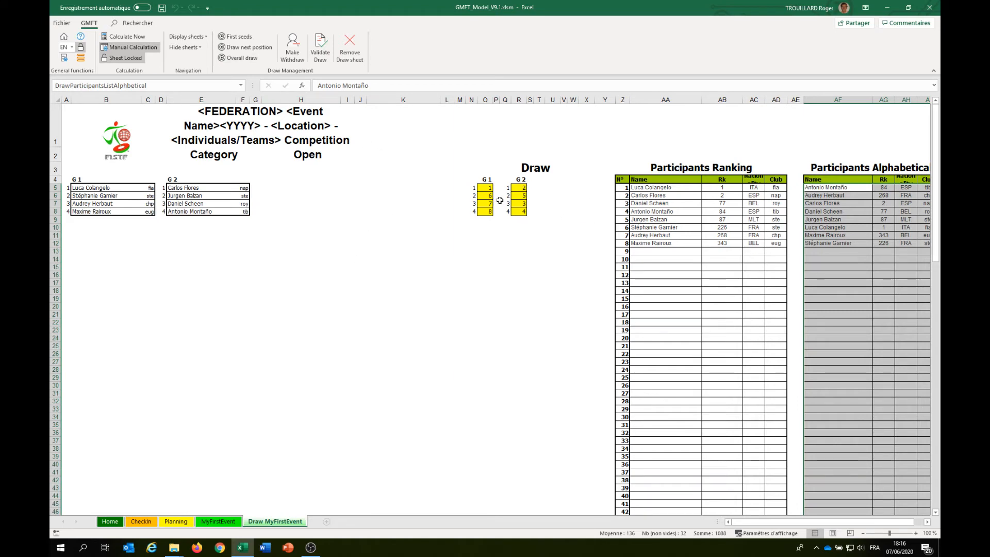
Step: Clear all draw numbers of G 1 and G 2 and recalculate the draw sheet
drag(488, 196, 519, 212)
key(Delete)
key(Delete)
key(Delete)
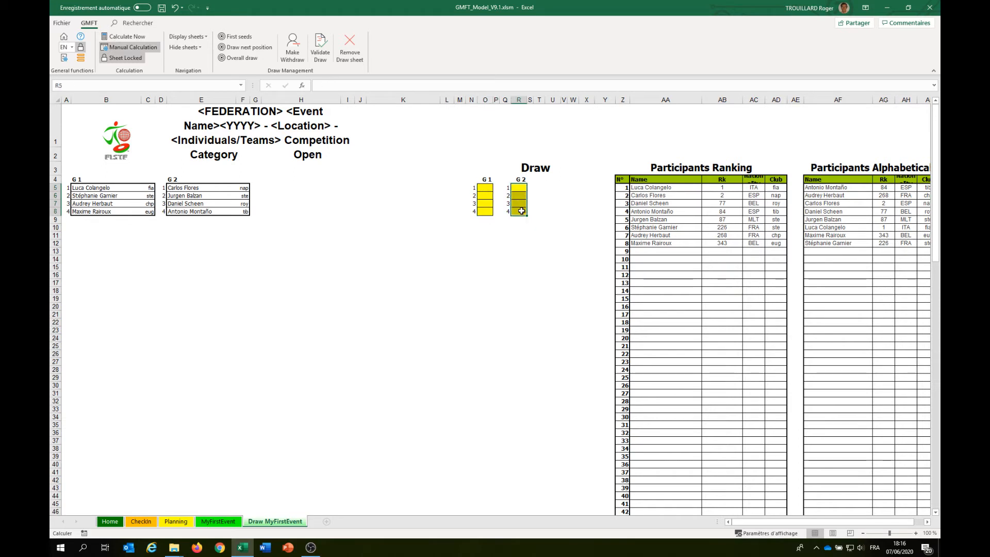
key(Delete)
click(467, 242)
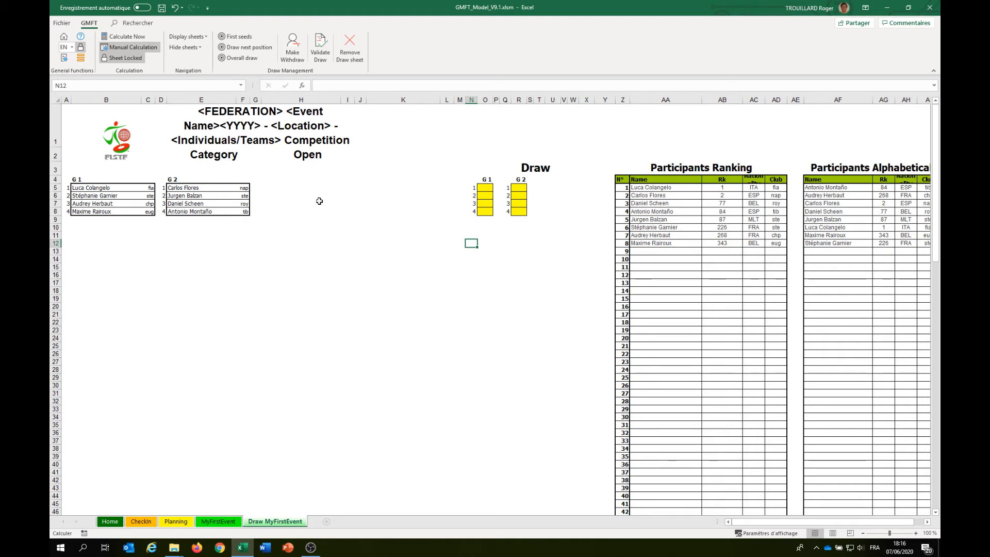
key(F9)
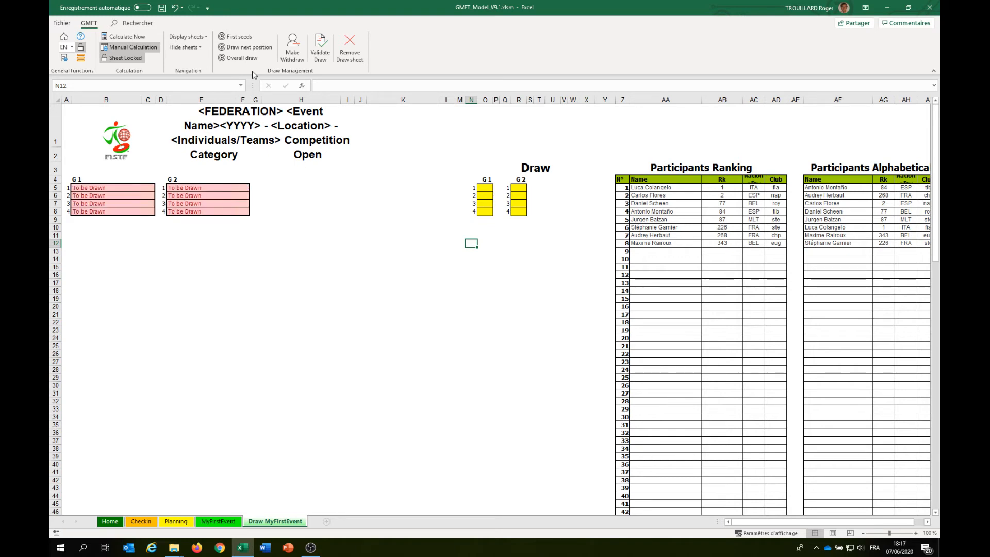
Step: Place the first seeds again and run an overall draw for all remaining positions
click(230, 37)
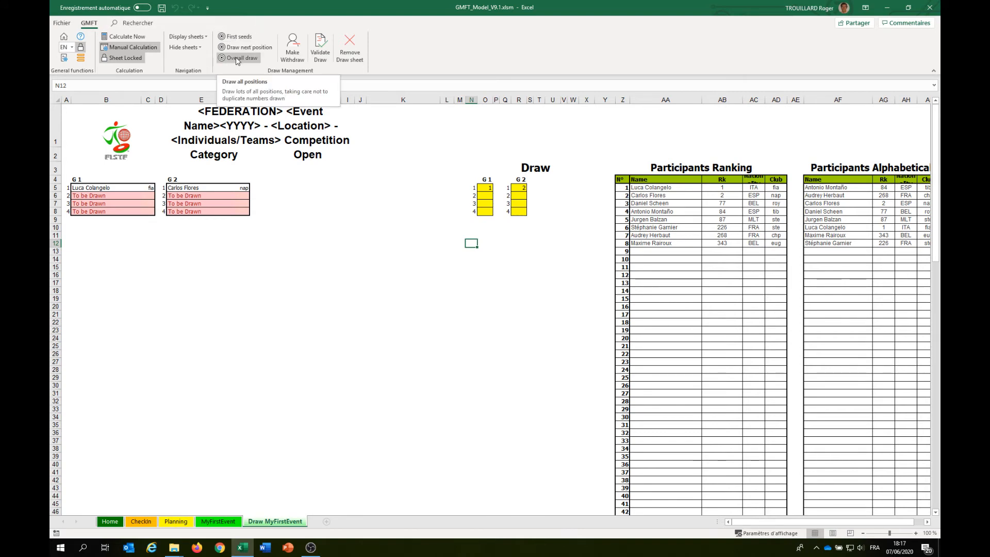
click(237, 59)
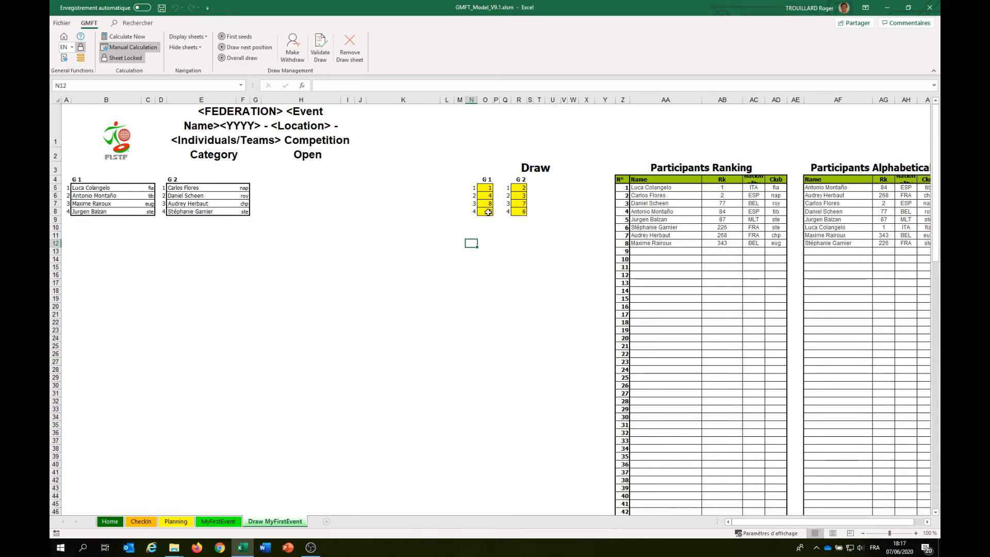
Step: Set the draw number of G 2 position 3 to 5 and of G 1 position 4 to 7, and recalculate the sheet
click(524, 204)
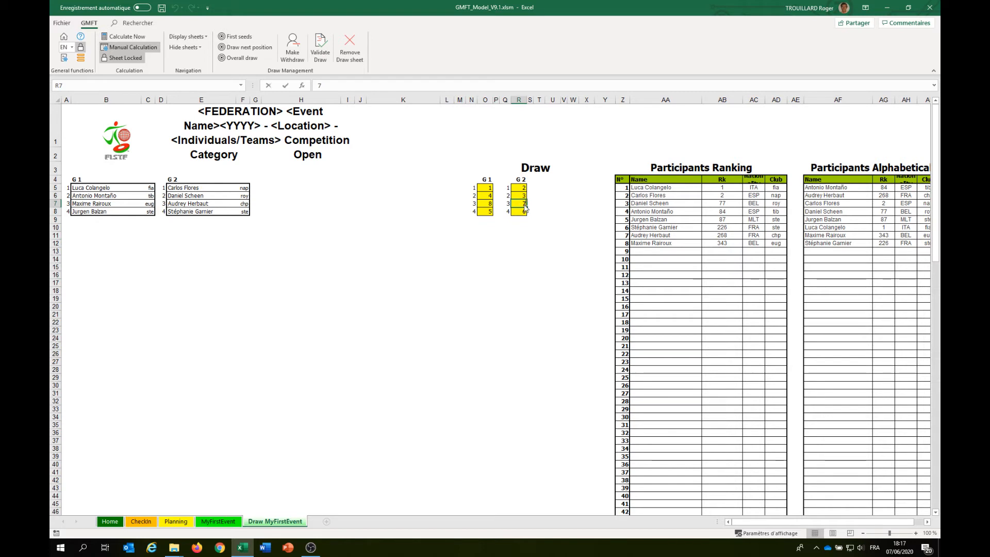
text(5)
key(Tab)
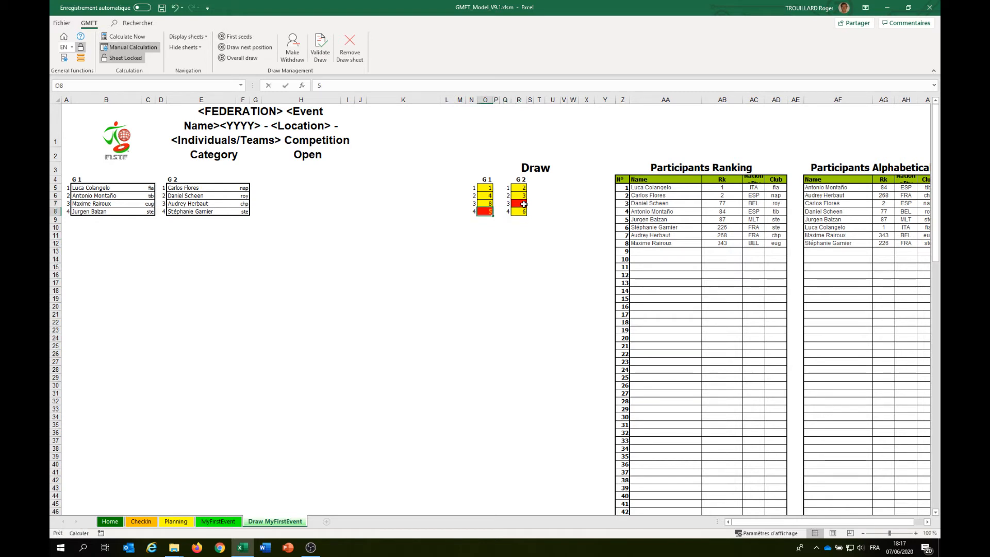
text(7)
key(Return)
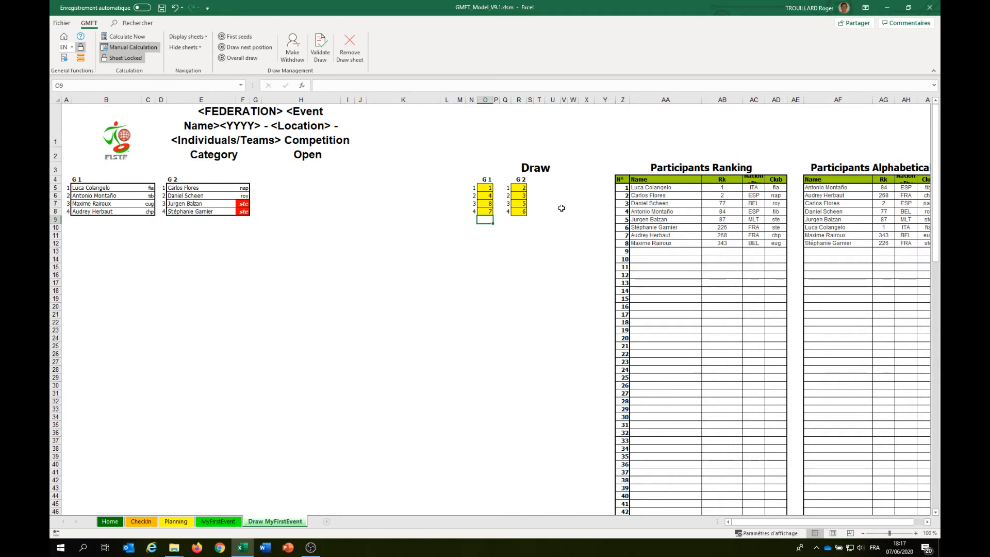
Step: Set the draw number of G 1 position 4 to 6 and of G 2 position 4 to 7, and recalculate the sheet
click(483, 212)
text(6)
key(Tab)
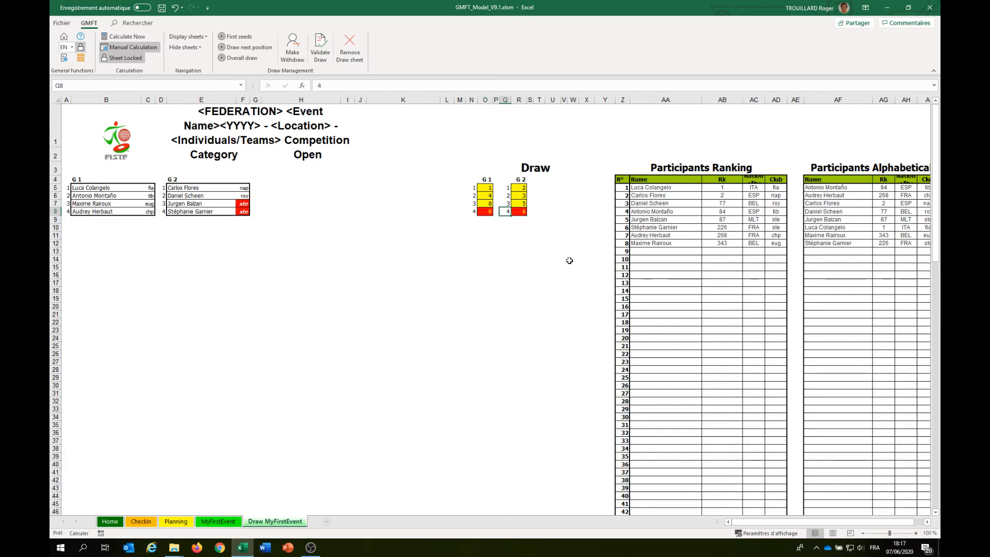
key(Right)
key(Right)
text(7)
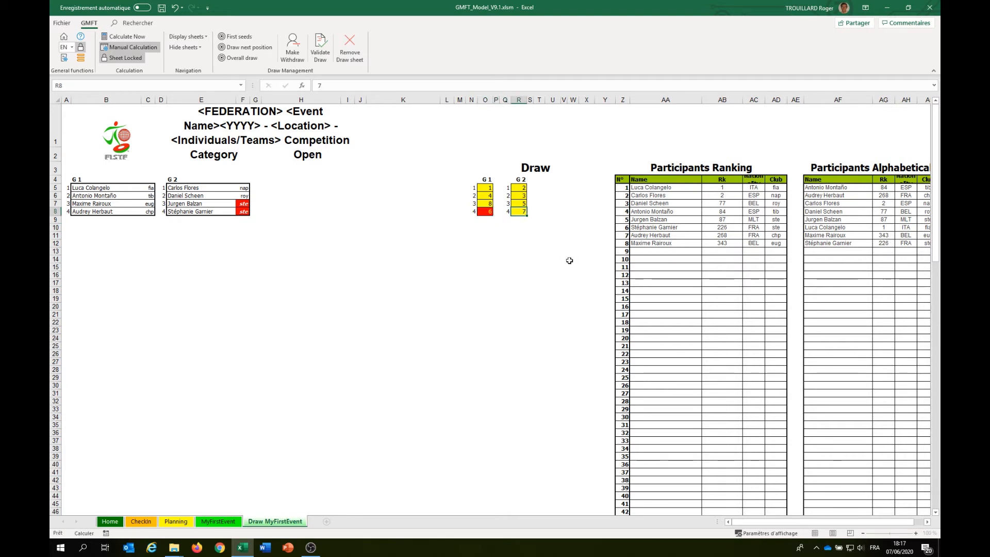
key(Return)
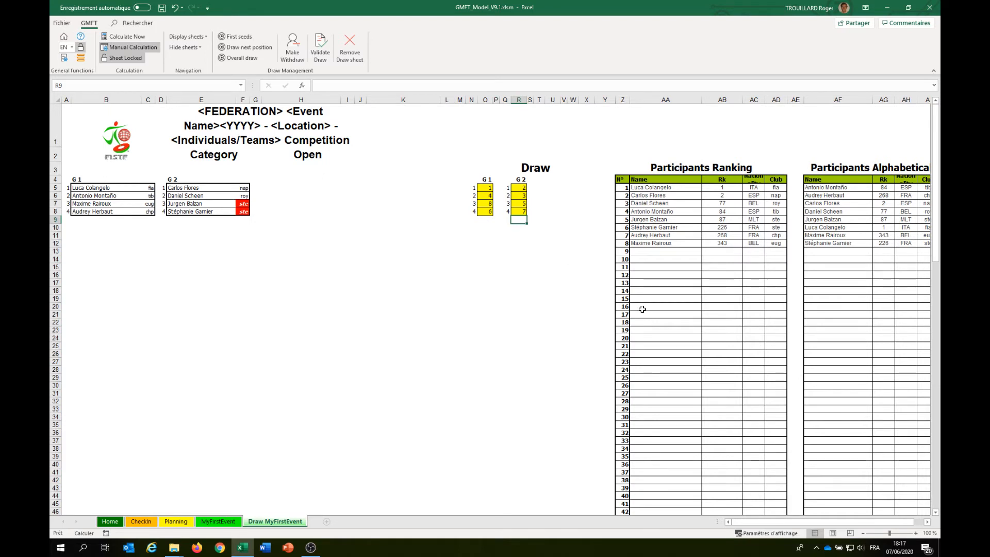
key(F9)
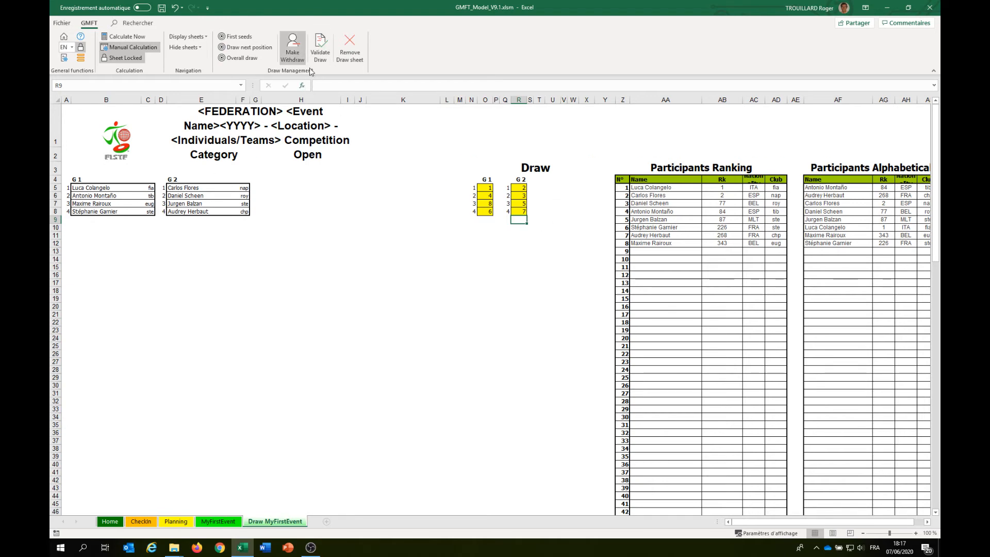
Step: Validate the draw and fit column Z on the MyFirstEvent sheet to the width of the player names
click(320, 46)
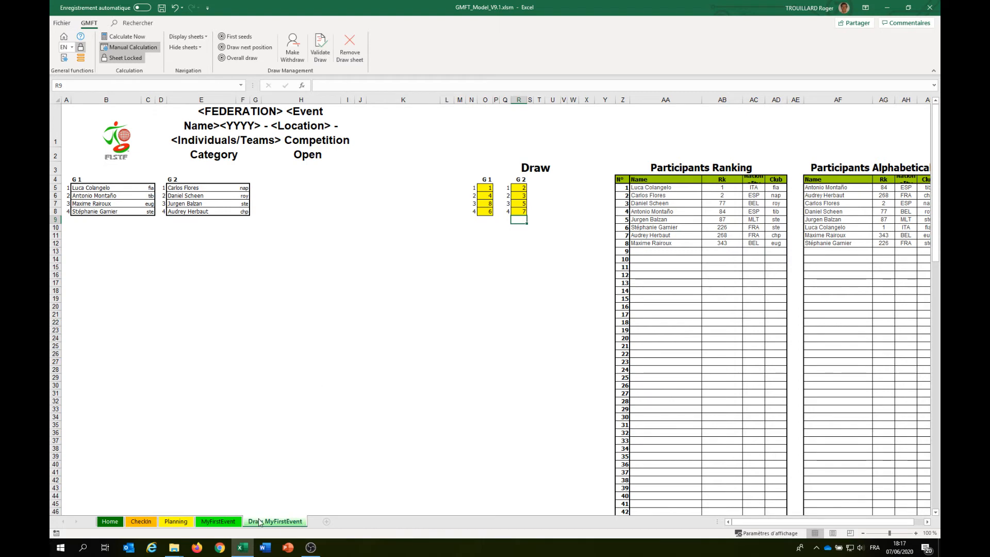
click(219, 522)
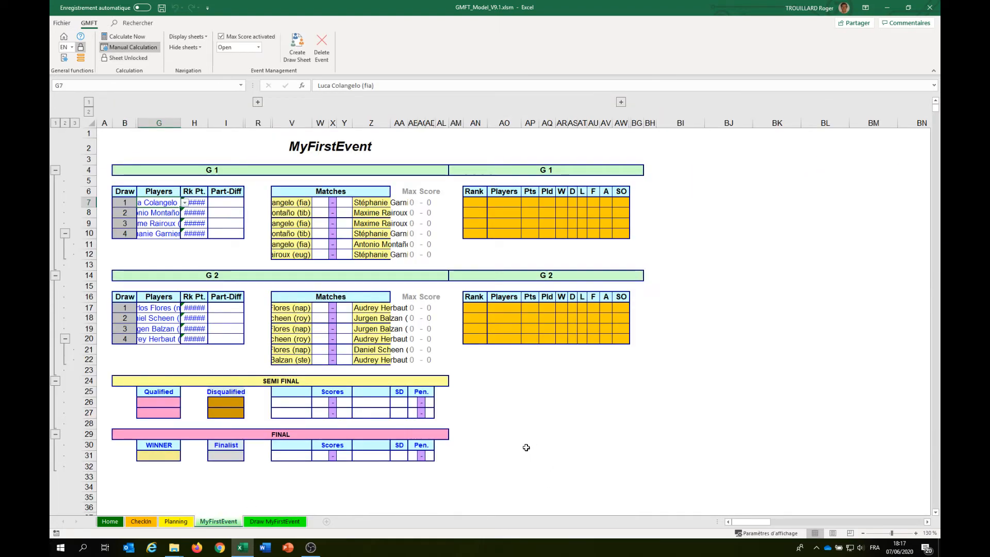
double_click(392, 123)
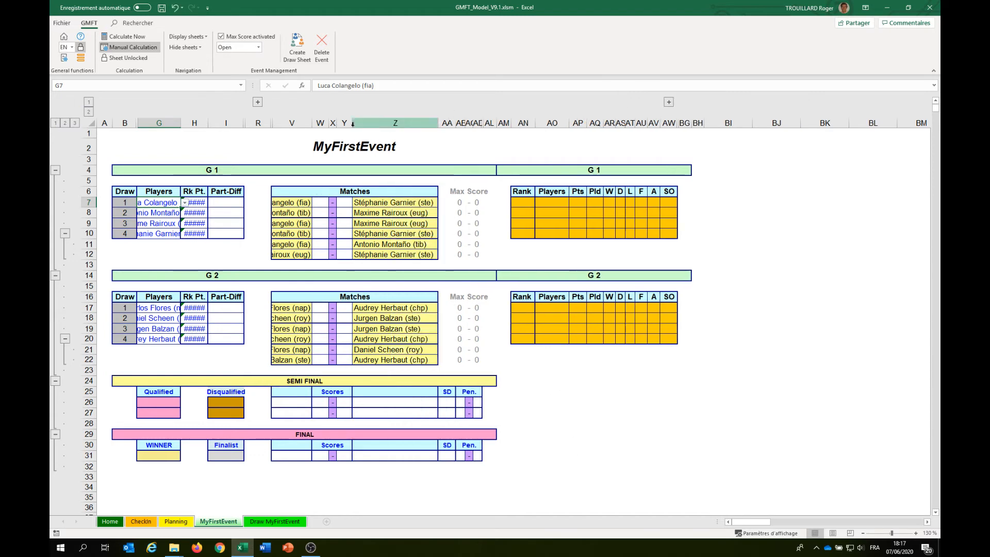
Step: Fit columns V, H and G of the MyFirstEvent sheet to the width of their contents
double_click(313, 124)
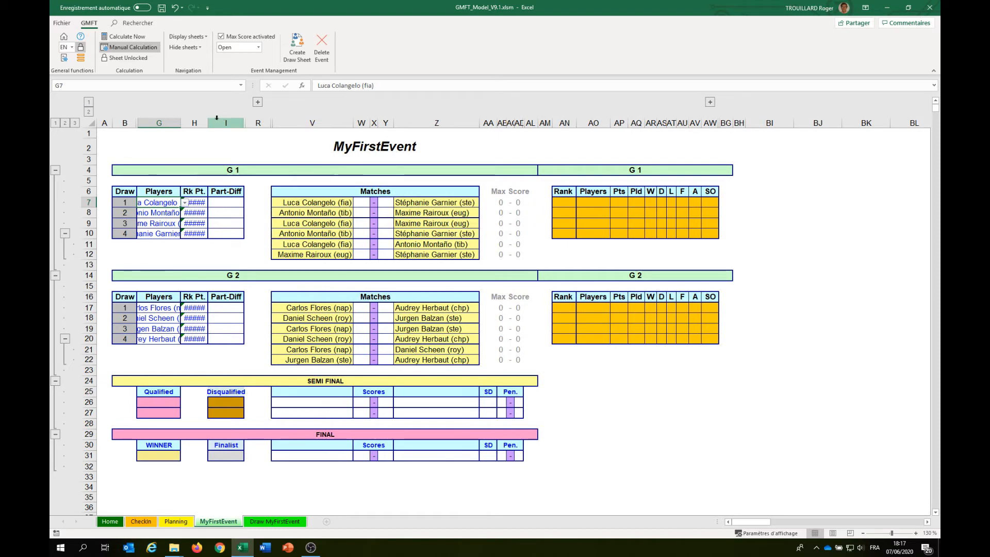
double_click(209, 123)
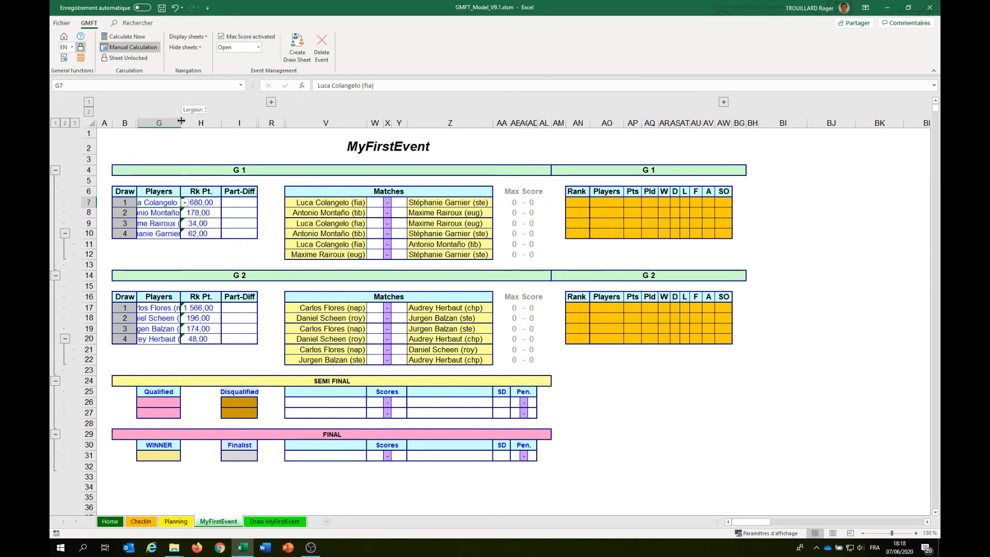
double_click(178, 122)
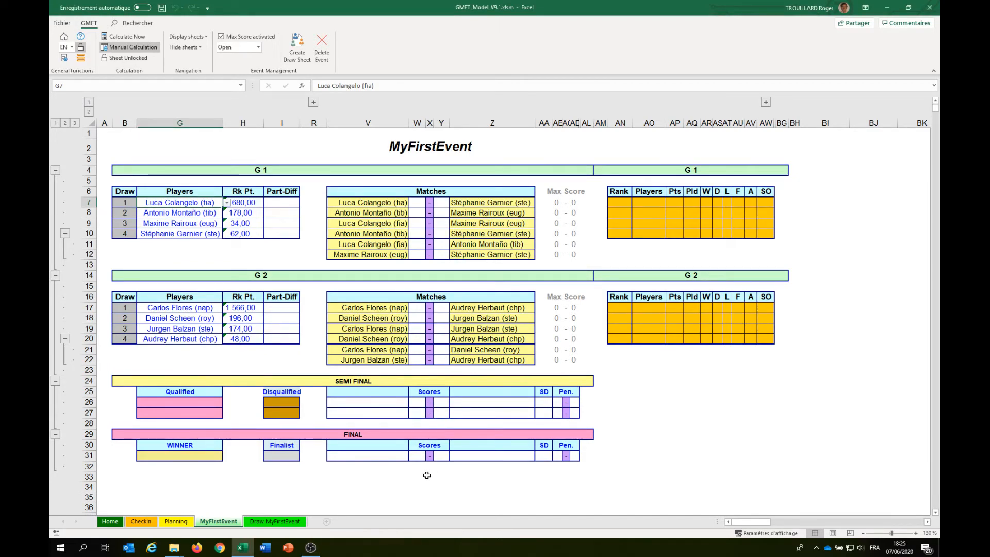
Step: On the Planning sheet, insert a session before session 4 and shift both G 2 - Rd 3 matches into it
click(181, 522)
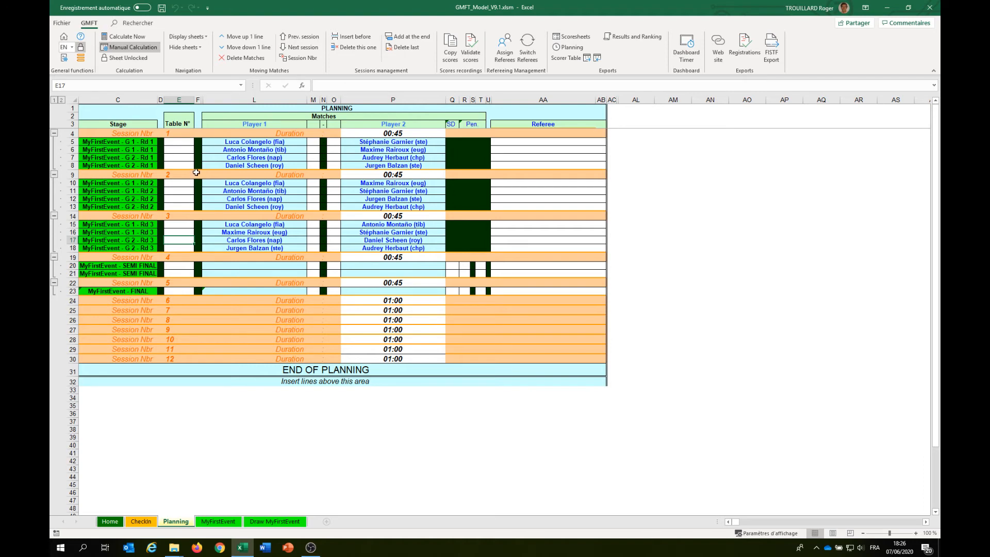
click(179, 258)
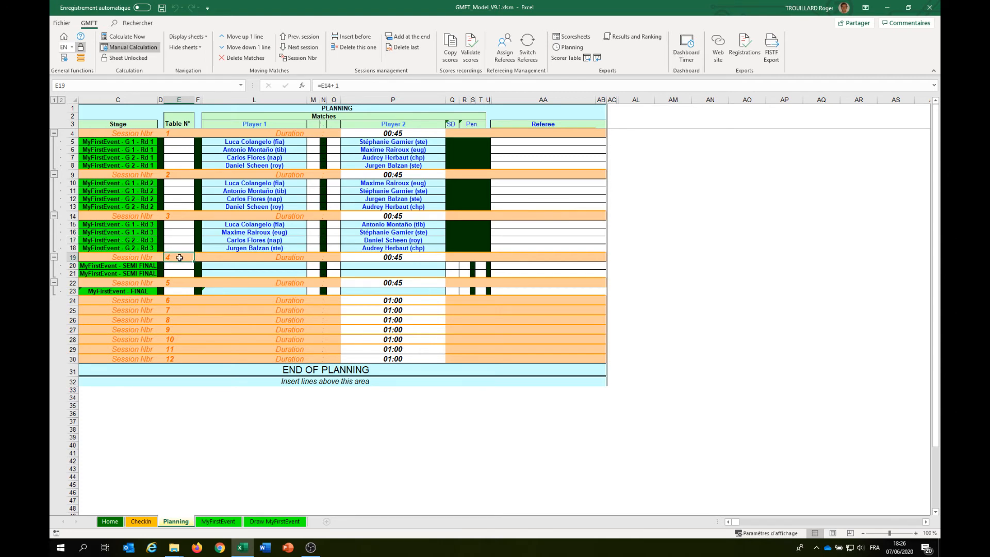
click(347, 36)
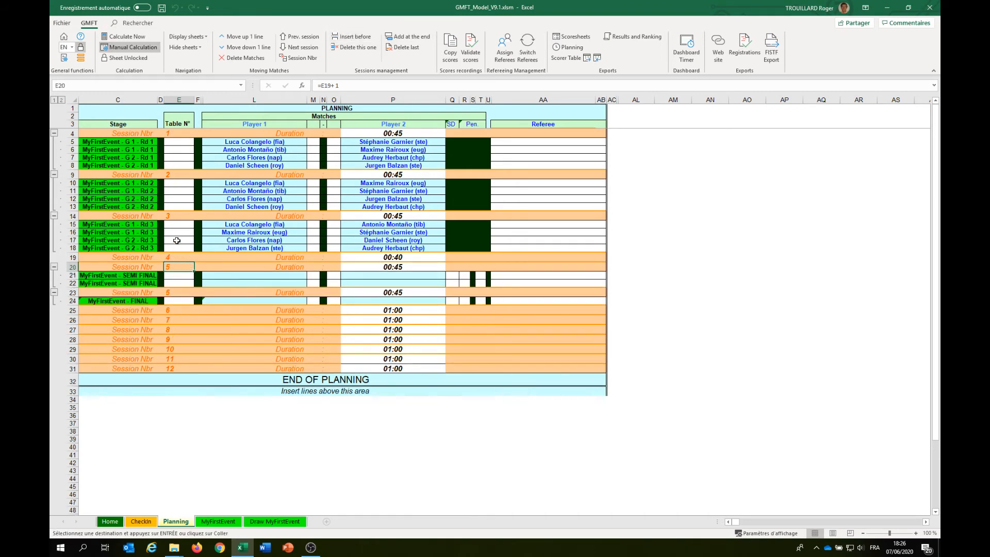
drag(177, 241, 181, 248)
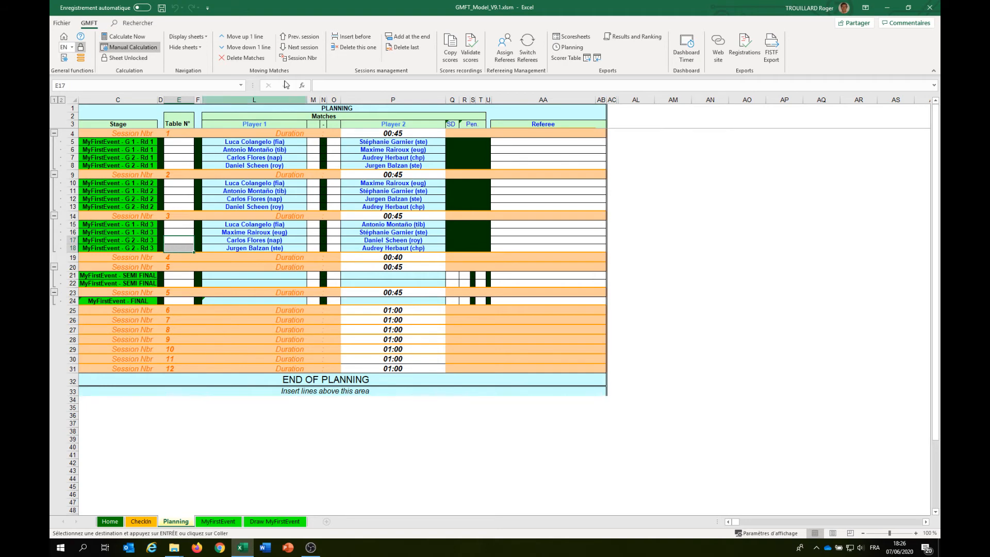
click(298, 48)
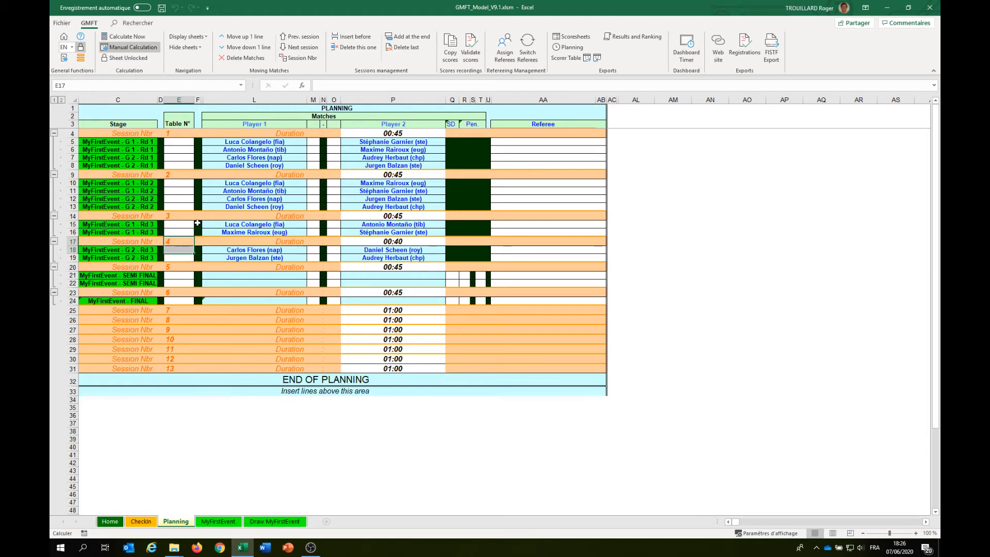
Step: Insert a session before session 3 and shift both G 2 - Rd 2 matches into it
click(177, 216)
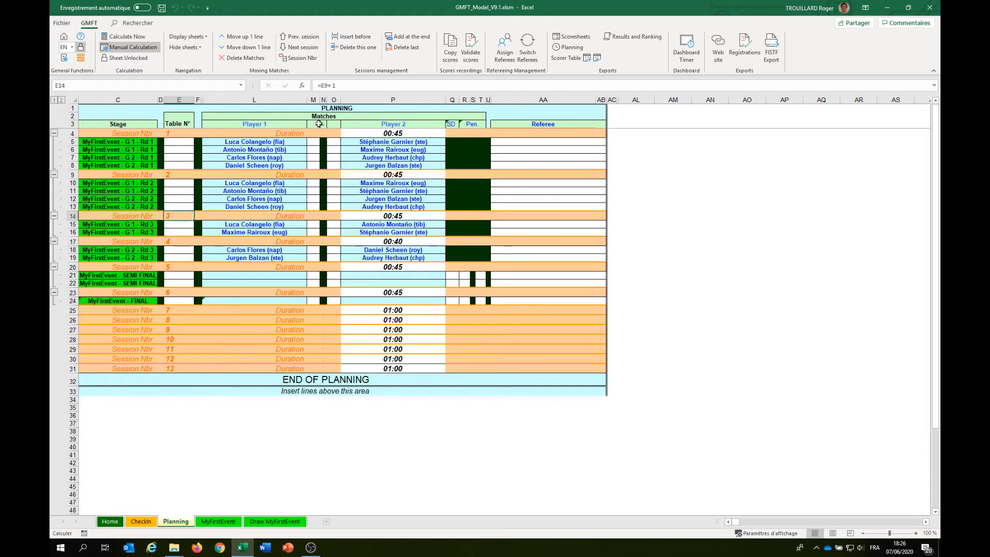
click(348, 36)
drag(186, 197, 187, 205)
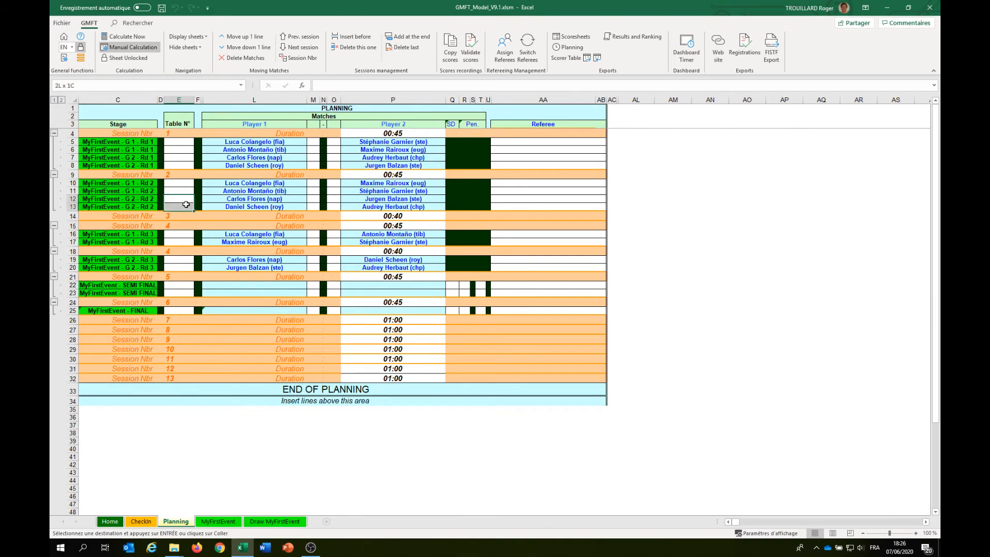
click(301, 48)
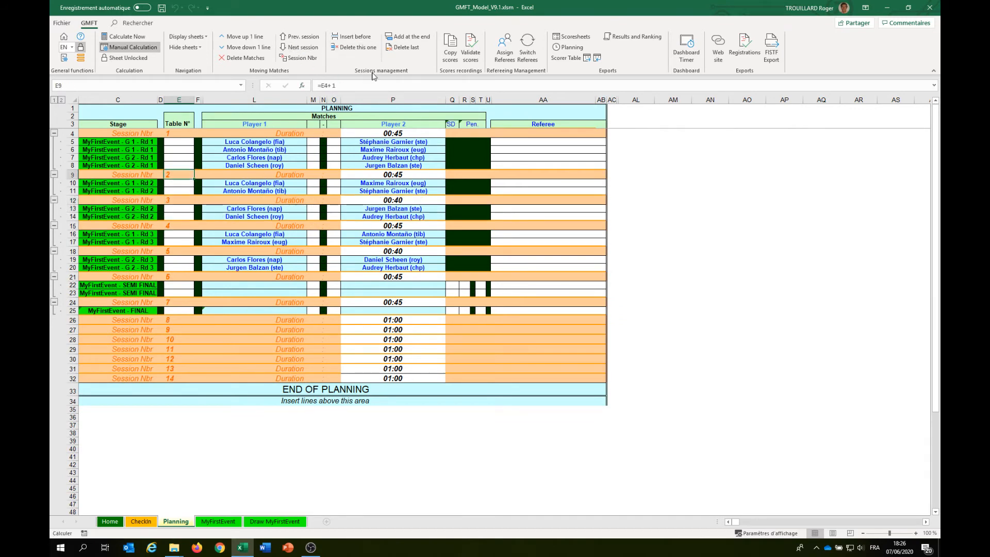
Step: Insert a session before session 2 and shift both G 2 - Rd 1 matches into it
click(356, 37)
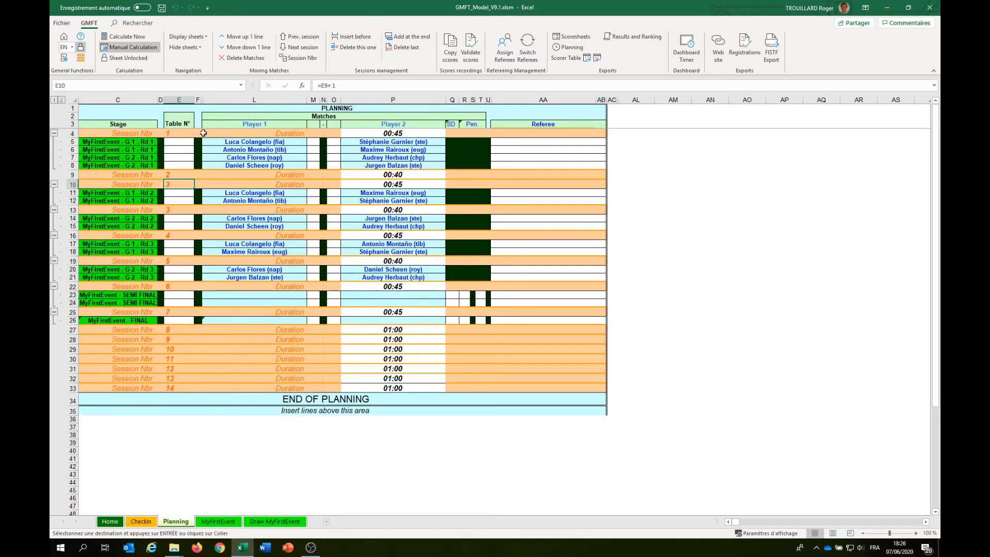
drag(181, 157, 181, 165)
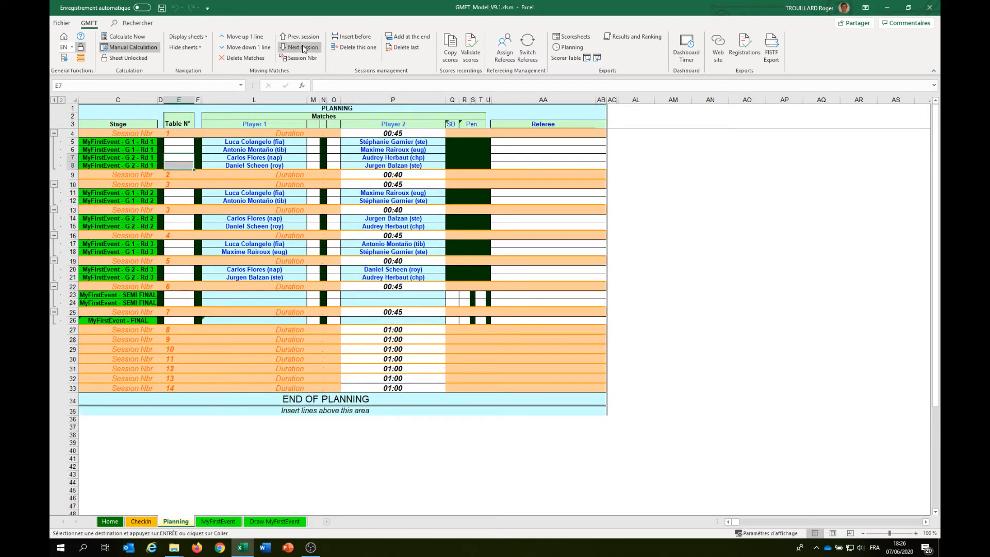
click(303, 48)
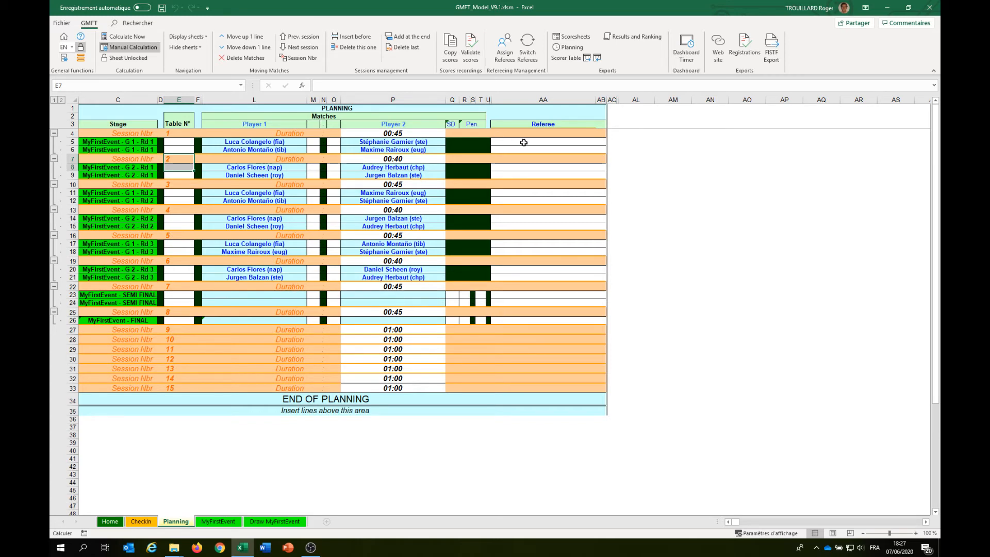
Step: Assign referees automatically to the whole of session 1, keeping the preset category exclusions
click(524, 143)
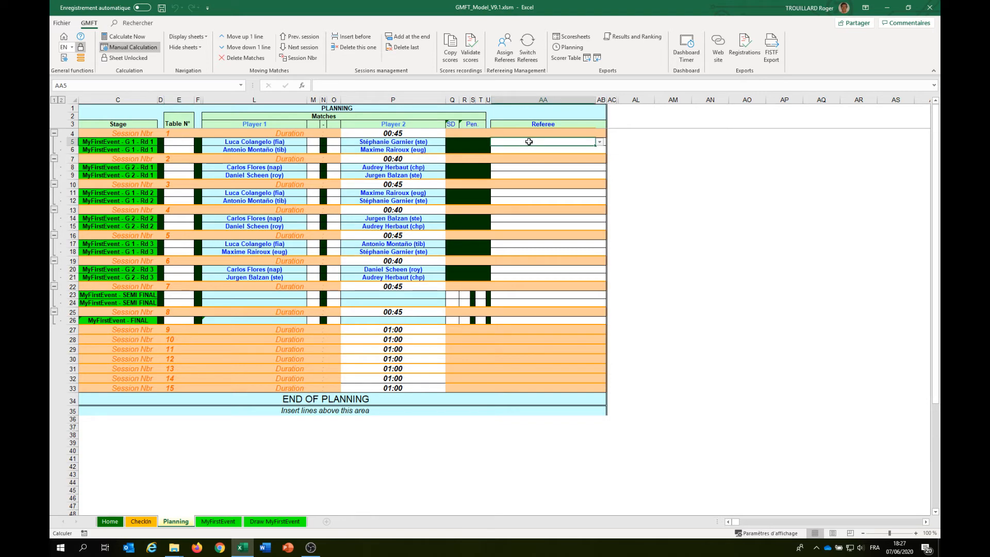
click(505, 44)
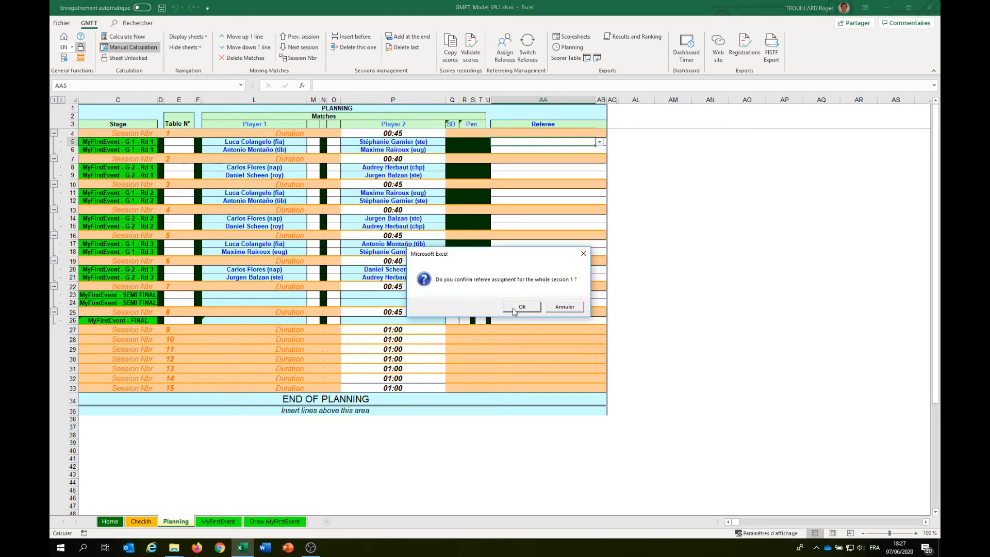
click(520, 307)
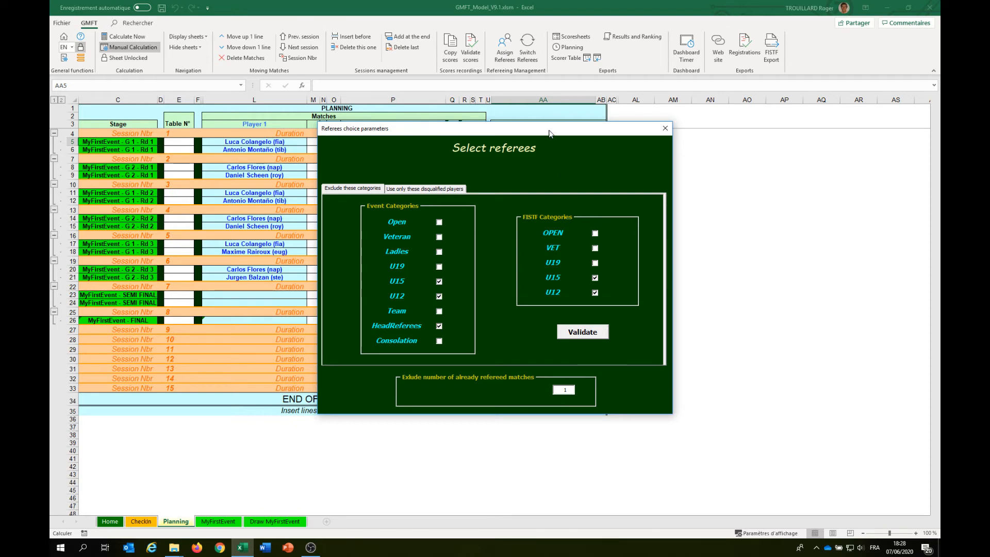
drag(550, 133, 724, 128)
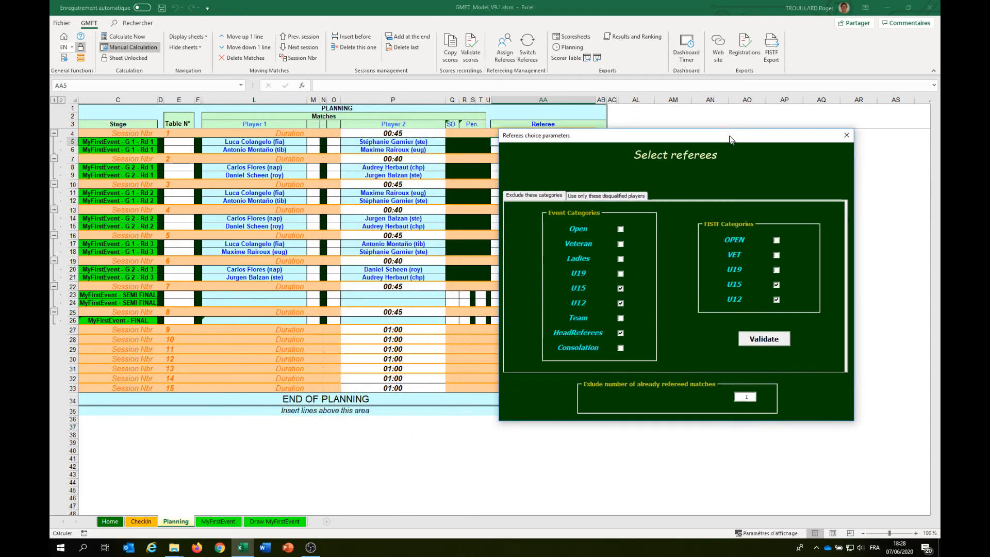
click(766, 329)
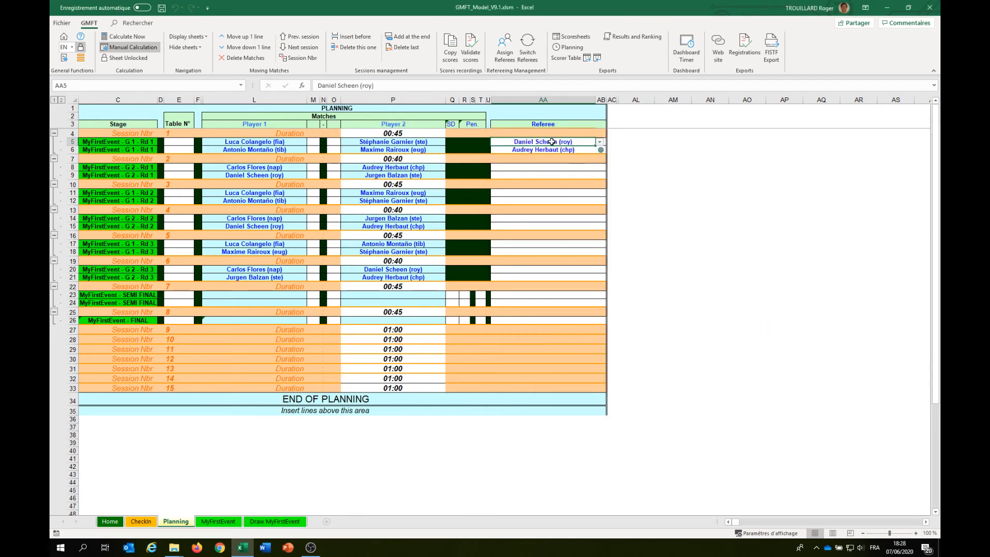
click(639, 148)
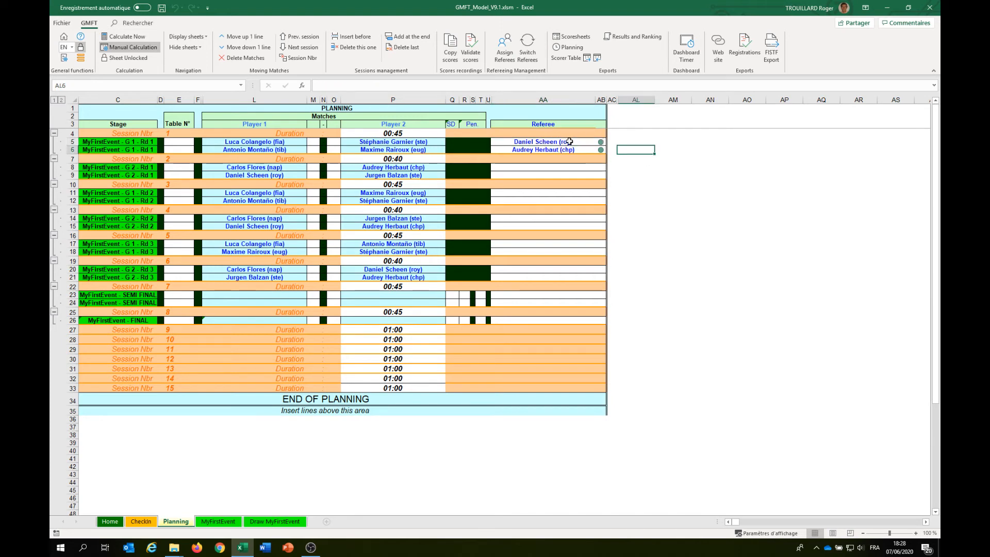
Step: Assign referees automatically to the whole of session 2 with the same preset exclusions
click(551, 167)
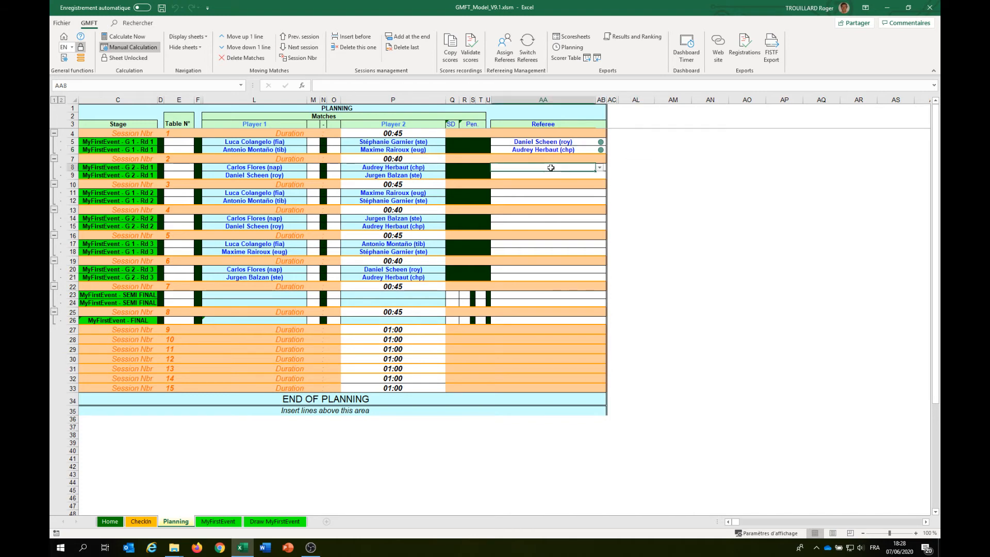
click(505, 47)
click(523, 307)
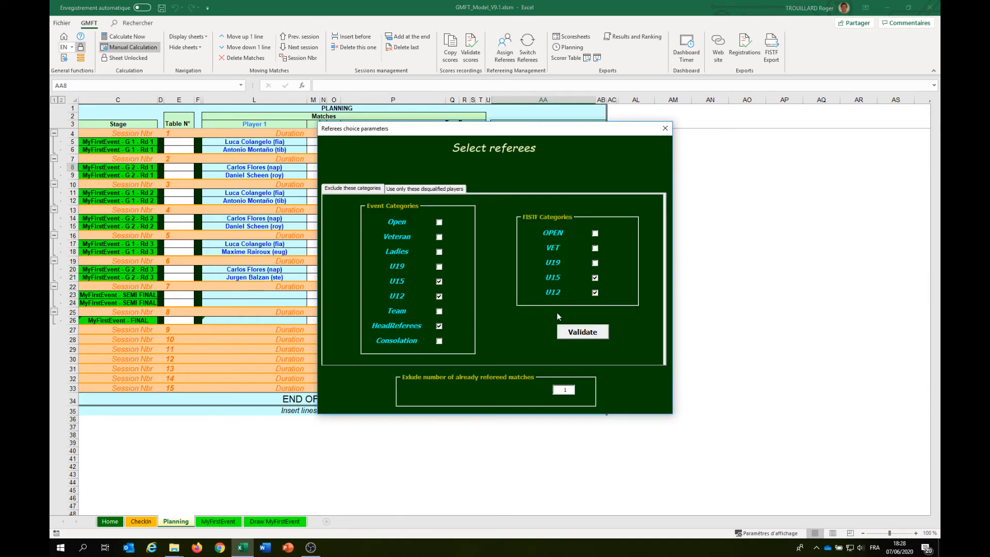
click(582, 332)
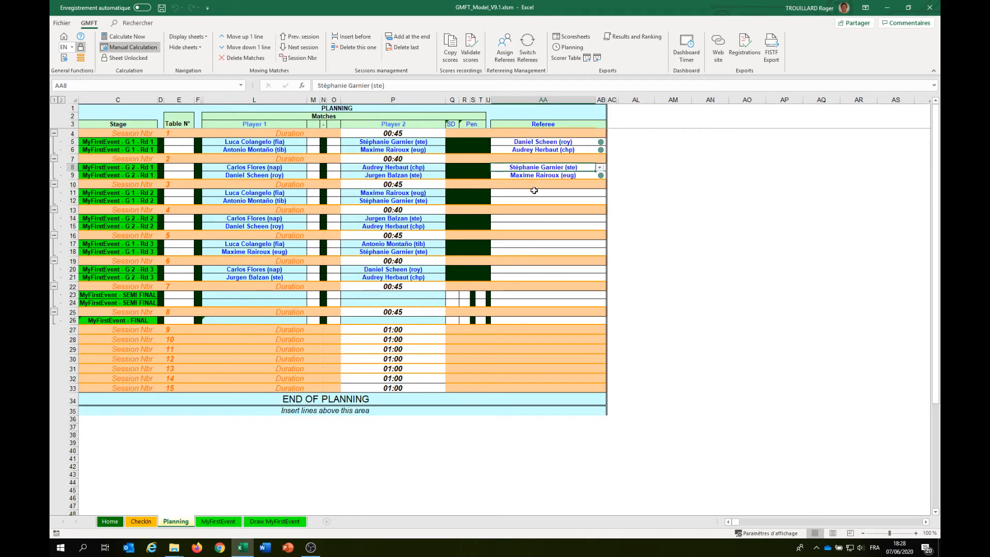
Step: Switch the referees of the two G 2 - Rd 1 matches in session 2 and accept the referee choice report
click(536, 194)
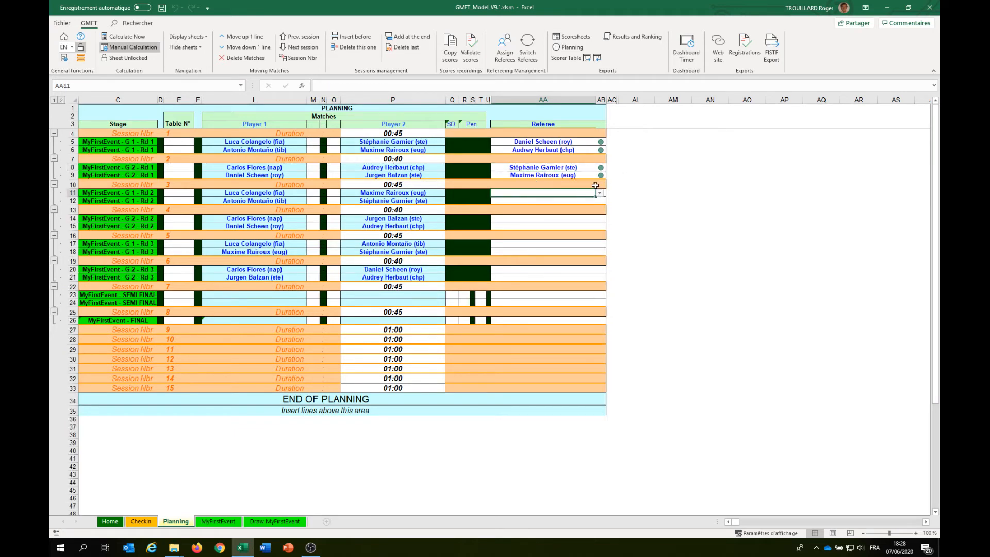
click(559, 168)
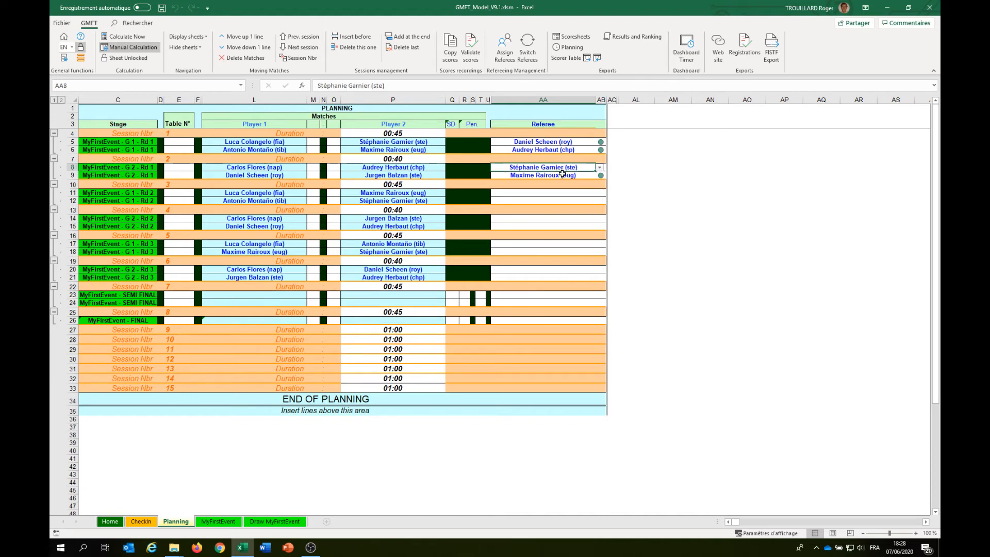
shift+click(562, 175)
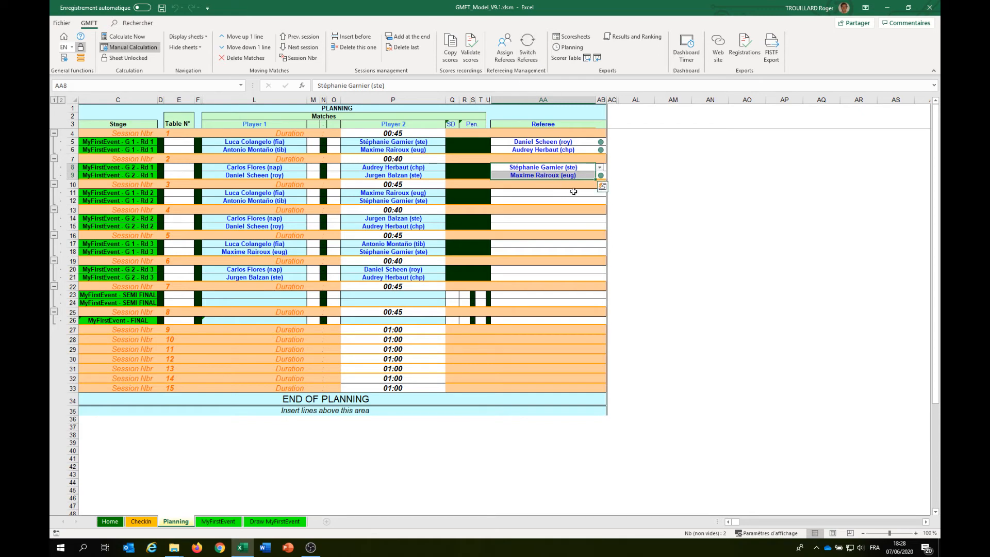
click(533, 63)
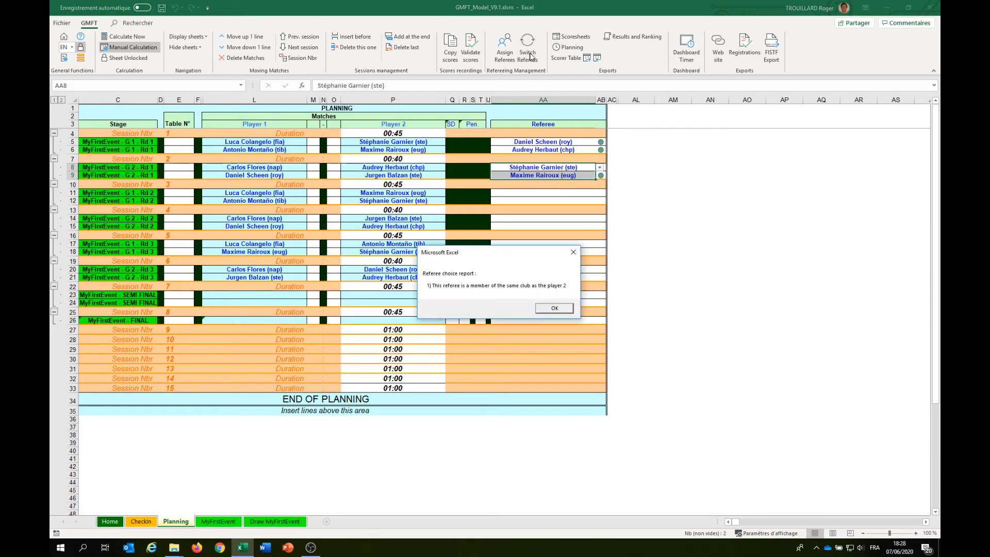
click(558, 307)
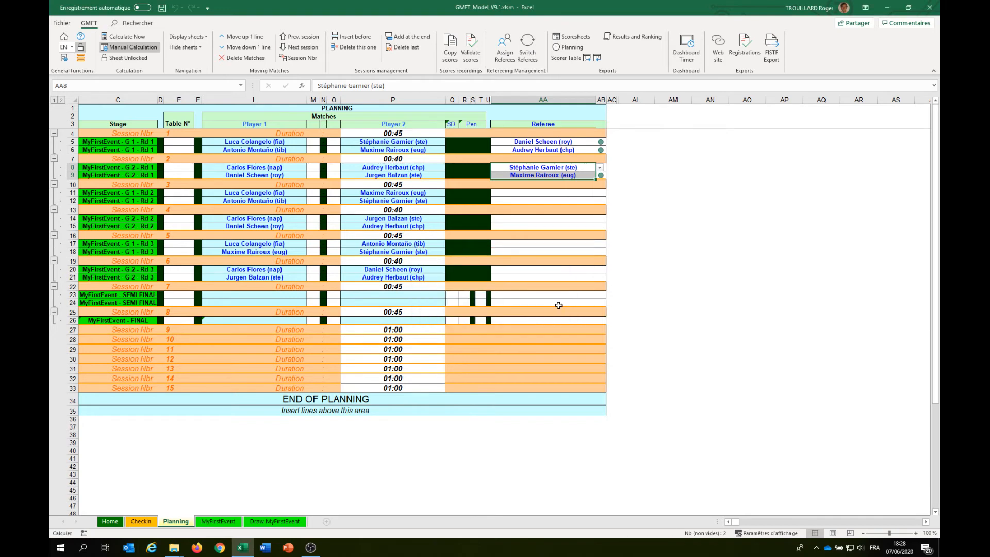
click(645, 237)
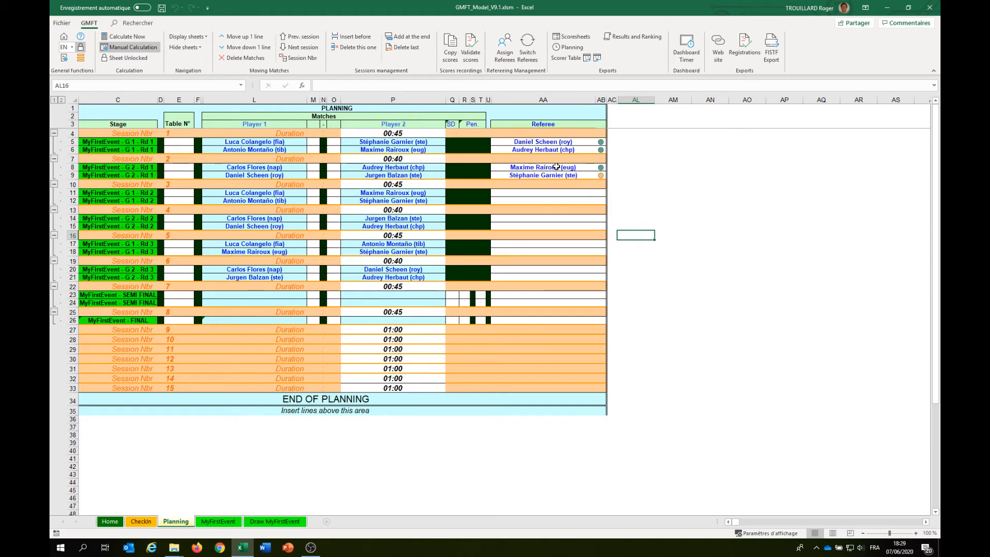
Step: Switch the two session 2 referees back to their original matches
drag(565, 167, 572, 177)
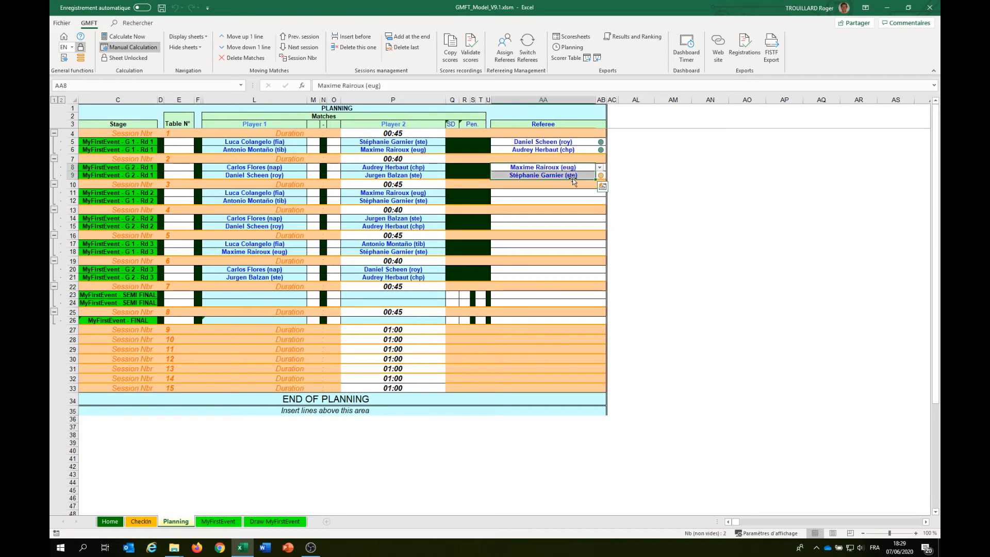
click(533, 53)
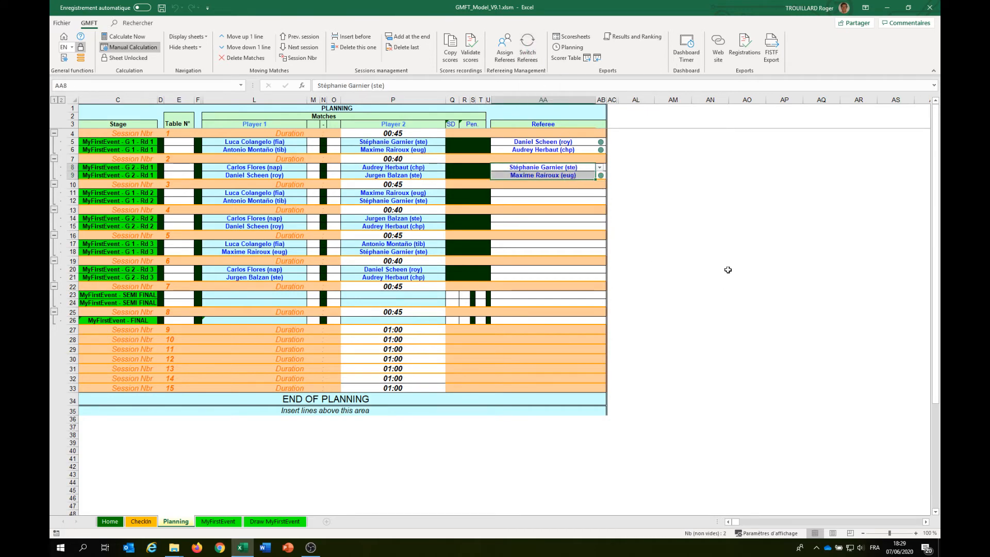
click(695, 210)
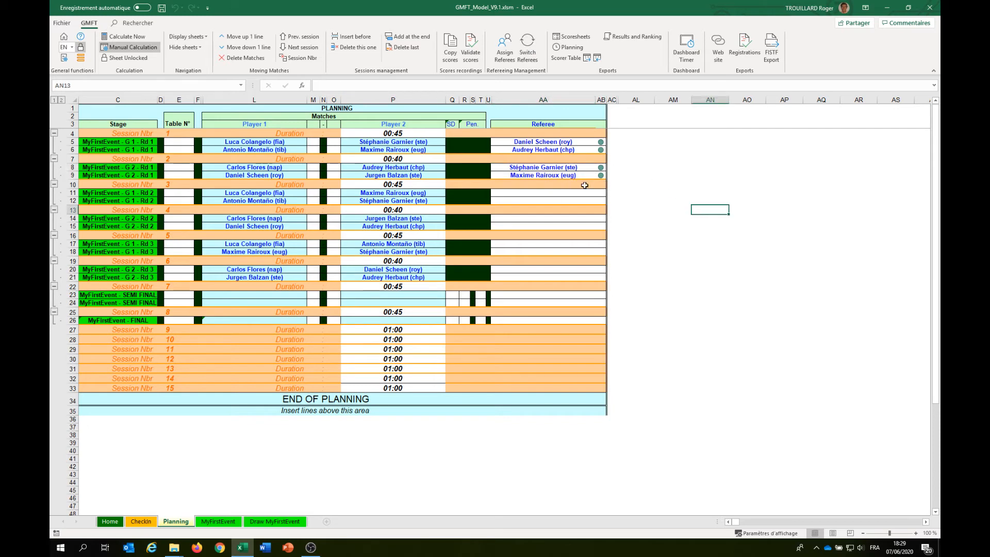
Step: Assign referees automatically to the whole of session 3, keeping the preset category exclusions
click(558, 193)
click(507, 50)
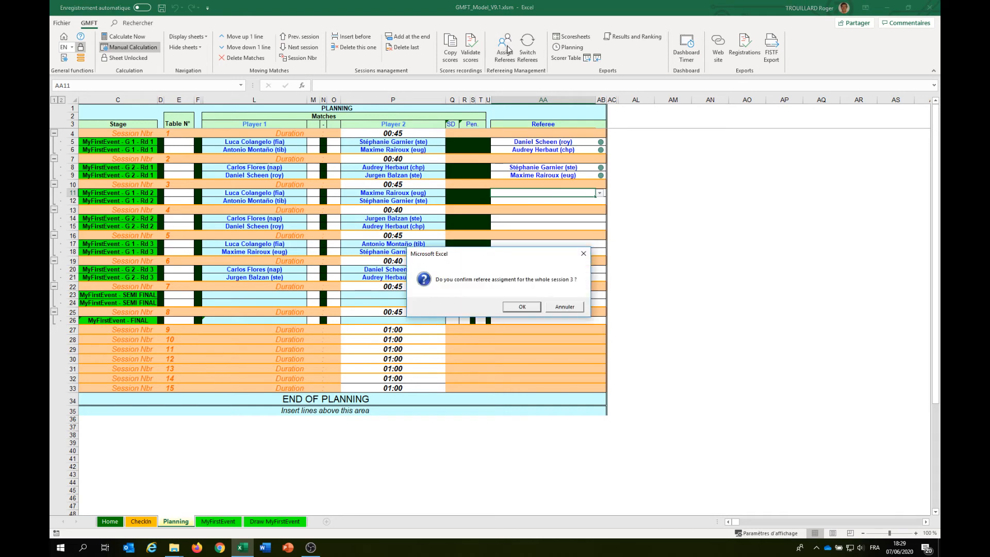
click(522, 307)
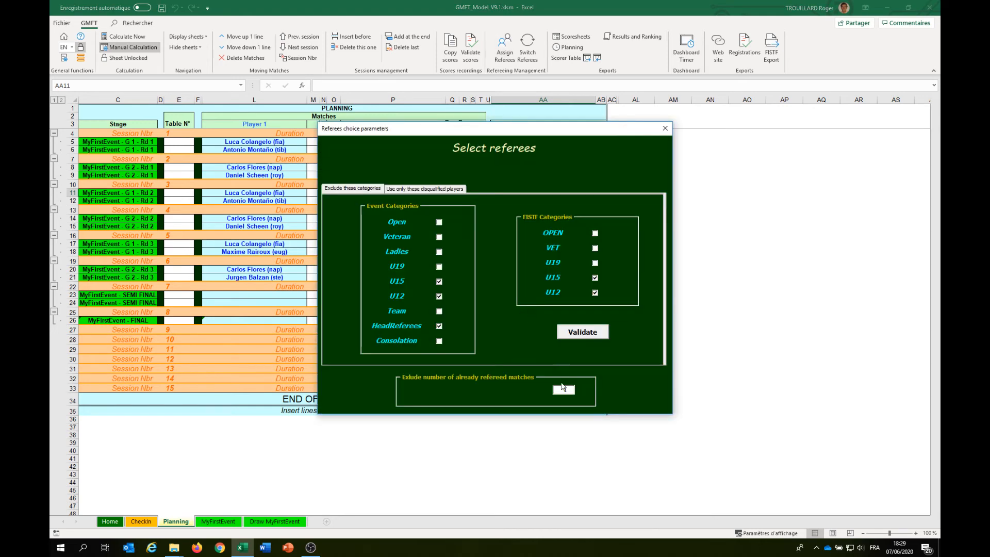
click(588, 332)
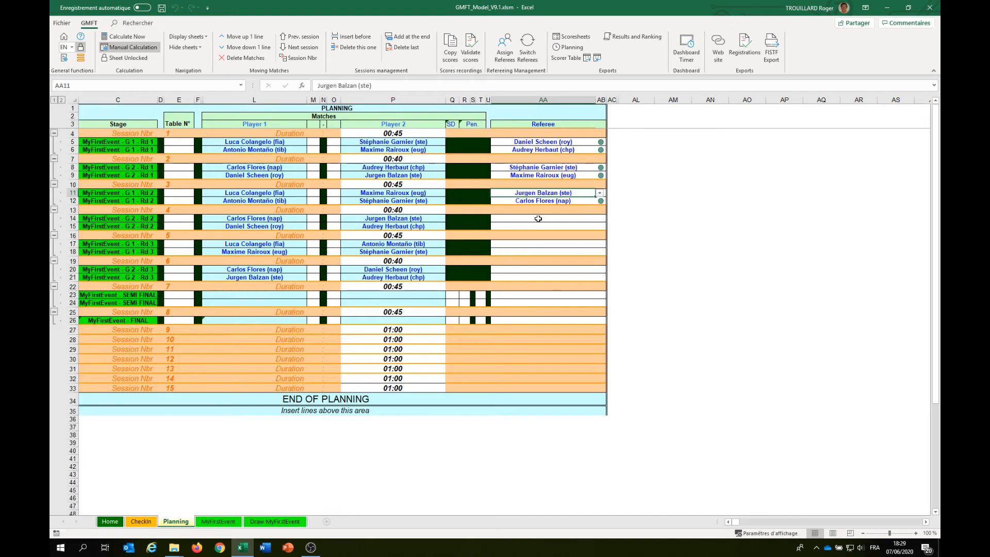
Step: Assign referees automatically to the whole of session 4, keeping the preset category exclusions and the already-refereed match limit of 1
click(538, 218)
click(508, 52)
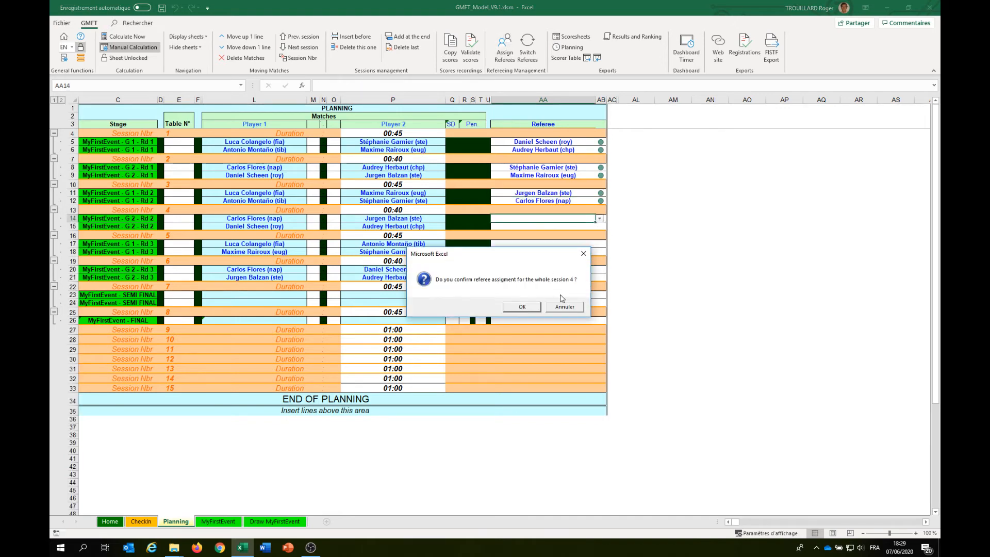
click(523, 309)
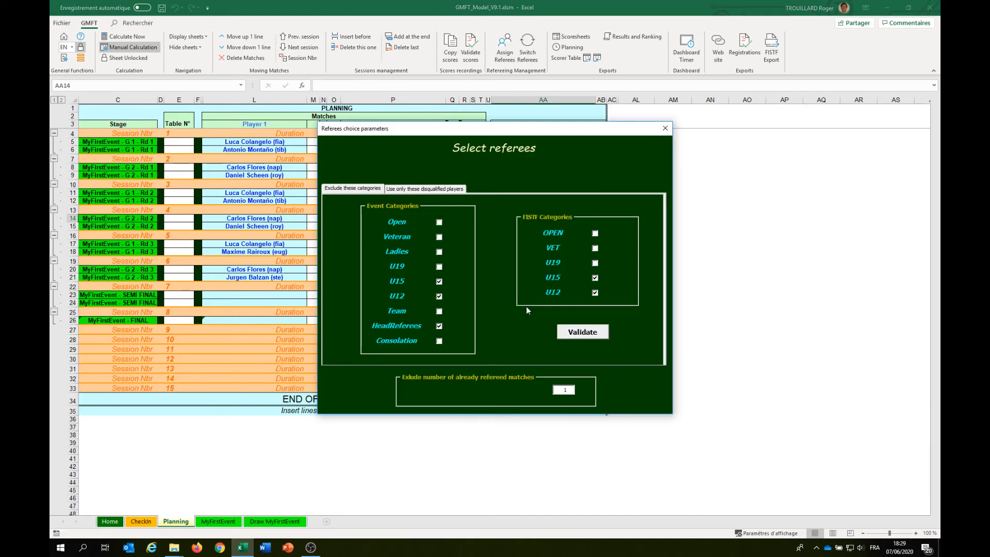
click(582, 335)
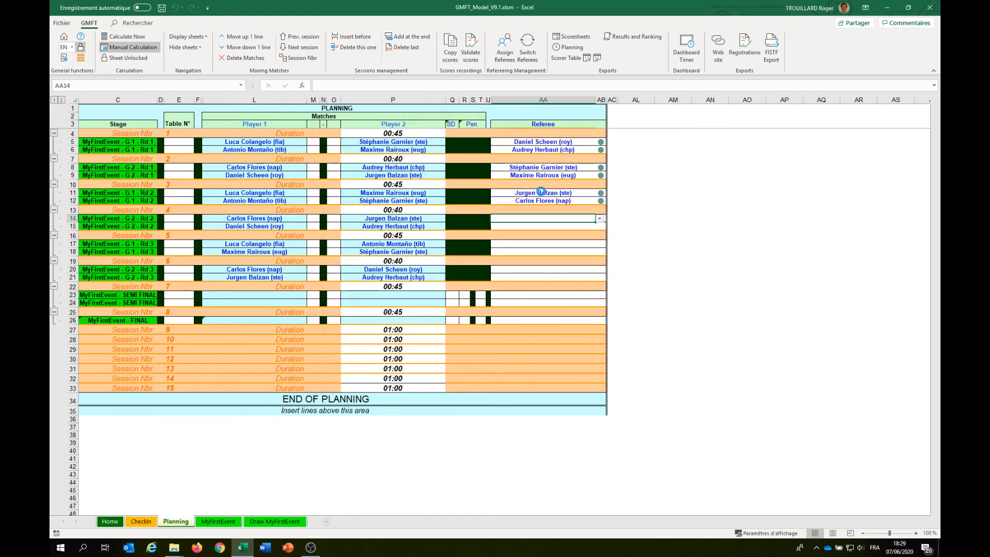
Step: Try to assign referees automatically to the whole of session 5 with the preset exclusions
click(556, 244)
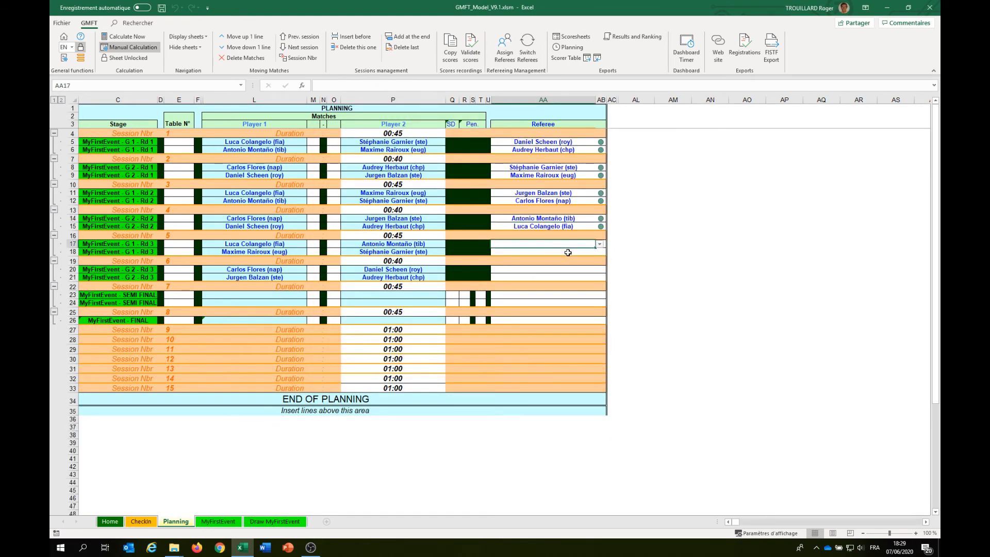
click(505, 48)
click(521, 307)
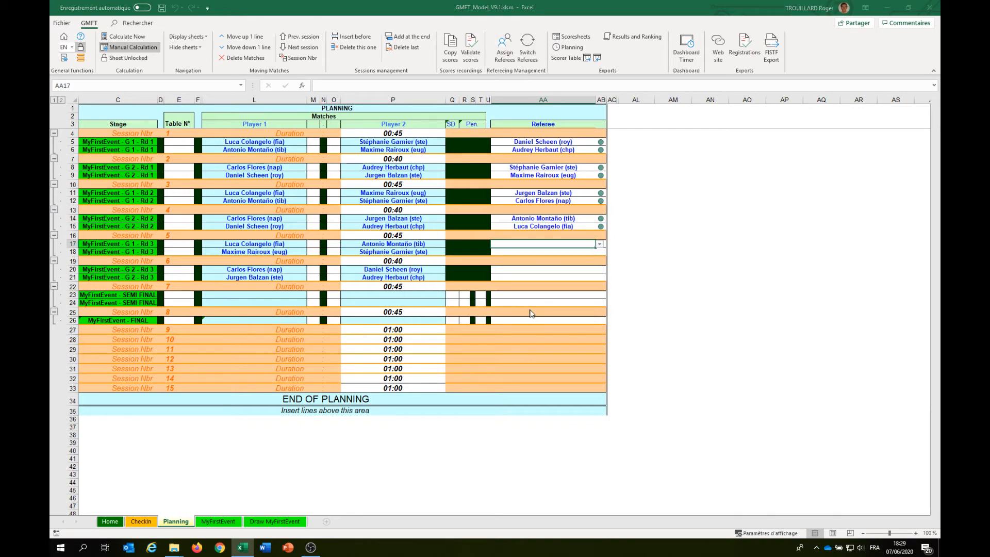
click(582, 330)
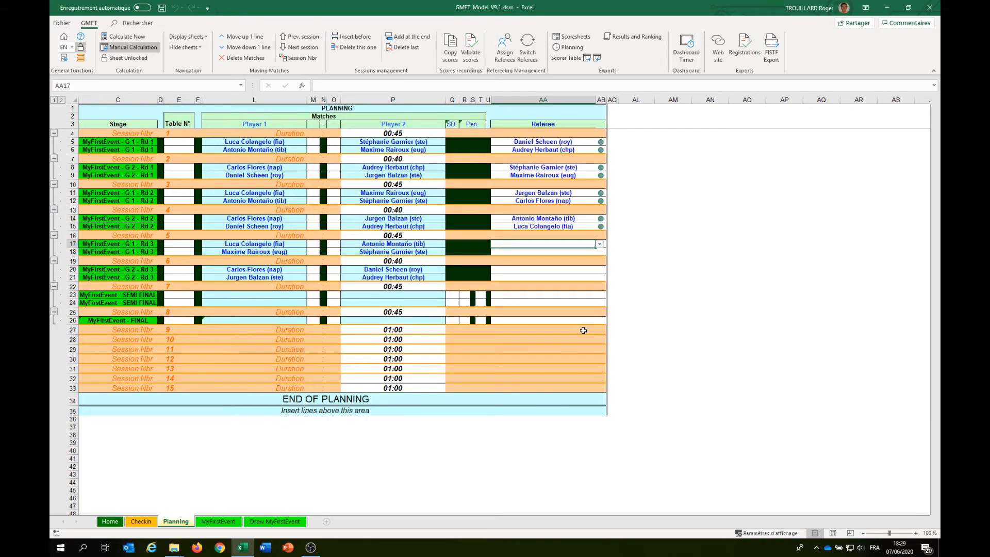
Step: Assign referees automatically to the whole of session 5, setting the excluded number of already refereed matches to 2
click(552, 252)
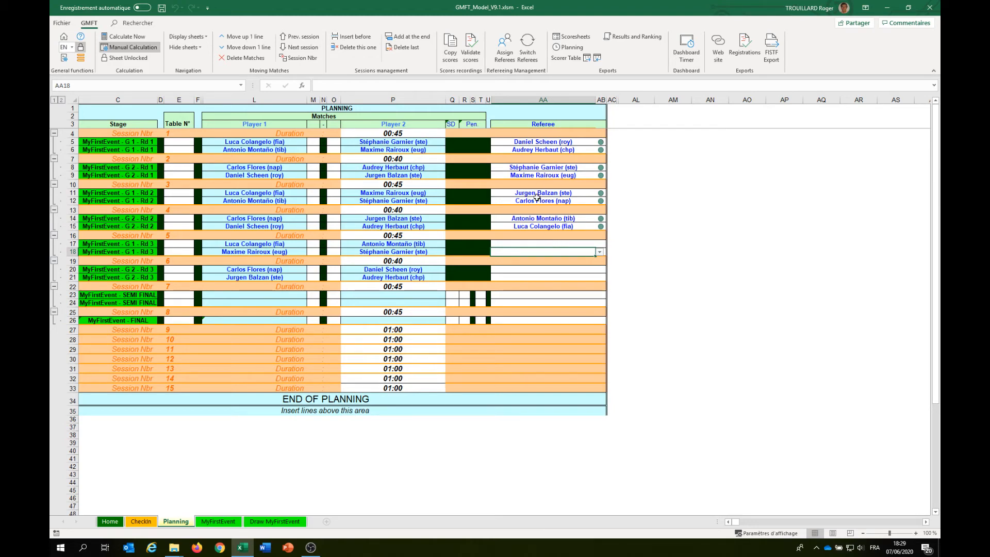
click(508, 52)
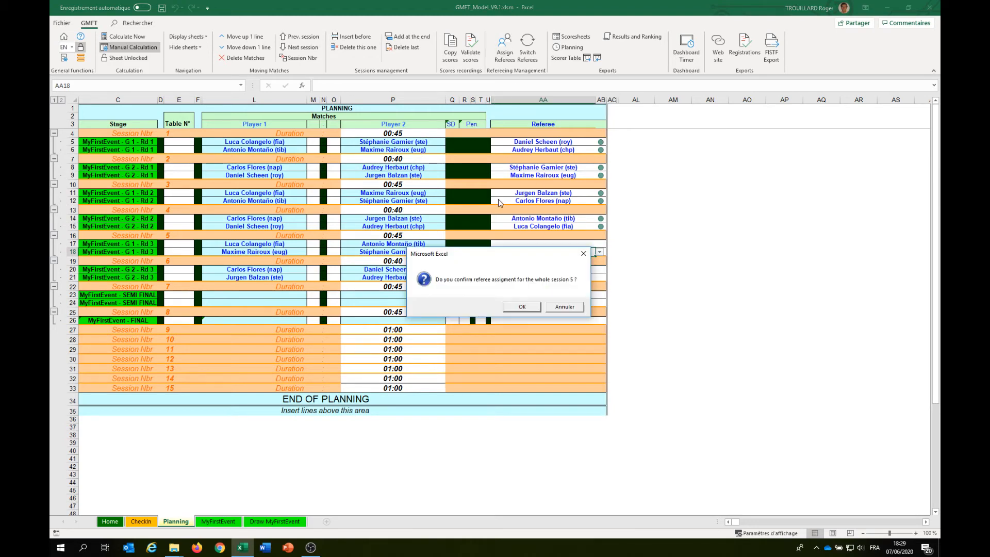
click(522, 308)
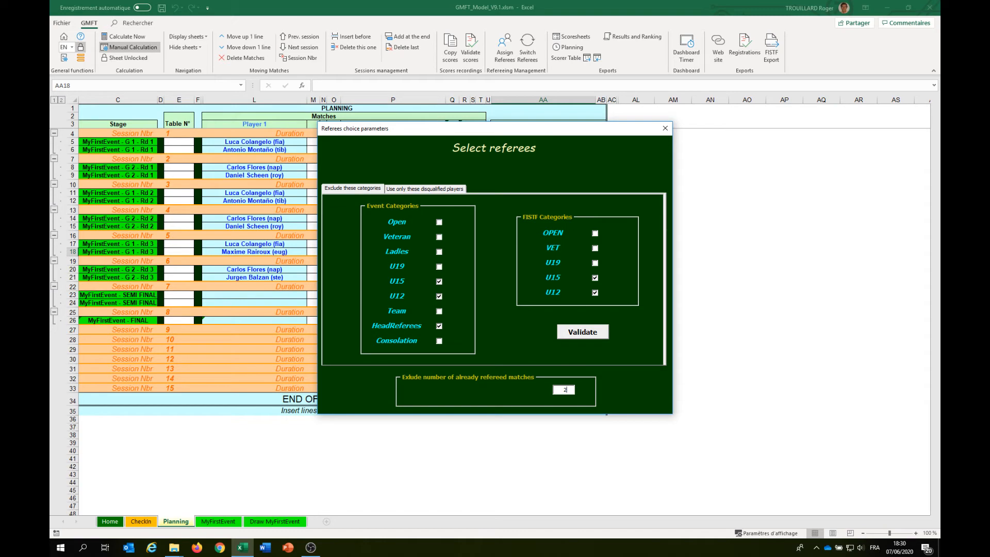
click(582, 332)
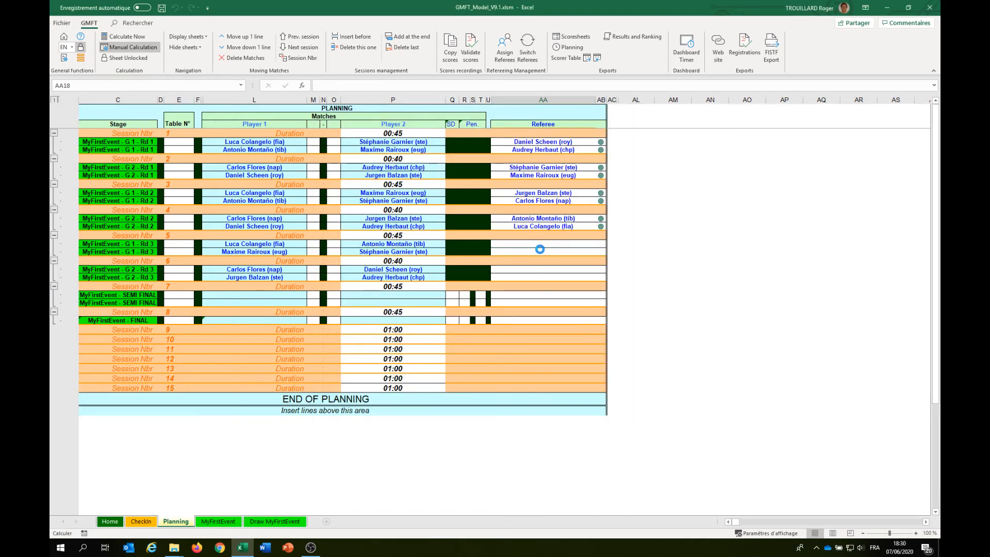
Step: Assign referees automatically to the whole of session 6, keeping the already-refereed match limit of 2 and the preset exclusions
click(560, 270)
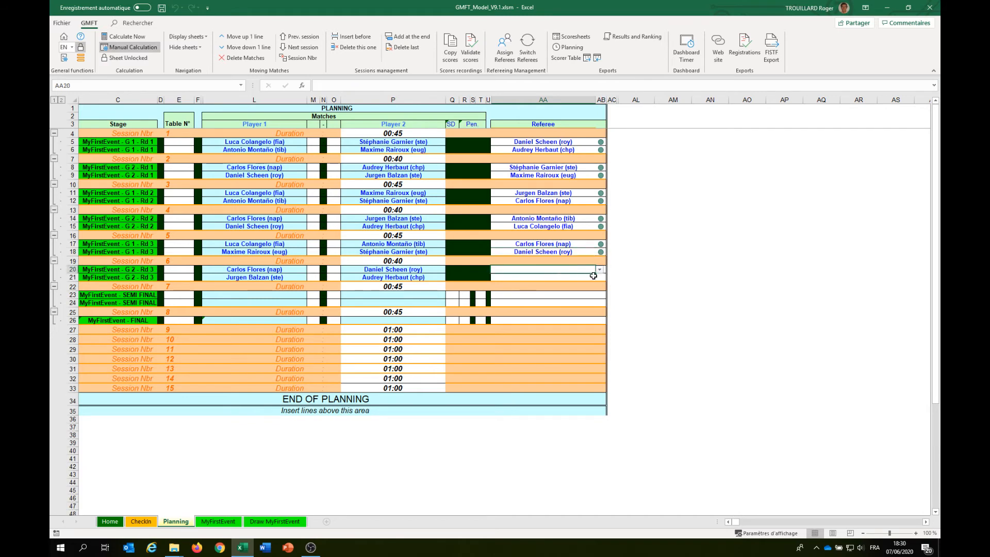
click(504, 46)
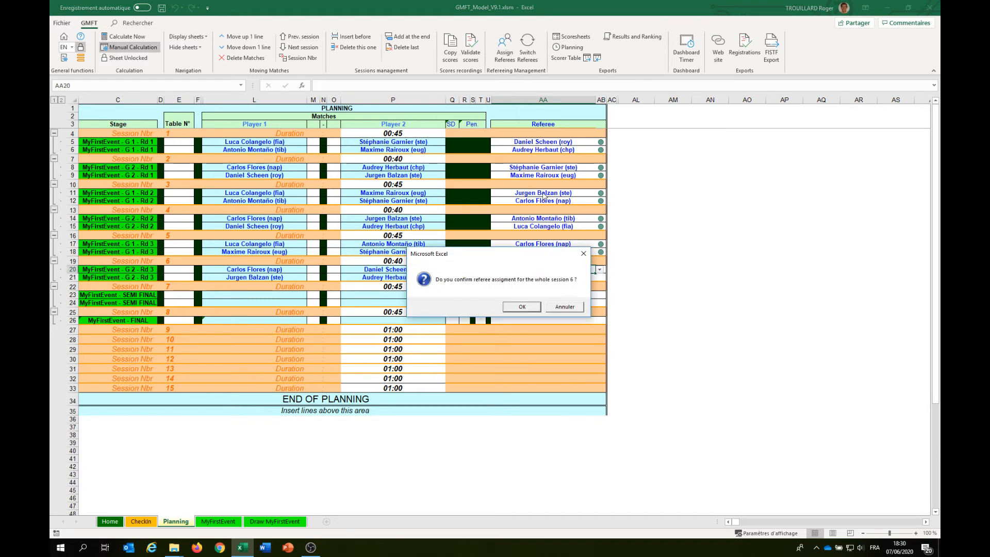
click(525, 308)
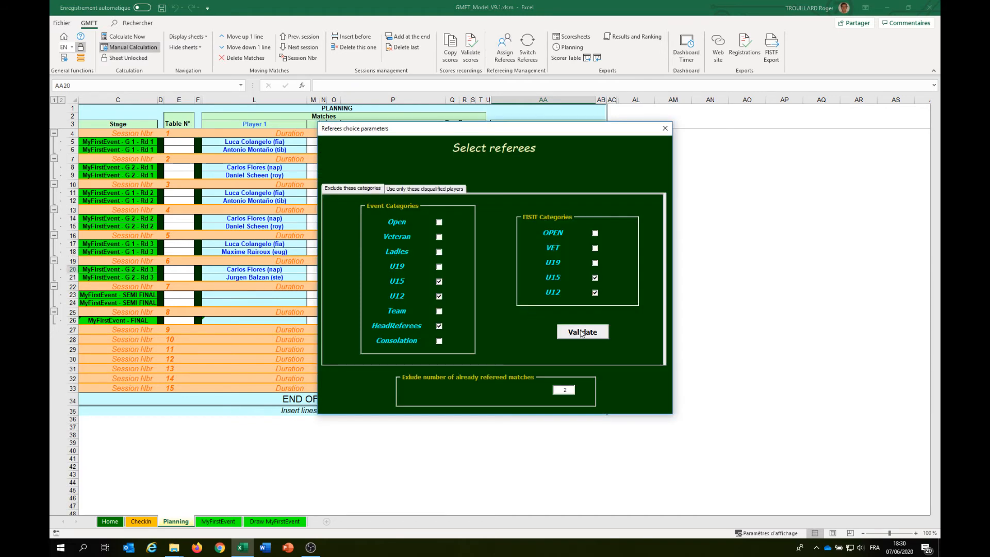
click(583, 334)
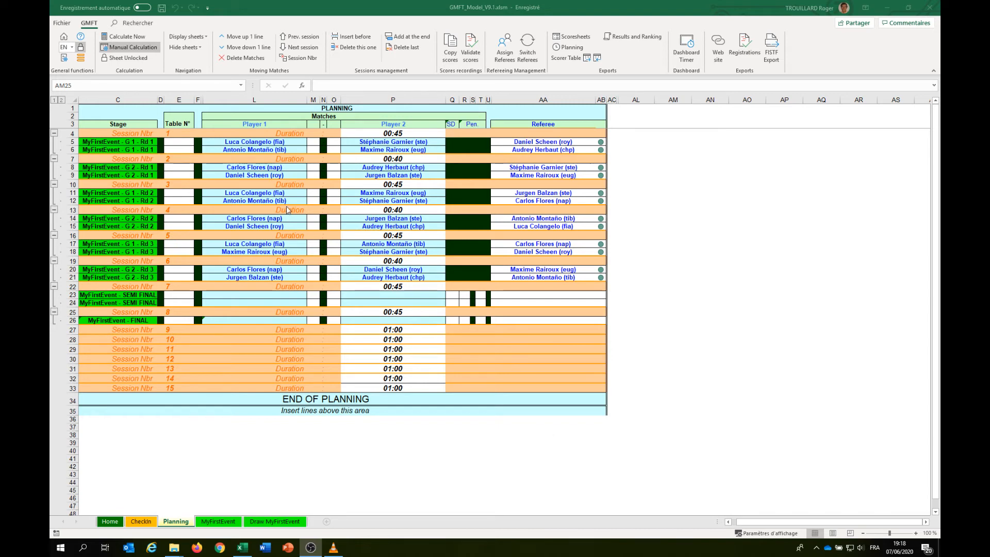
Step: Save a copy of the macro-enabled workbook in the same folder under the name MyFirstEvent
click(65, 24)
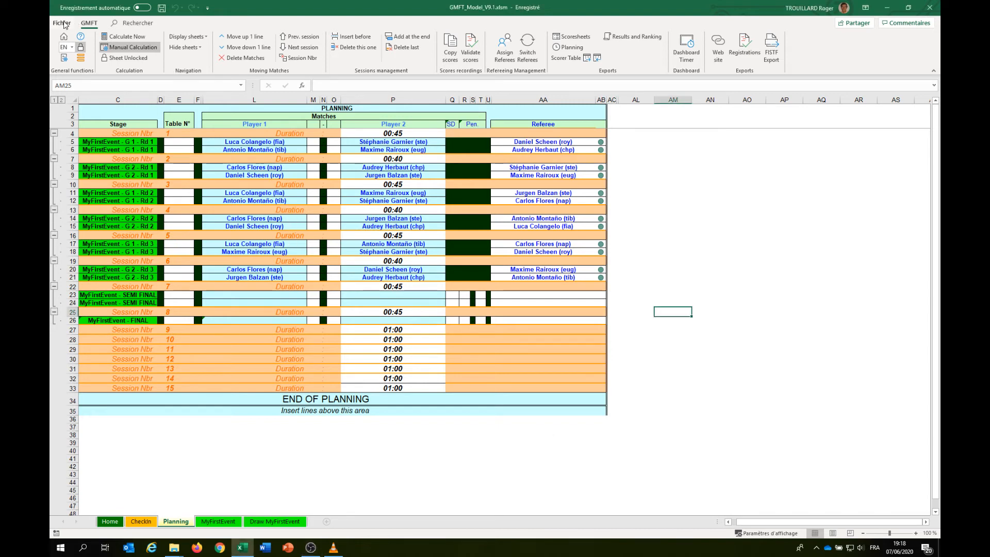
click(64, 24)
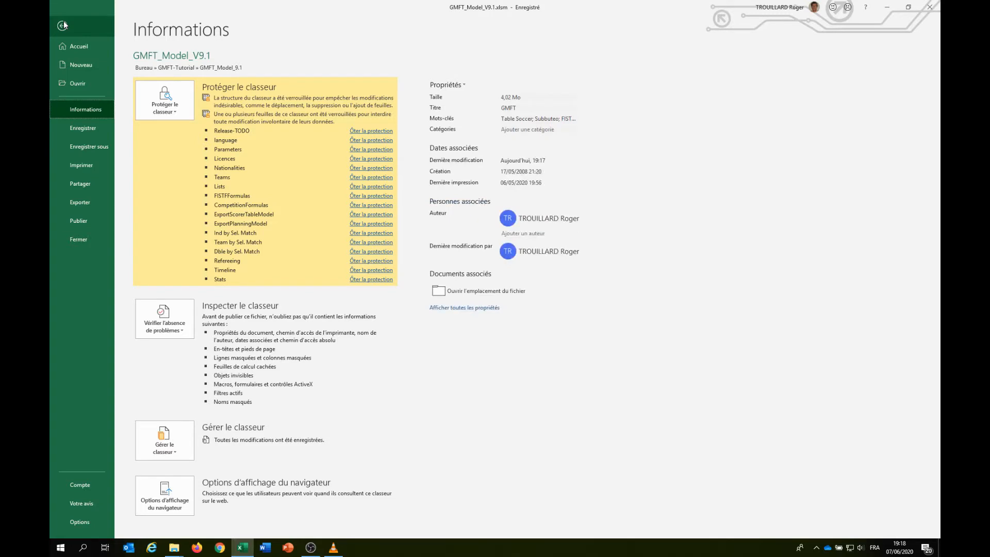
click(88, 147)
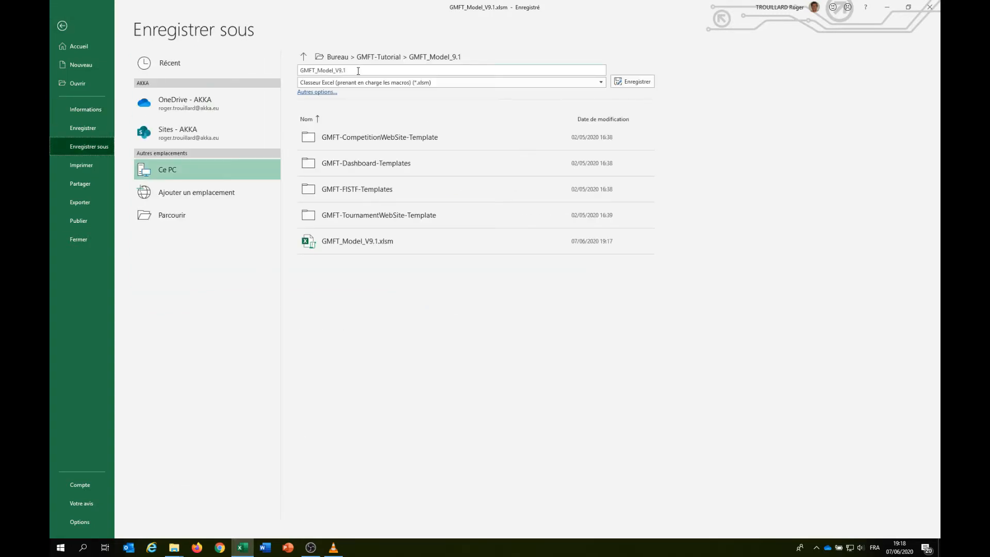
drag(358, 71, 289, 70)
text(MyFirstEvent)
click(638, 83)
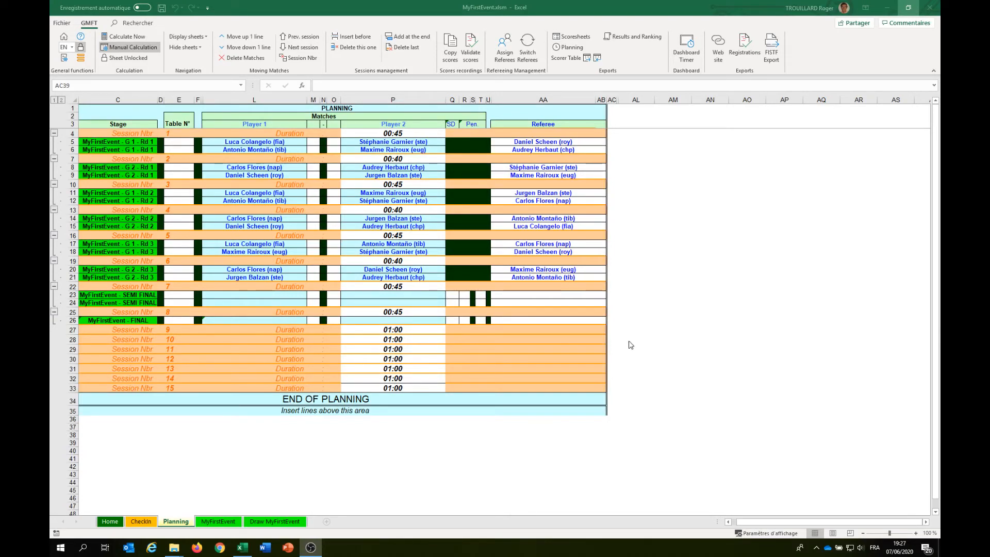
Step: Enter the session 1 scores 1-2 and 1-1 for the G 1 - Rd 1 matches and validate the scores of session 1 only
click(313, 141)
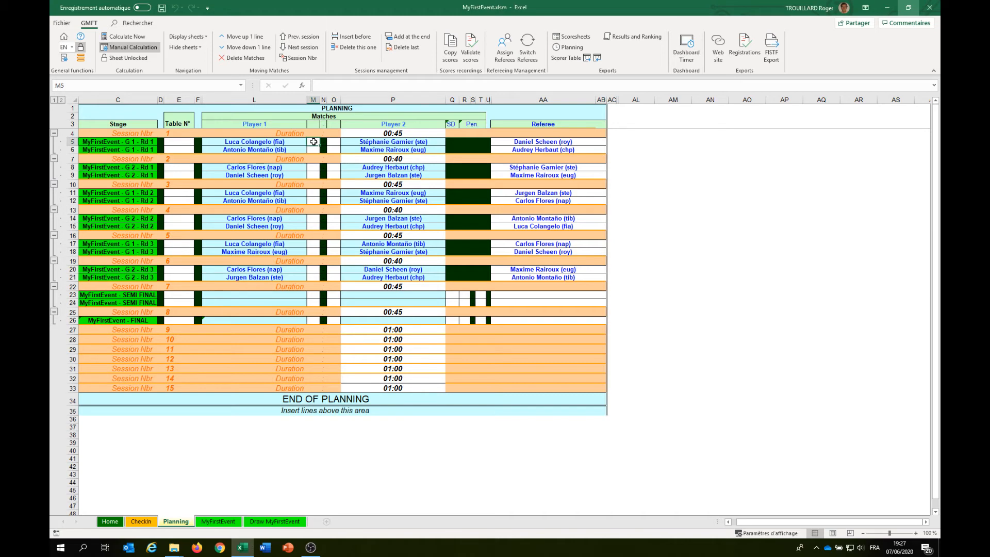
key(Right)
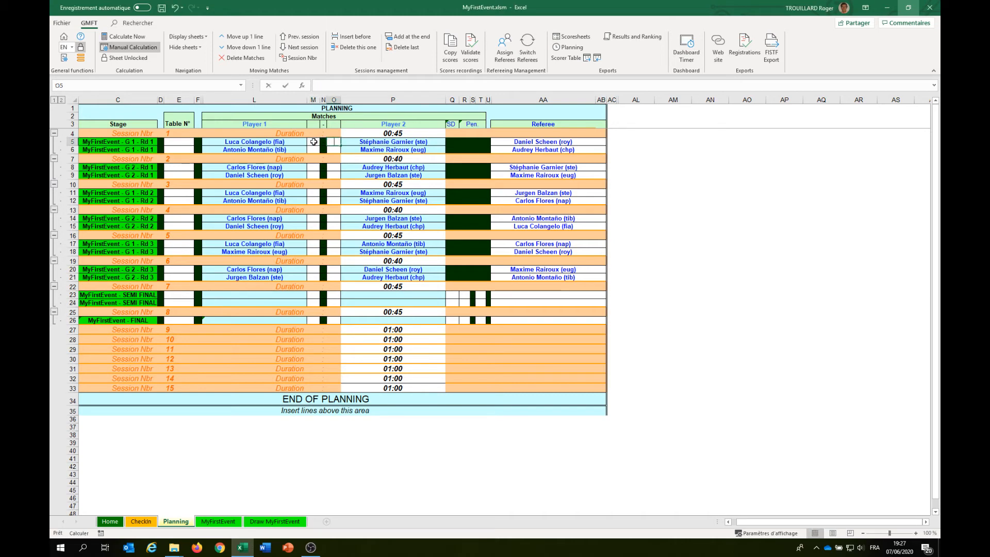
text(2)
key(Return)
key(Left)
key(Left)
text(1)
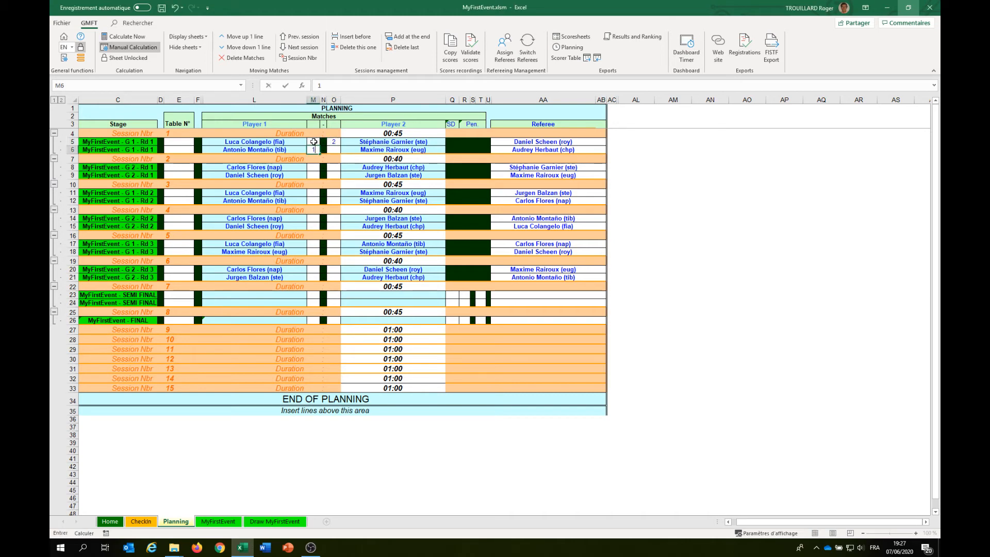
key(Right)
key(Right)
text(1)
key(Right)
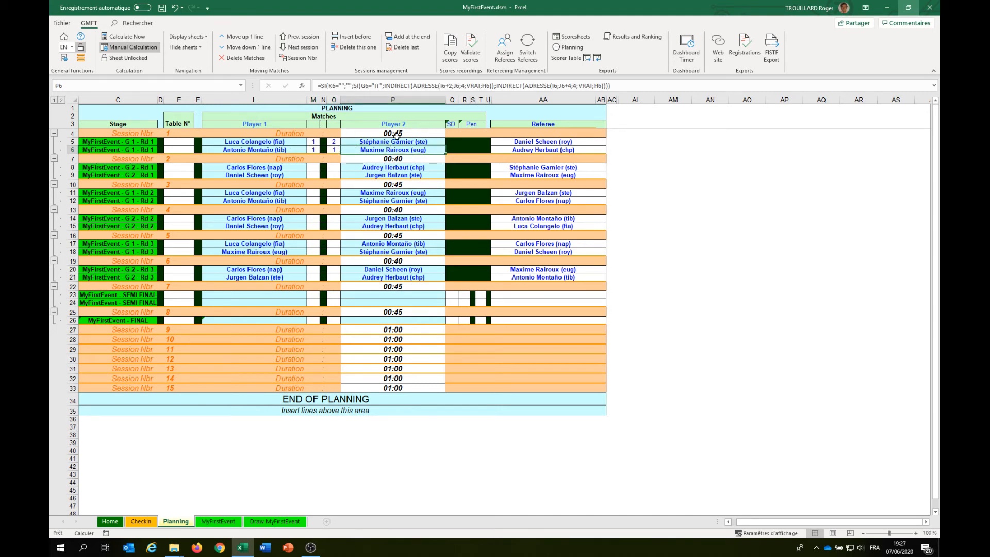
click(475, 47)
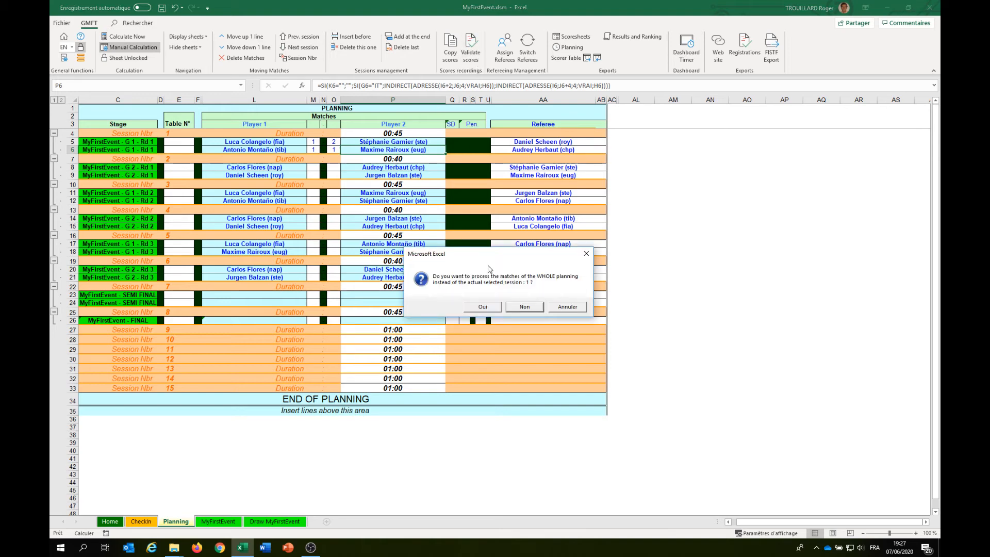
click(536, 306)
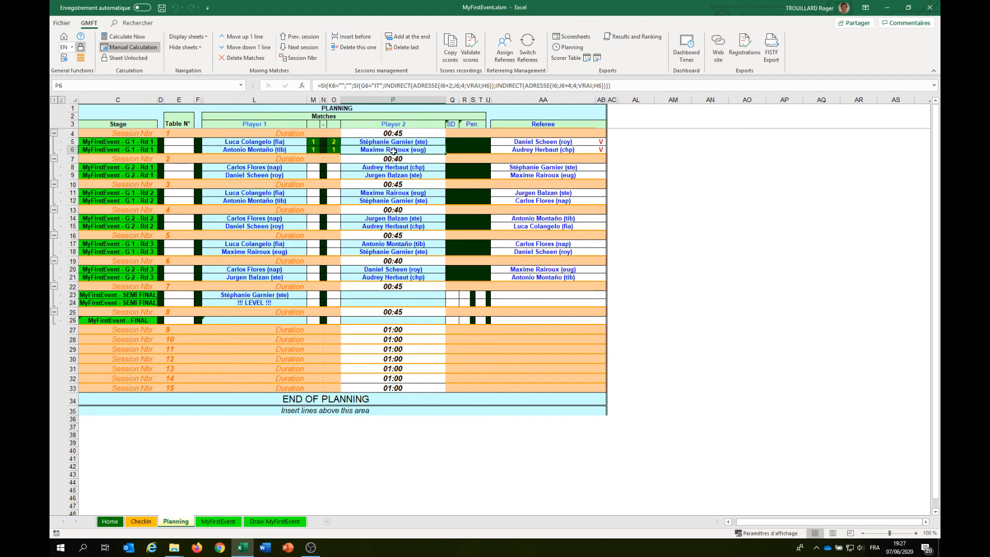
Step: Examine group G 1's results and ranking on the MyFirstEvent sheet, including the grouped time, table and referee columns
click(219, 522)
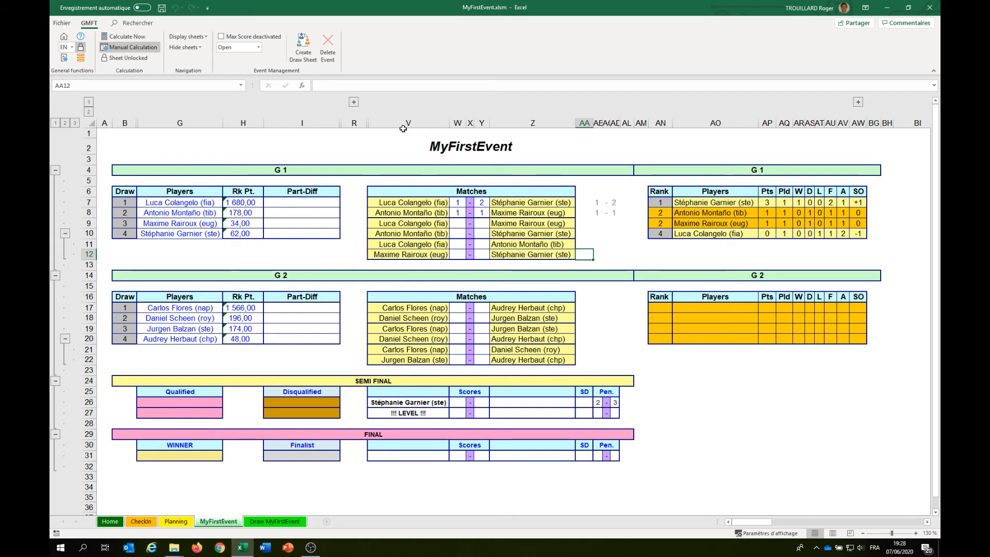
click(353, 103)
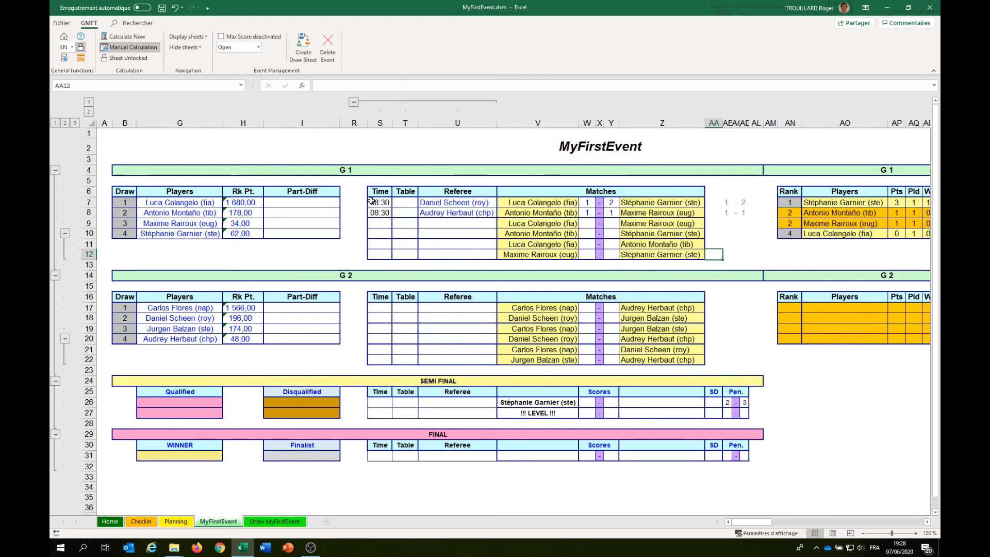
click(354, 103)
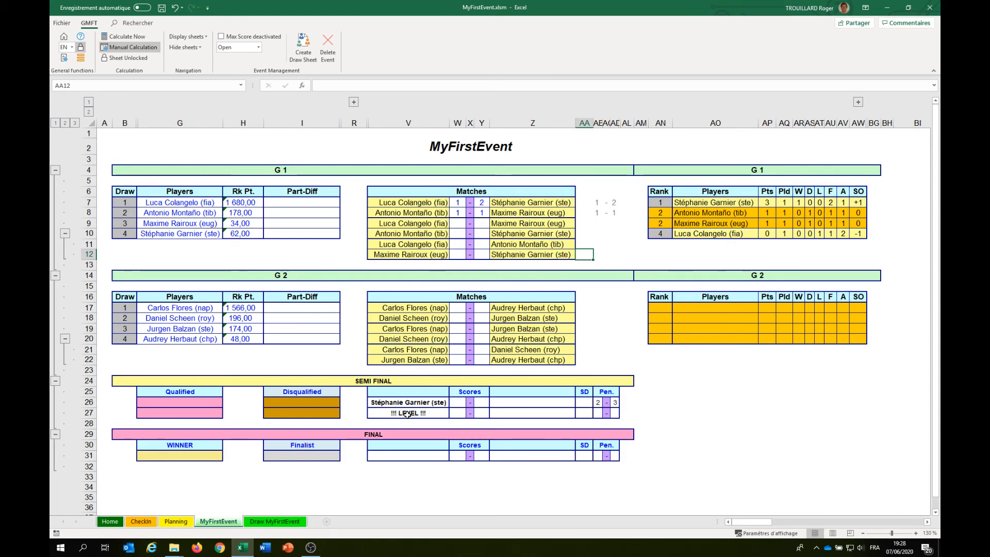
Step: Enter the Player 1 scores for sessions 2 to 6 in the planning: 1, 2, 3, 4, 5, 6, 7, 8, 9 and 8
click(175, 521)
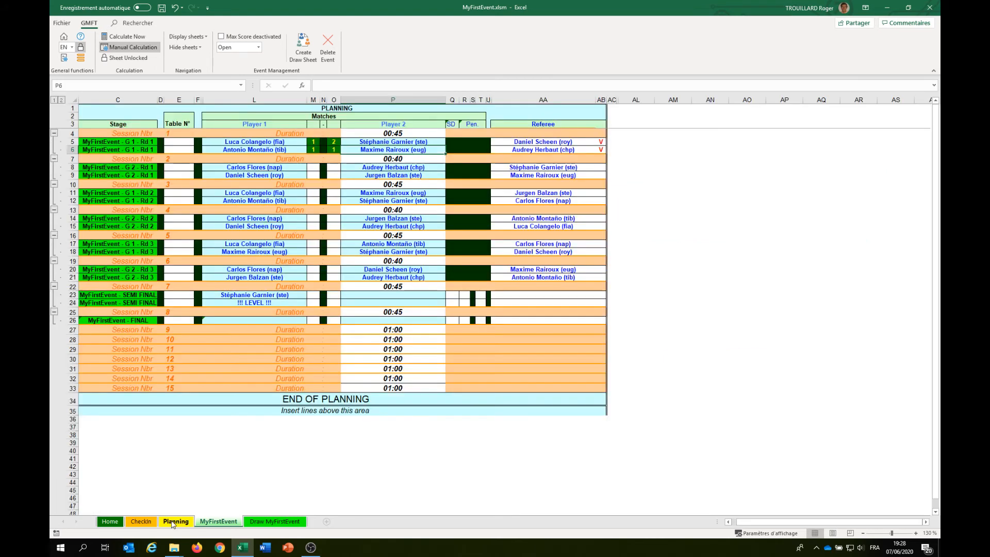
click(313, 166)
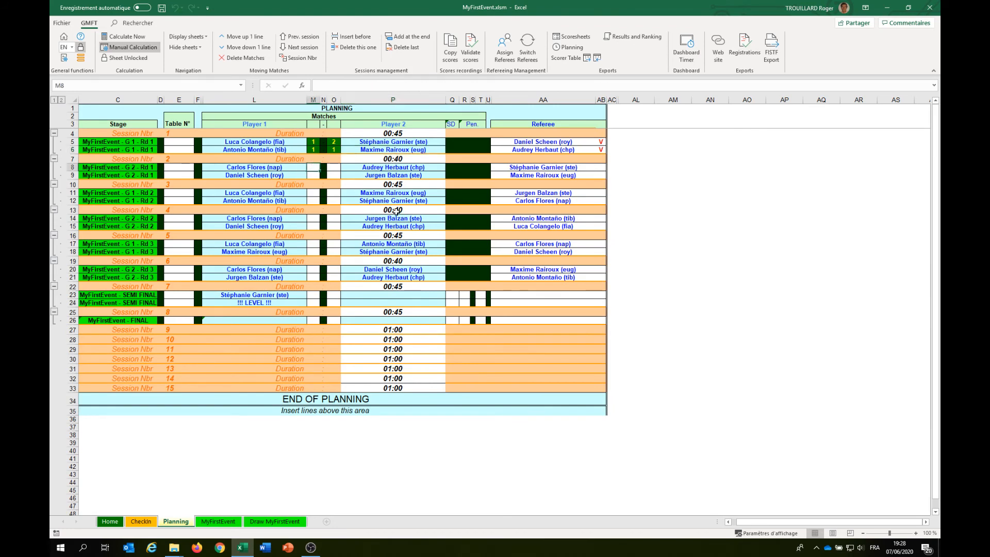
text(1)
key(Return)
text(2)
key(Return)
key(Return)
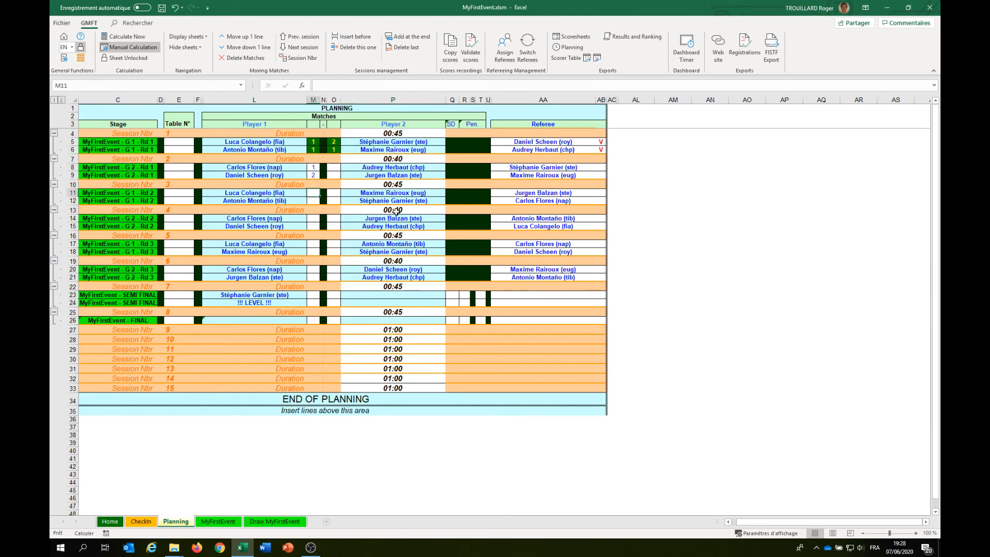
text(3)
key(Return)
text(4)
key(Return)
key(Return)
text(5)
key(Return)
text(6)
key(Return)
key(Return)
text(7)
key(Return)
text(8)
key(Return)
key(Return)
text(9)
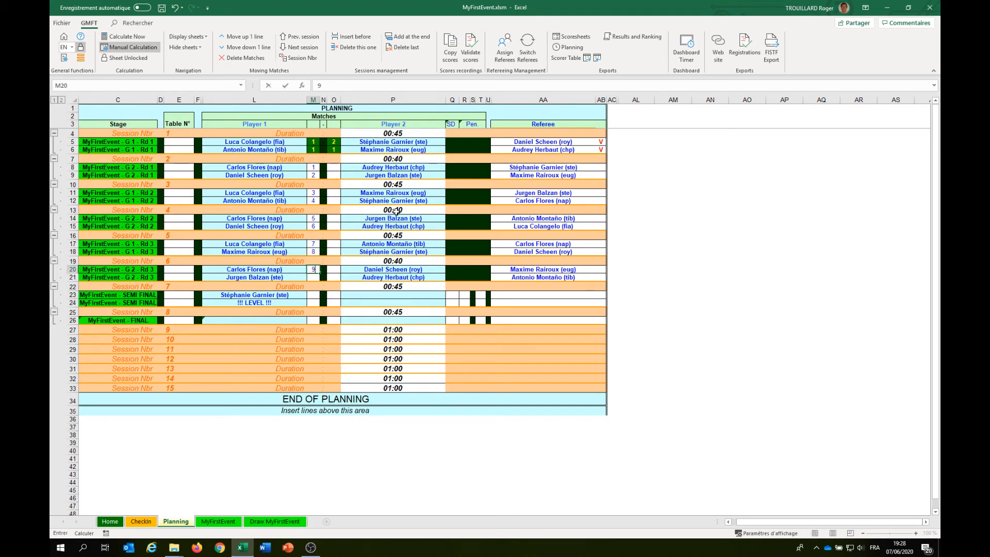
key(Return)
text(8)
Step: Enter Player 2 scores 8, 9, 8, 7, 6, 5, 4, 3, 2 and 1 for sessions 2 to 6 and validate the whole planning's scores
key(Tab)
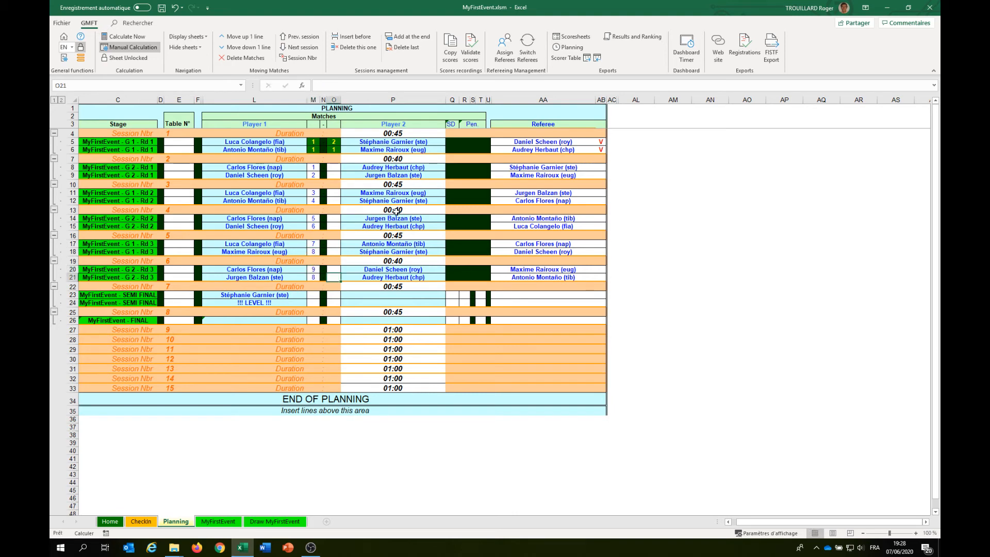
text(1)
key(Up)
text(2)
key(Up)
key(Up)
text(3)
key(Up)
text(4)
key(Up)
key(Up)
text(5)
key(Up)
text(6)
key(Up)
key(Up)
text(7)
key(Up)
text(8)
key(Up)
key(Up)
key(Up)
text(8)
key(Return)
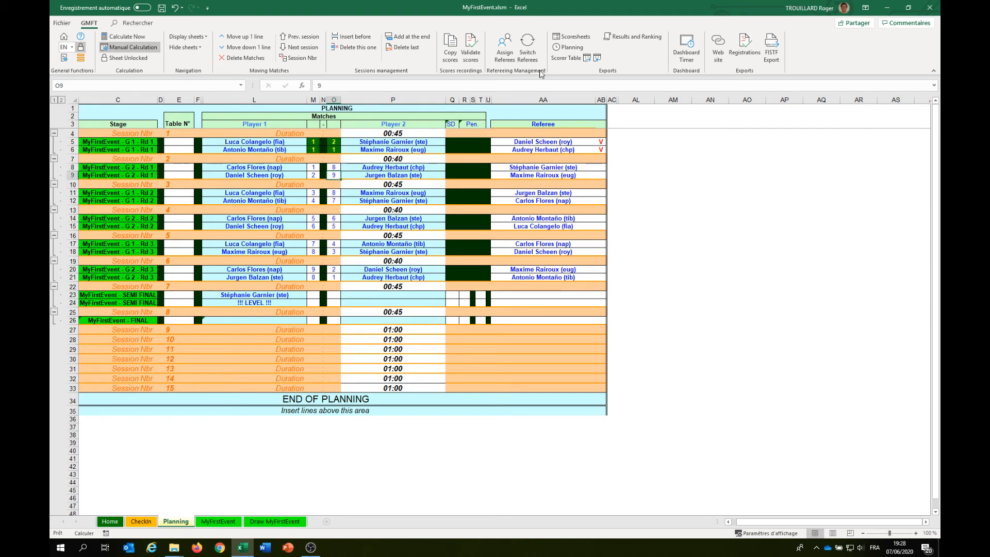
click(471, 45)
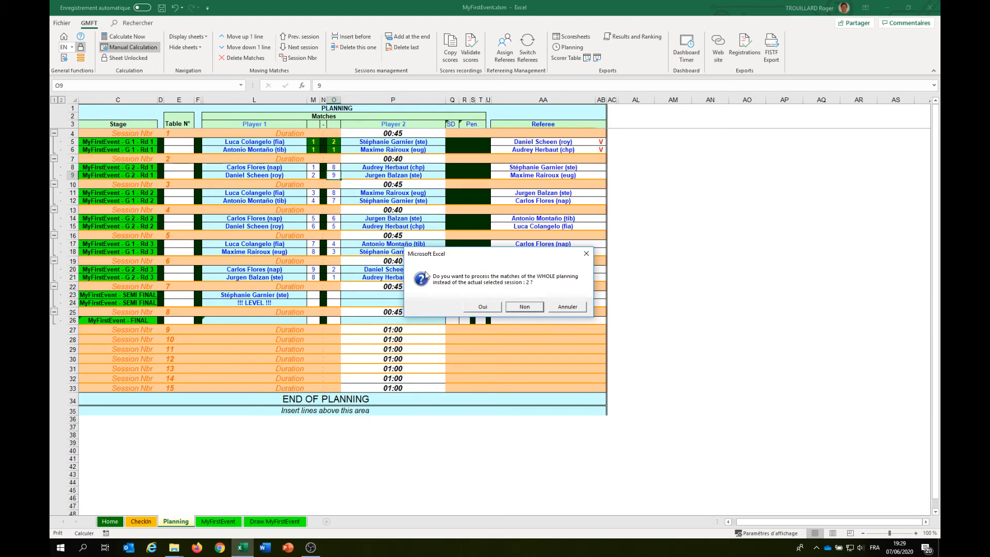
click(482, 308)
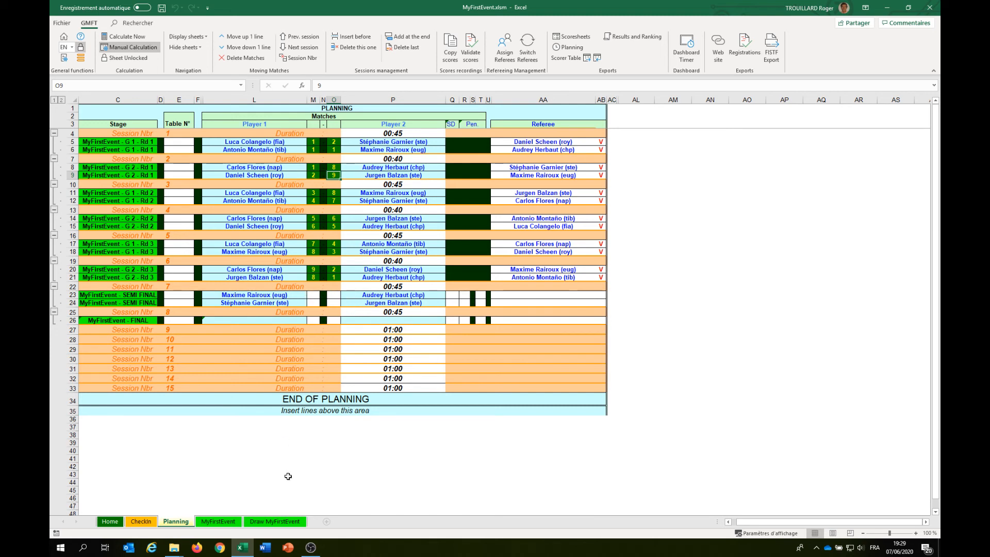
Step: Check the semi-final pairings on the MyFirstEvent sheet and enter the session 7 semi-final scores 1-1 and 1-0 in the planning
click(218, 522)
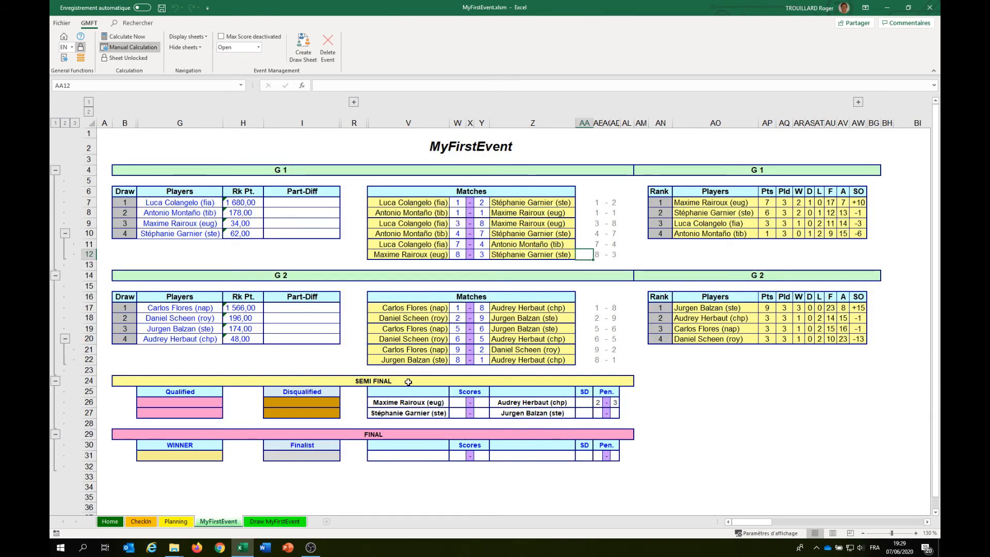
click(180, 522)
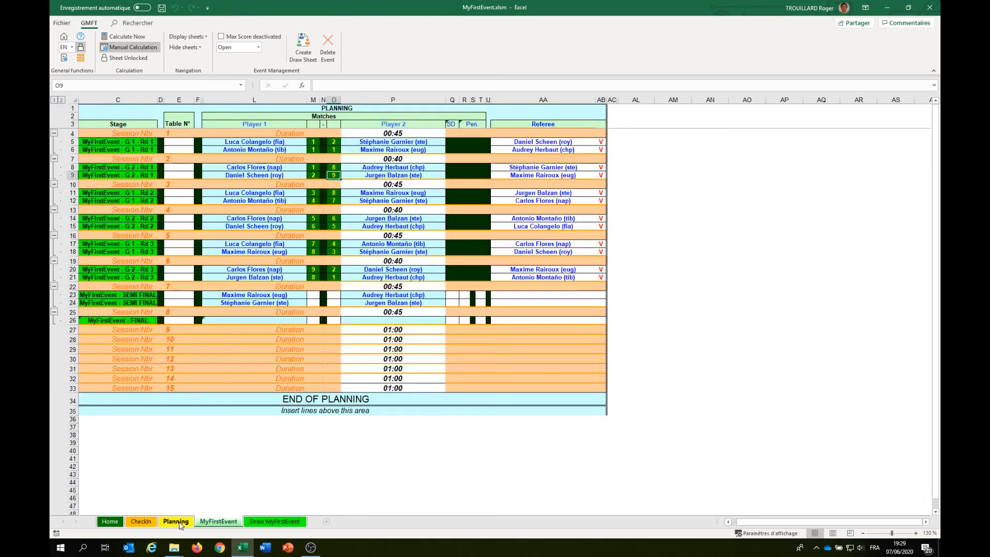
click(313, 295)
text(1)
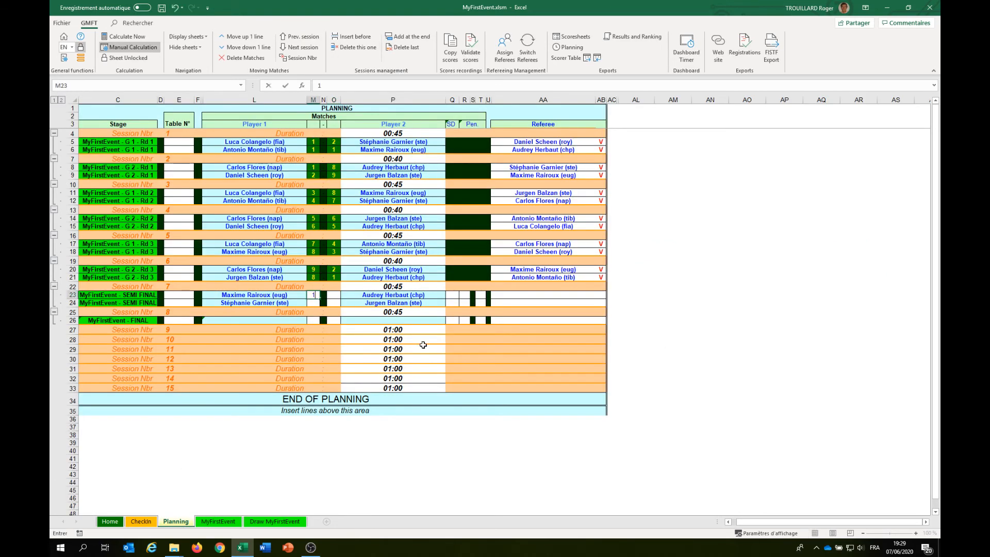
key(Tab)
key(Tab)
text(1)
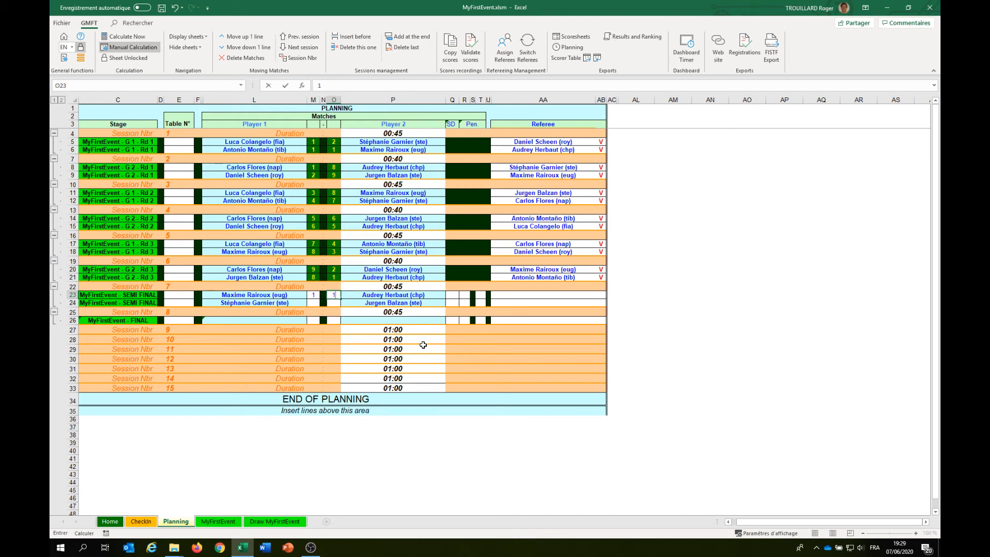
key(Return)
text(1)
key(Tab)
key(Tab)
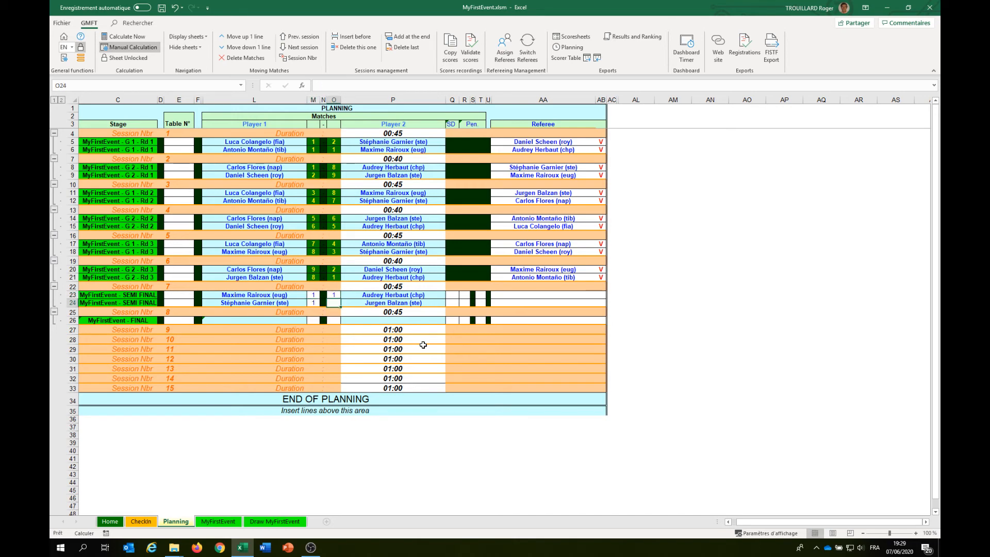
text(0)
key(Tab)
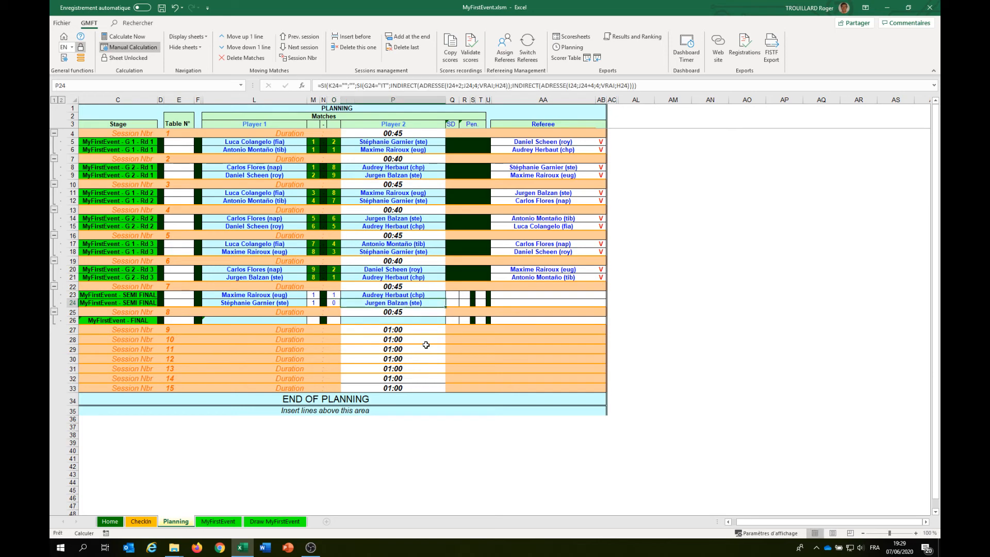
Step: Validate the scores of session 7 only, and reopen that session's matches by copying its scores back
click(471, 47)
click(524, 307)
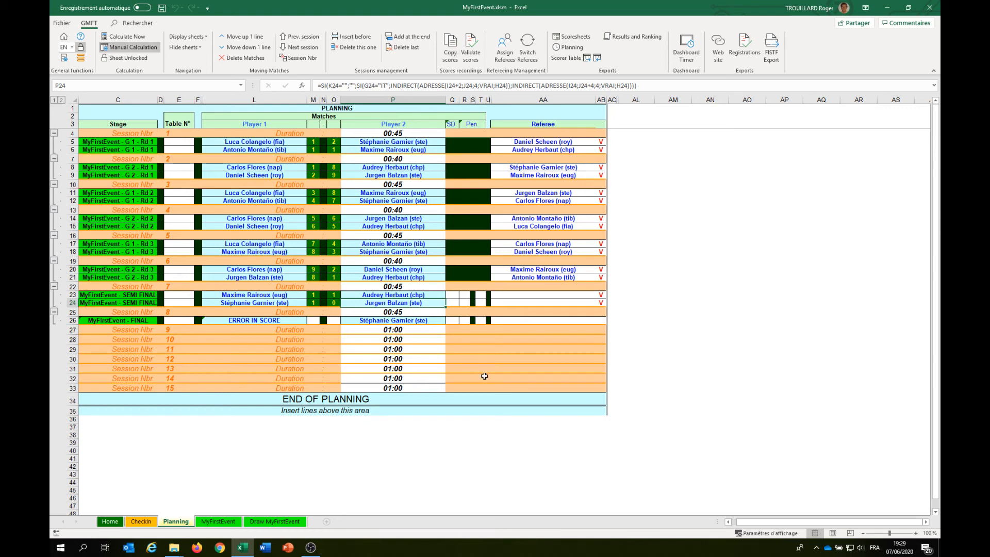
click(450, 45)
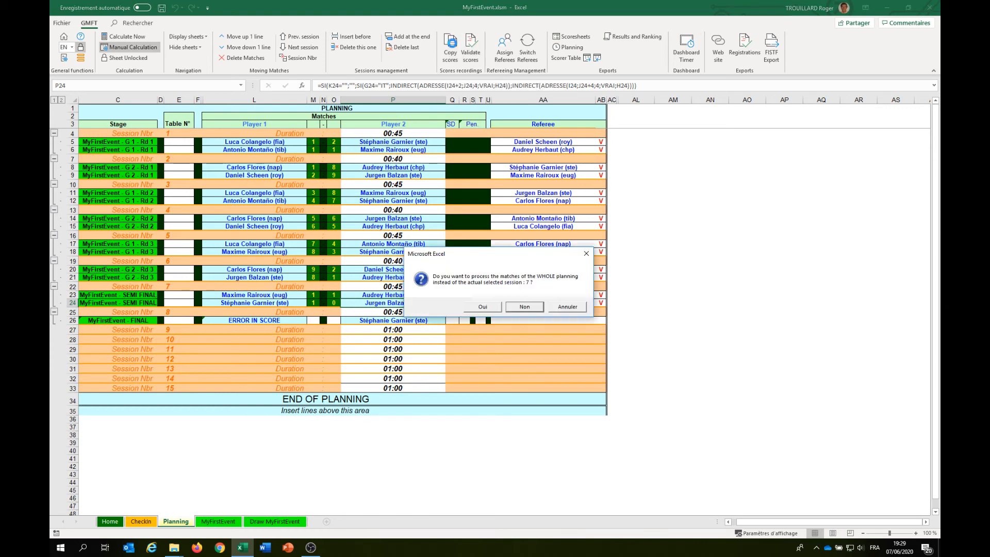
click(535, 307)
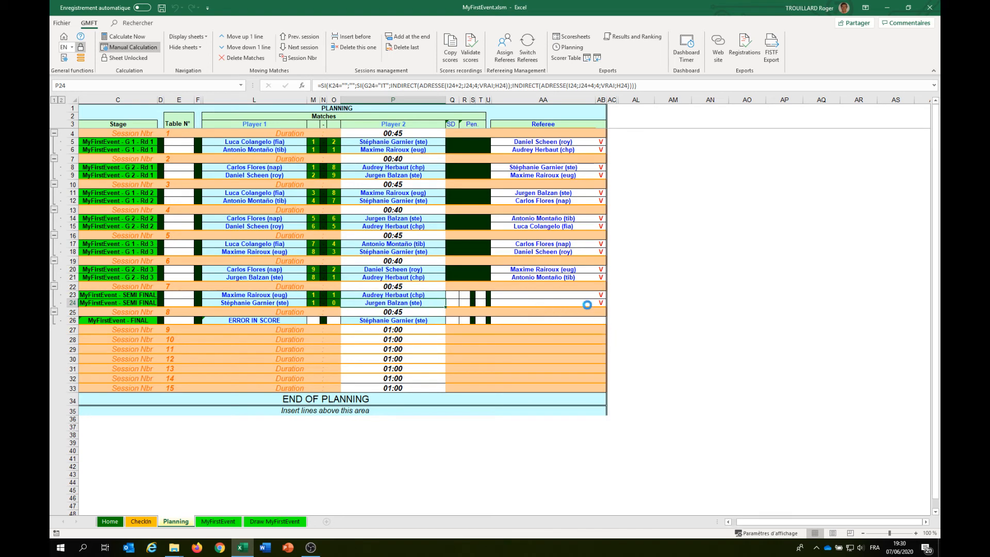
Step: Assign referees to the whole of session 7 with the exclusion number of already refereed matches set to 2
click(504, 294)
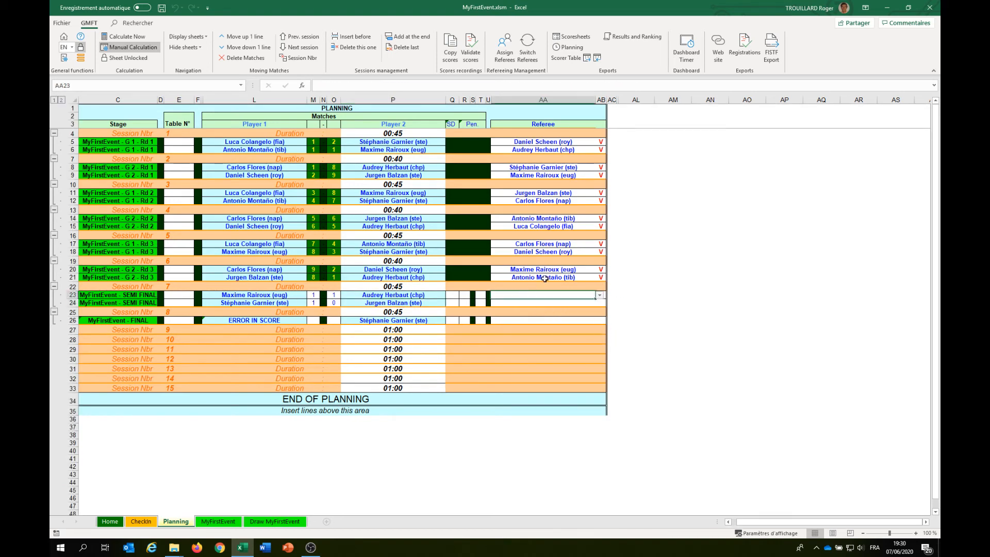
click(504, 44)
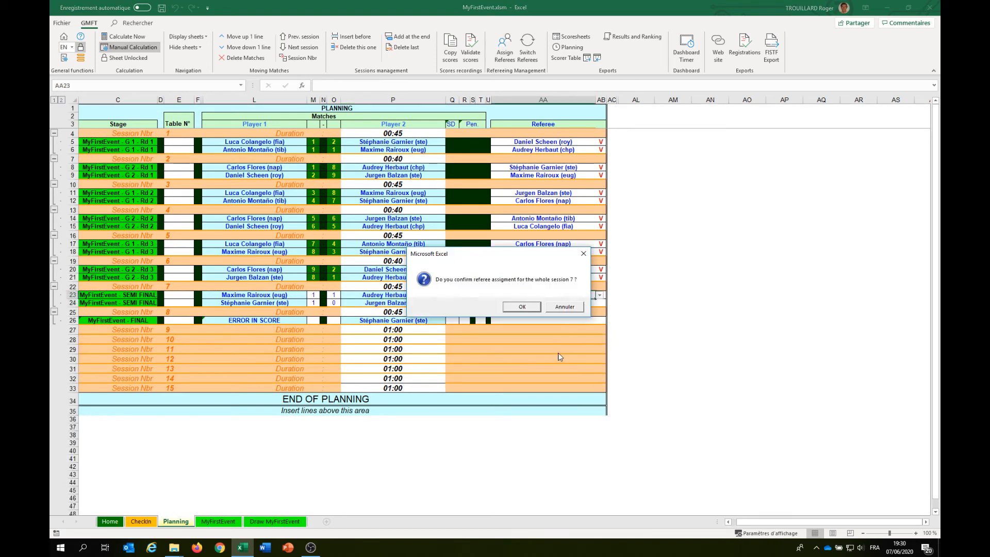
click(519, 307)
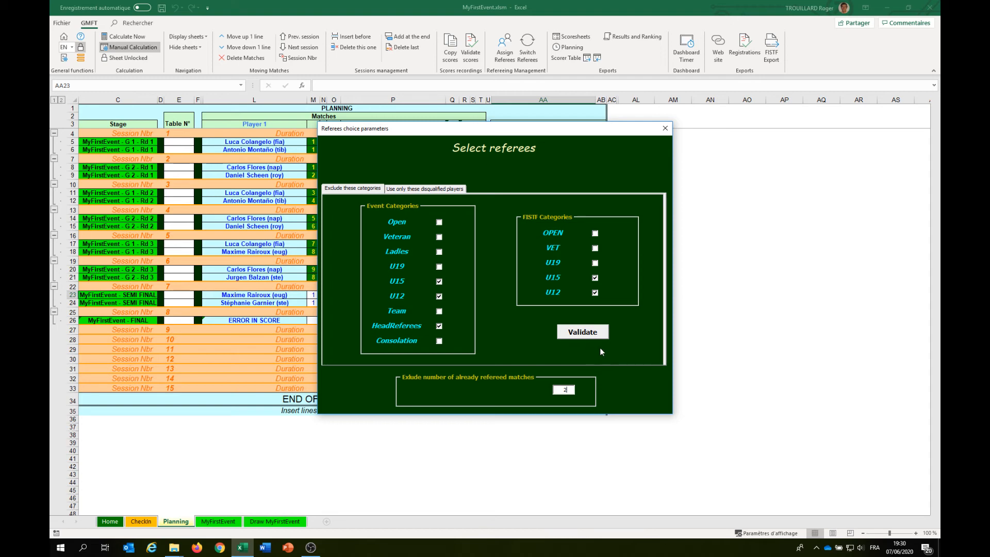
click(581, 332)
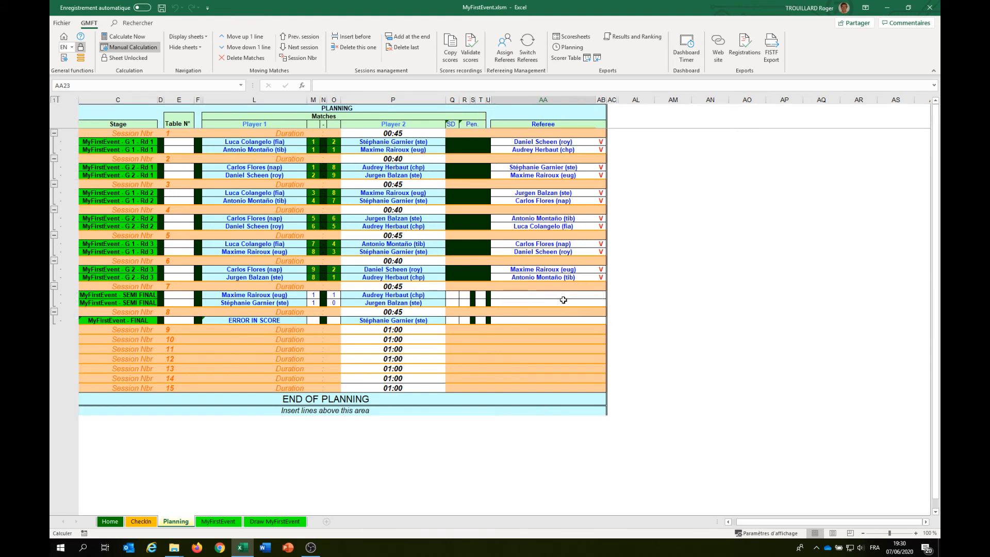
Step: Reassign the referees for the whole of session 7 with the exclusion number of already refereed matches set to 3
click(532, 304)
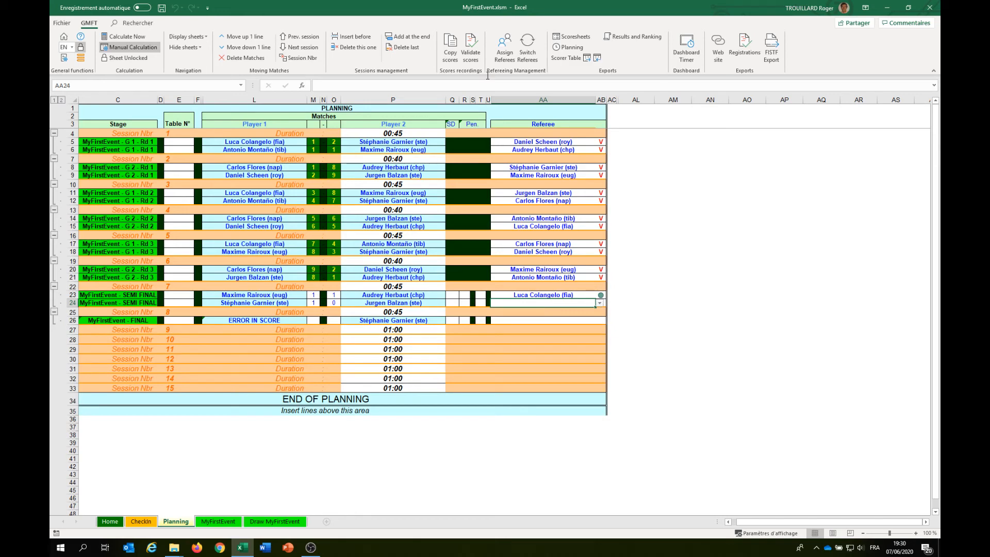
click(505, 48)
click(535, 312)
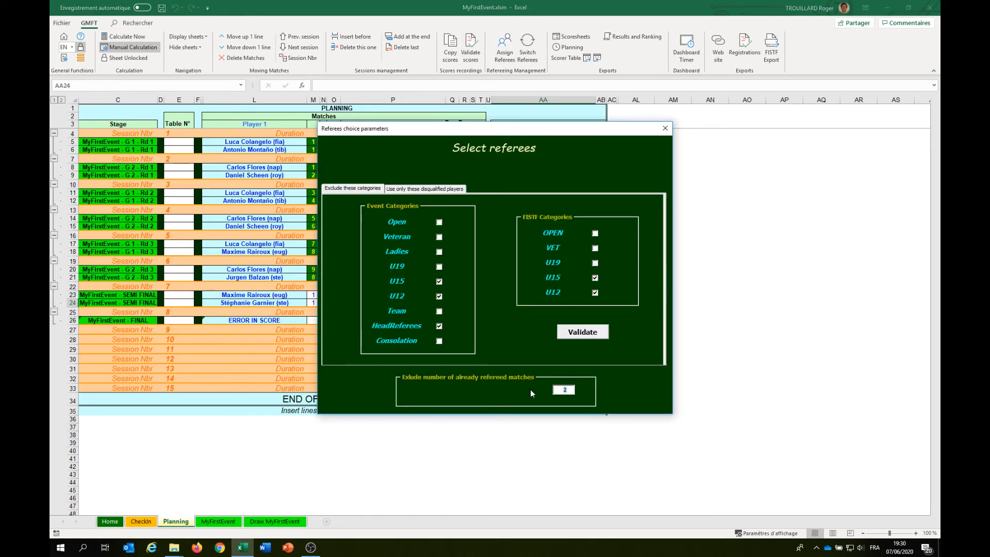
text(3)
click(576, 332)
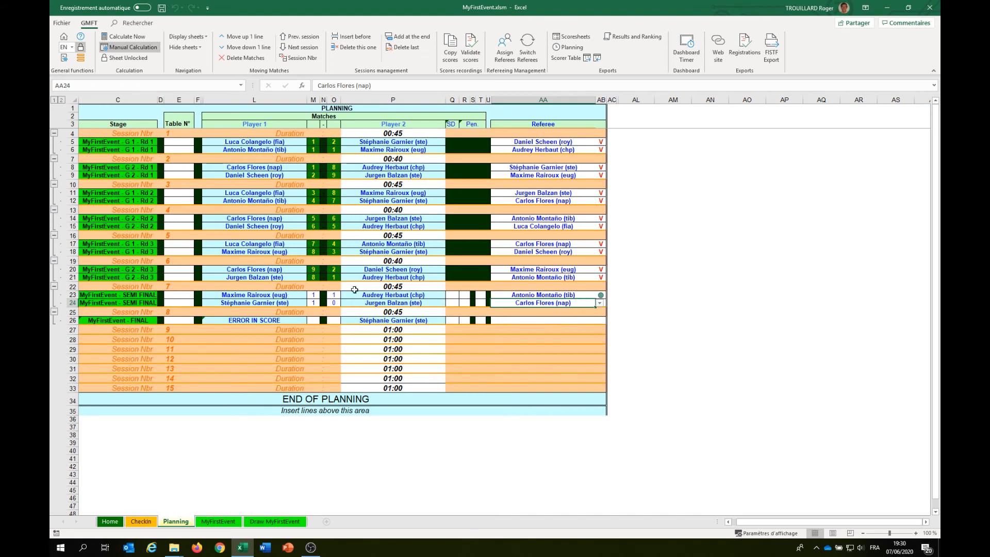
Step: Validate session 7 with its assigned referees, and copy the scores of that session only to unlock its matches again
click(471, 47)
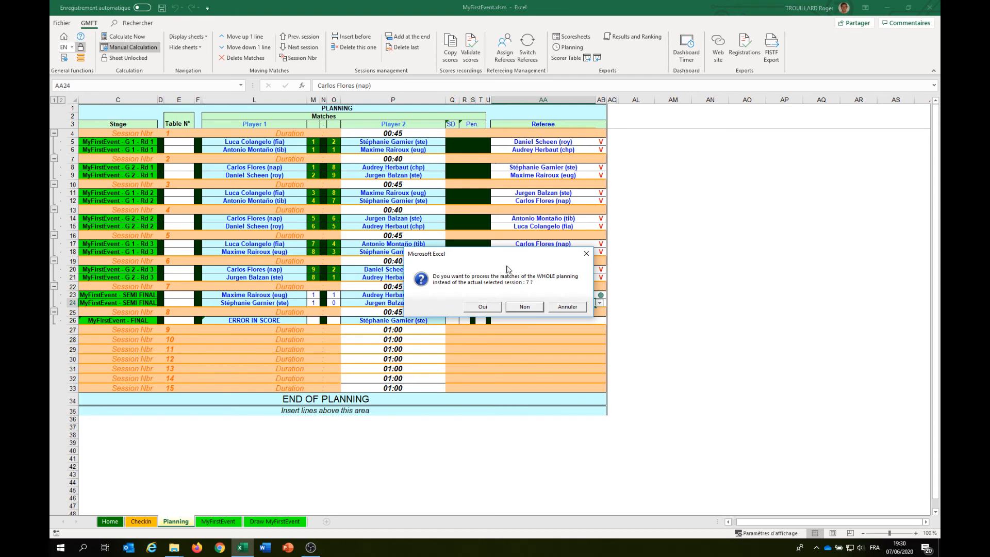
click(526, 308)
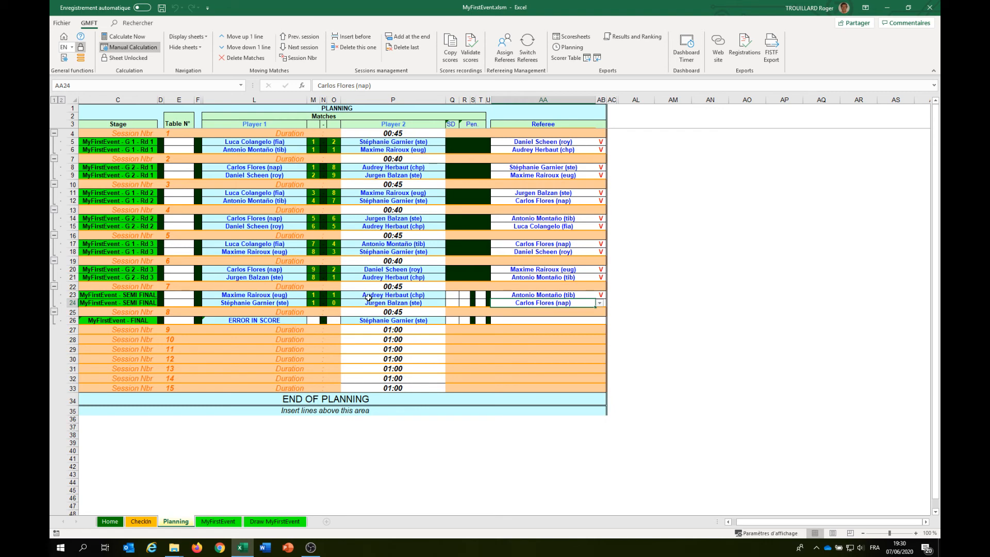
click(334, 294)
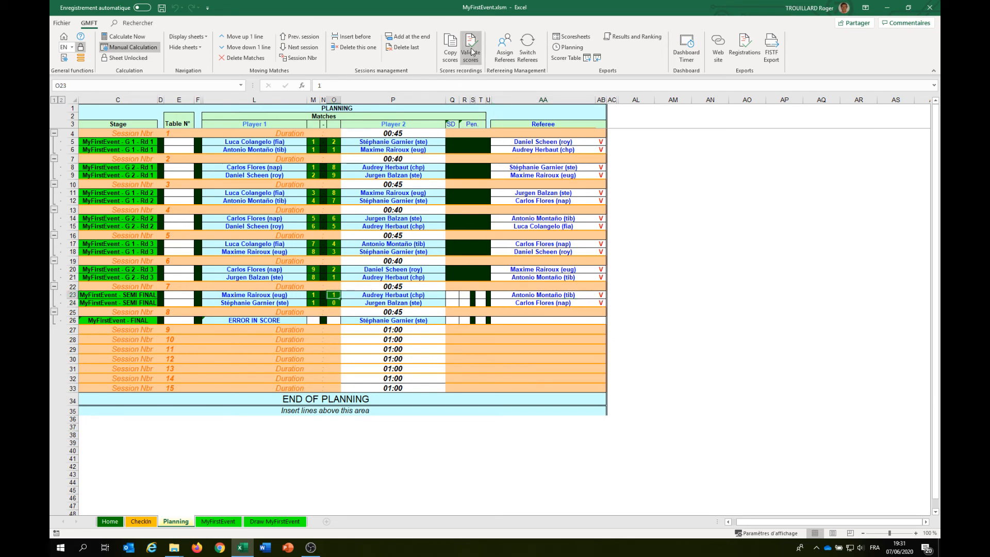
click(453, 51)
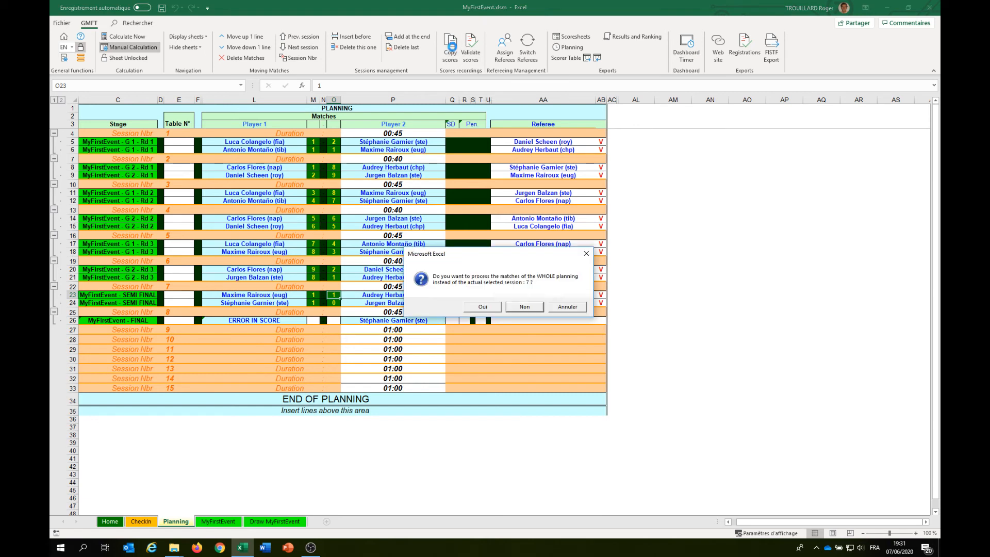
click(524, 306)
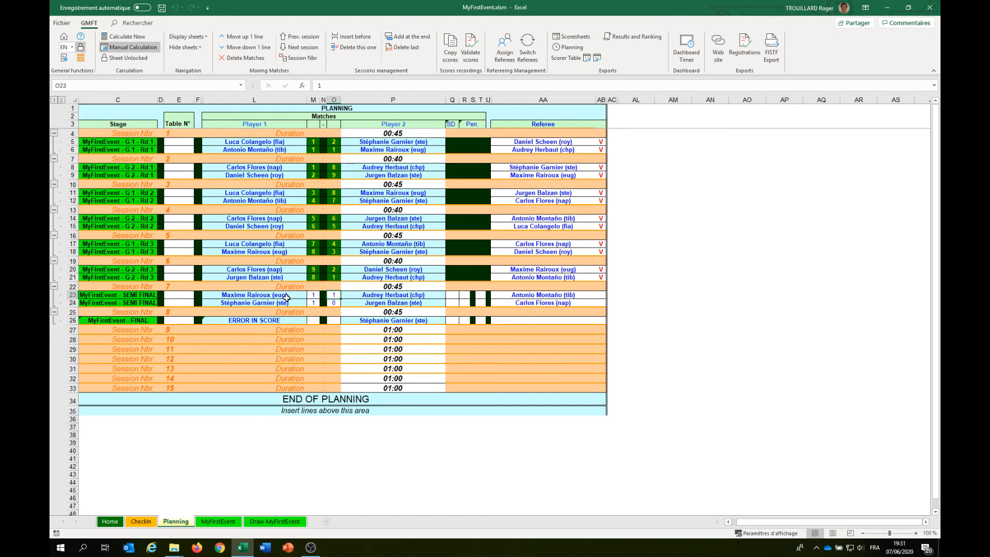
Step: Try a 2-1 score with the SD mark on the first semi-final, and revert to 1-1 without the mark
click(313, 295)
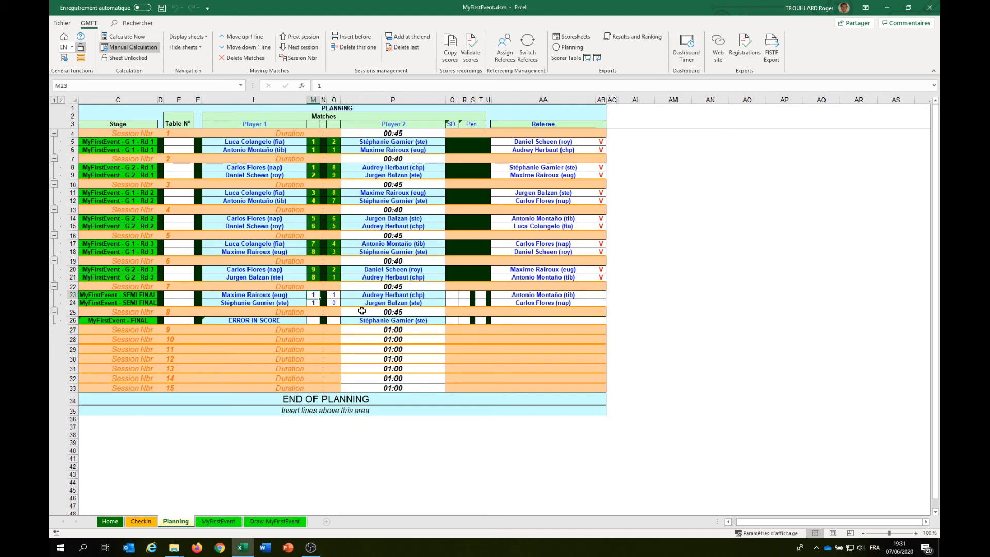
text(2)
click(454, 295)
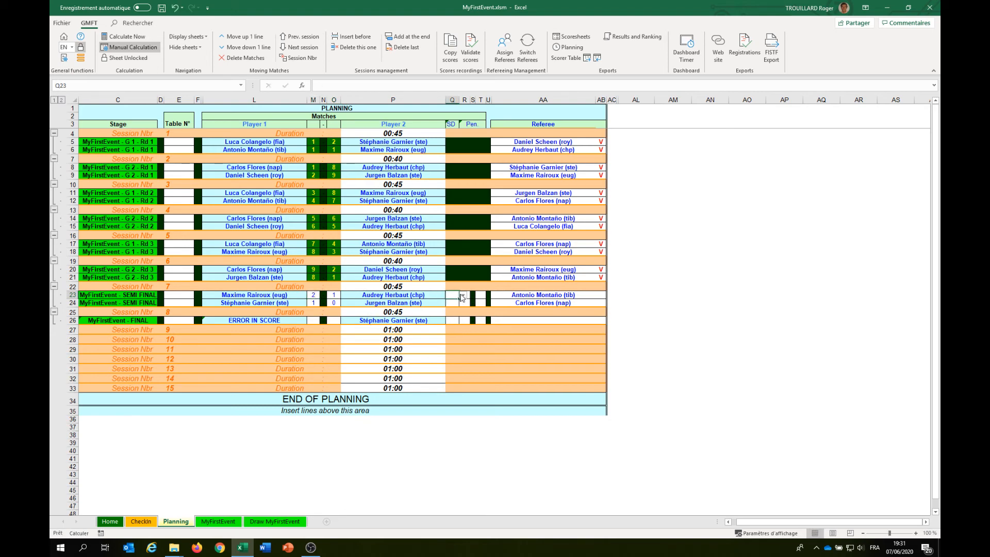
click(463, 295)
click(448, 302)
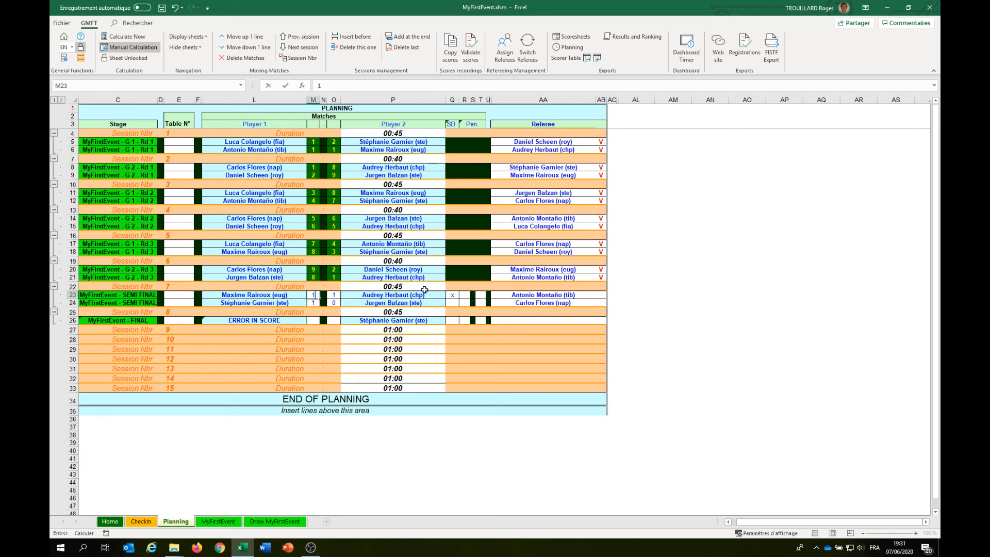
click(463, 296)
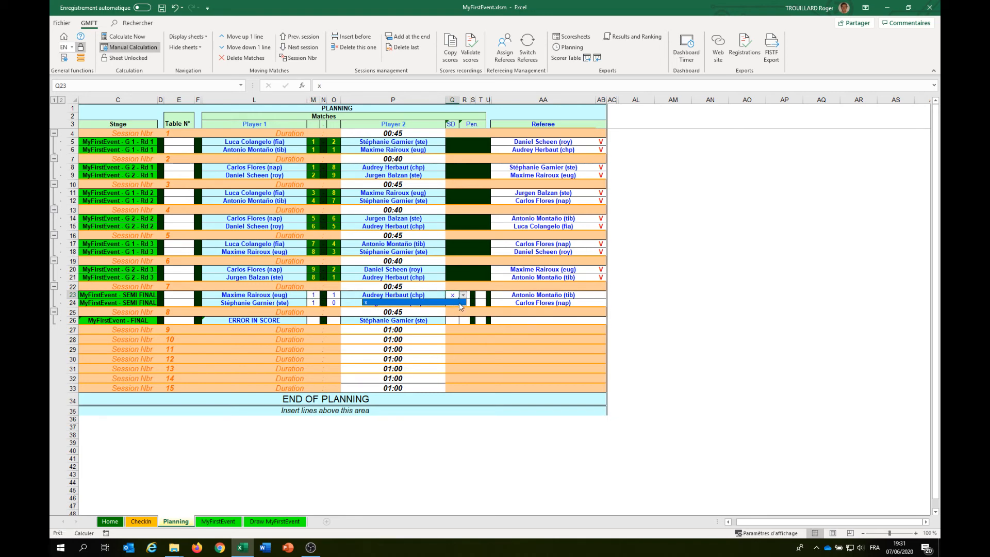
click(454, 295)
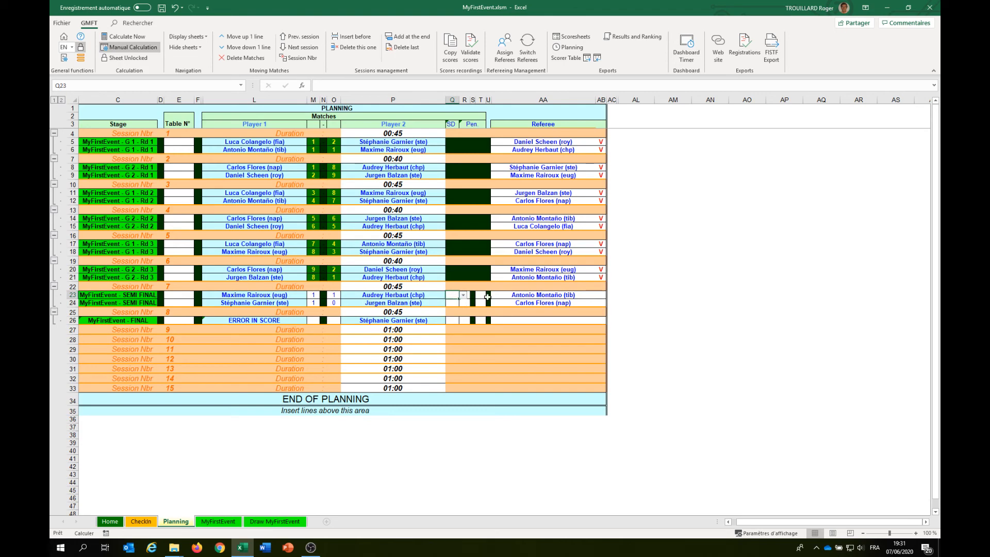
Step: Enter the penalty score 1-2 for the first semi-final and validate the scores of session 7 only
click(463, 293)
key(Tab)
key(Tab)
key(Tab)
key(Tab)
text(2)
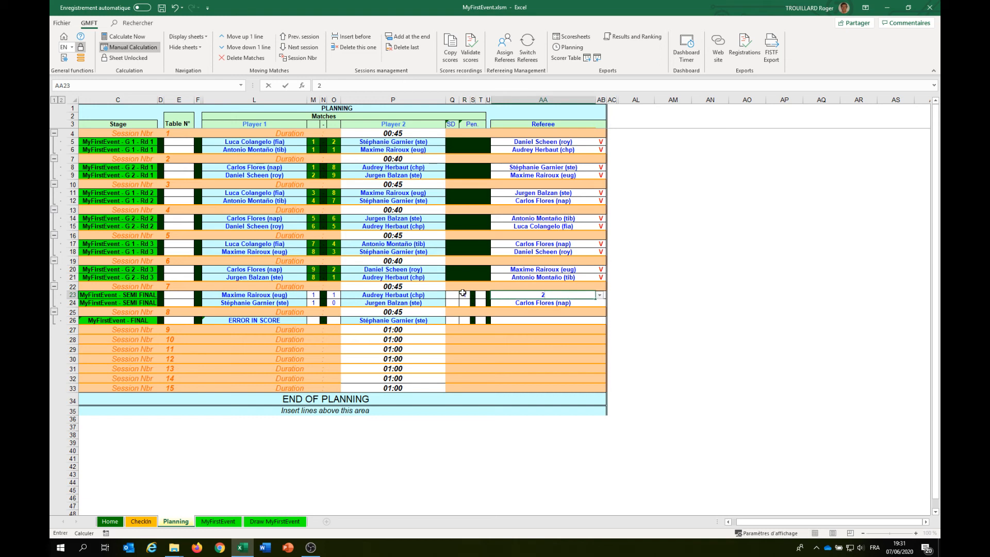
key(Return)
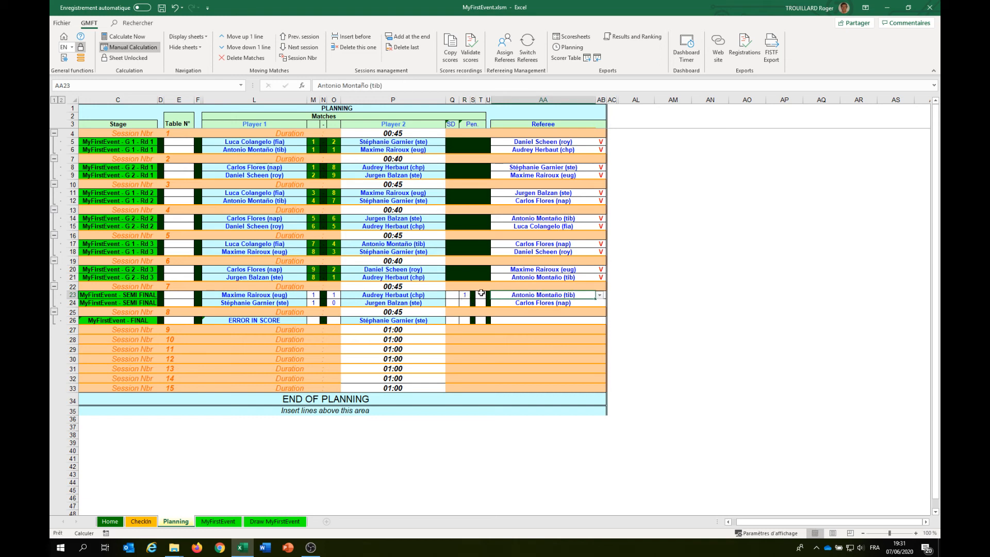
click(482, 294)
text(2)
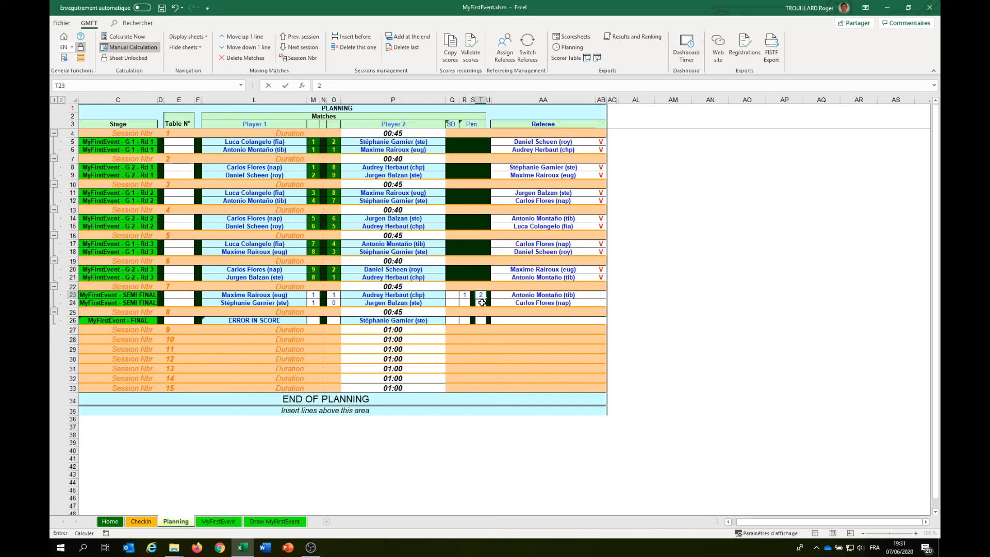
key(Return)
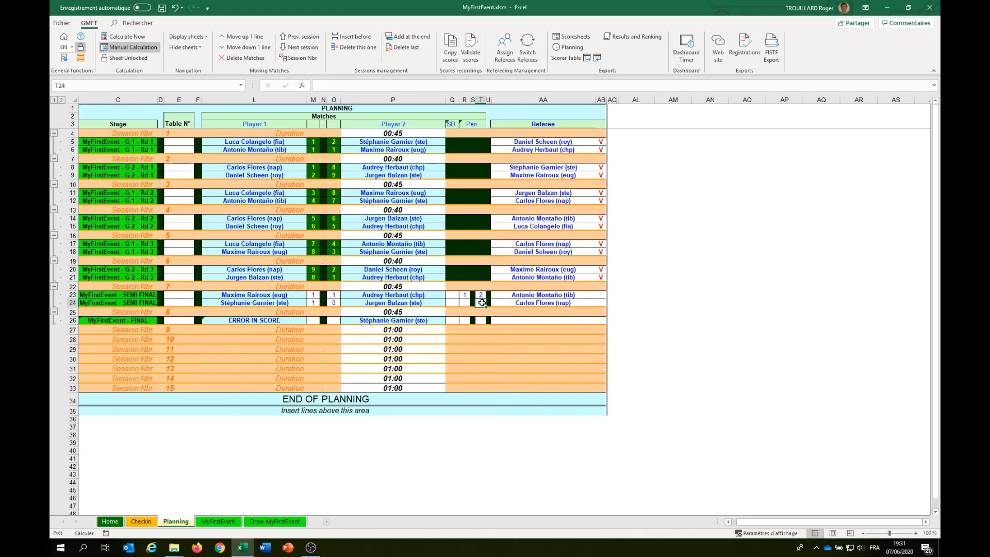
click(470, 49)
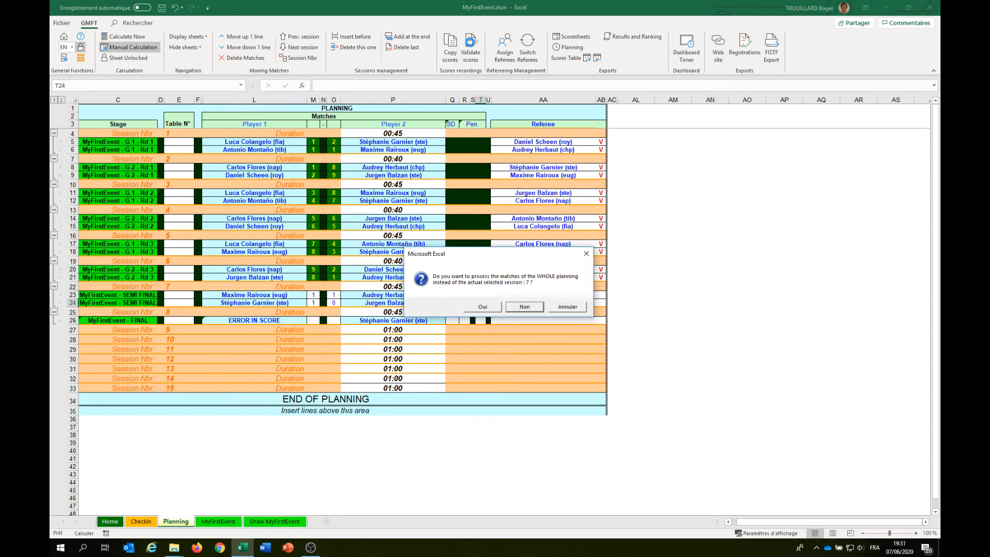
click(524, 307)
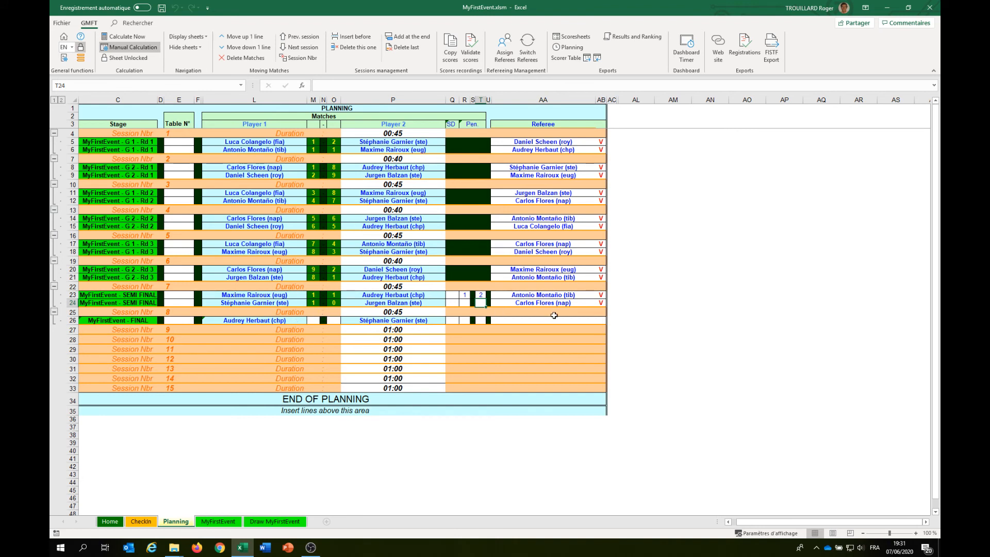
Step: Assign the referee for the whole of session 8 with the exclusion number of already refereed matches set to 2
click(524, 321)
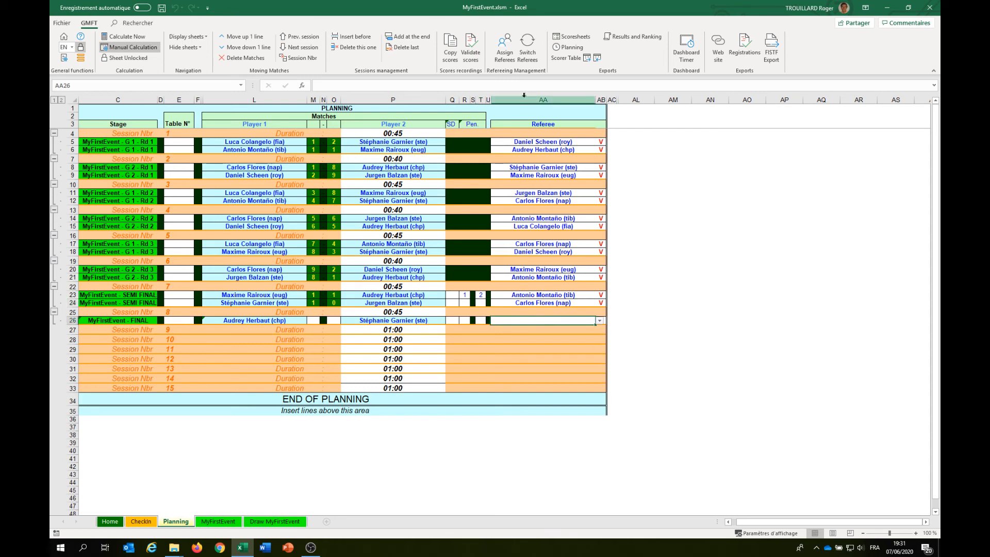
click(508, 48)
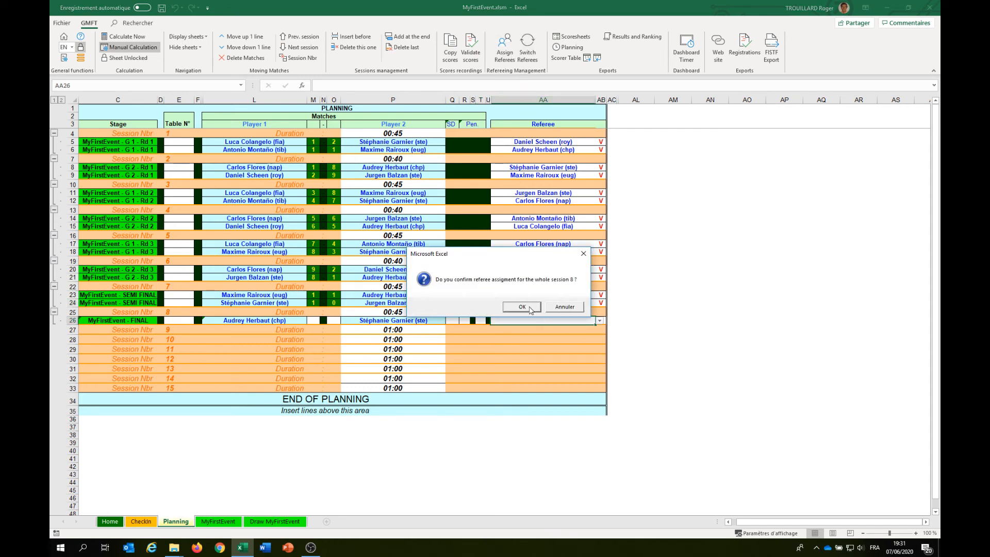
click(529, 308)
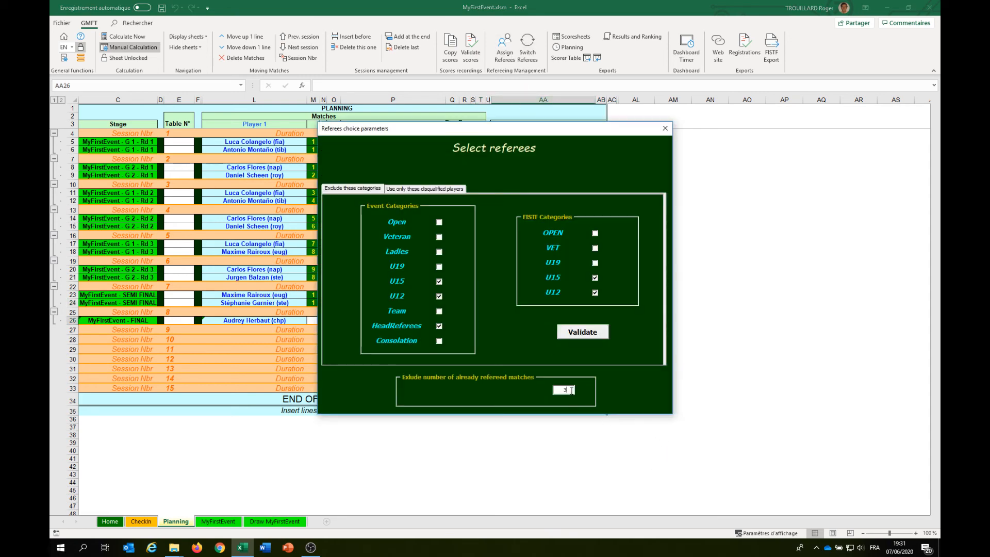
drag(571, 391, 546, 390)
text(2)
click(583, 332)
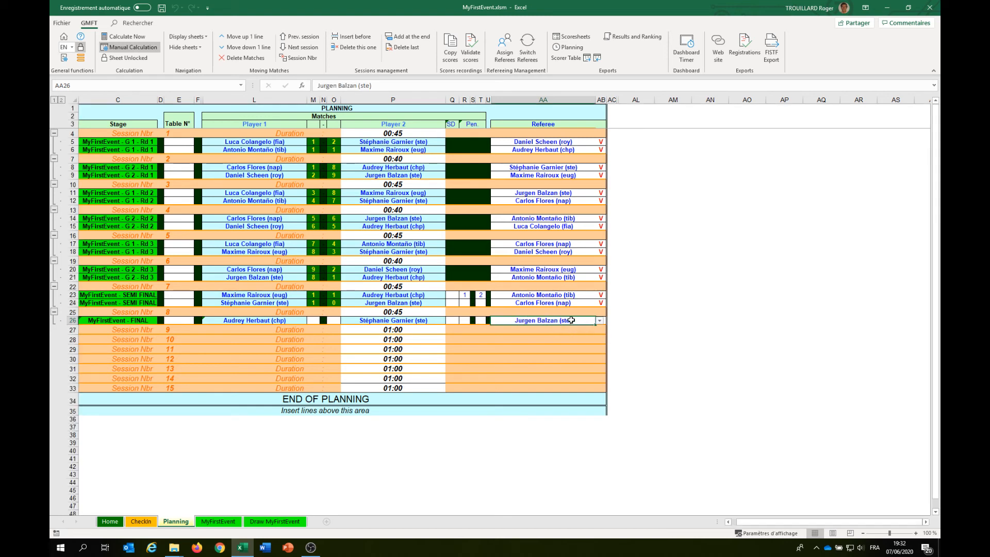
Step: Enter a 1-2 score with the SD mark for the final and validate the scores of session 8
click(316, 322)
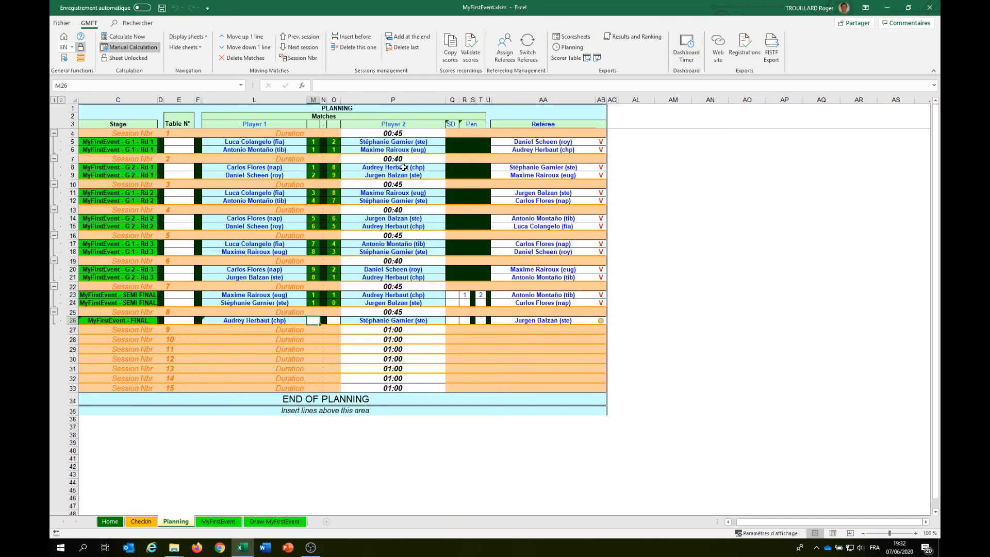
text(1)
key(Tab)
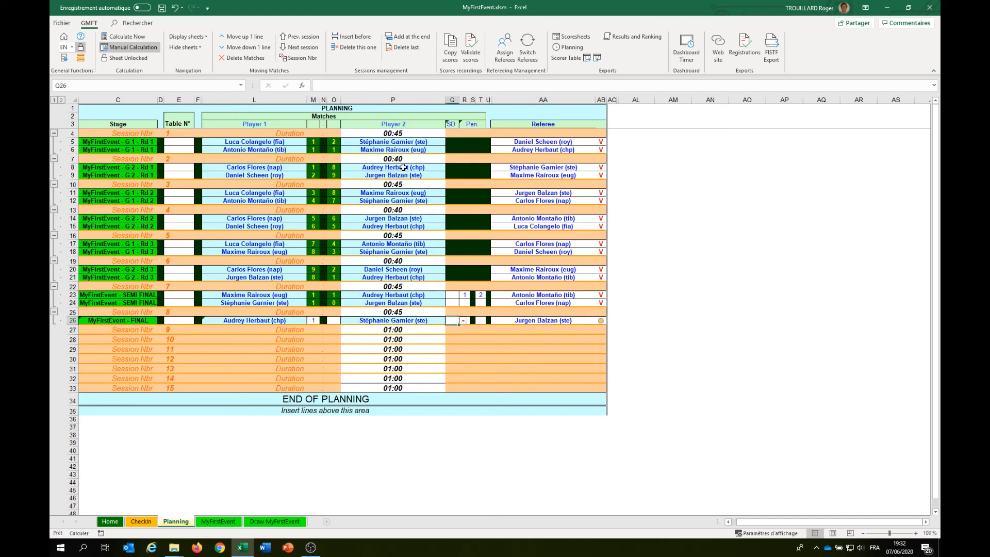
text(2)
key(Tab)
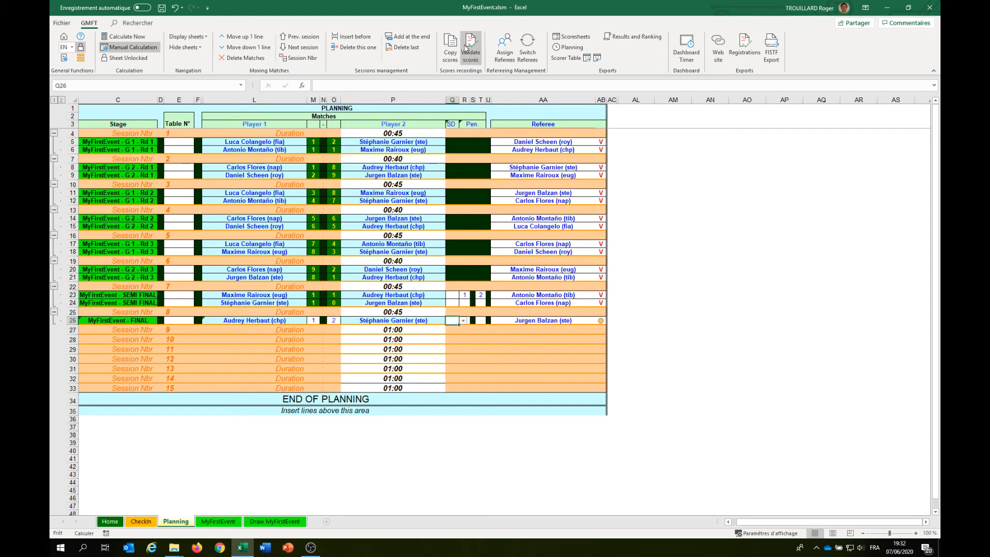
click(463, 321)
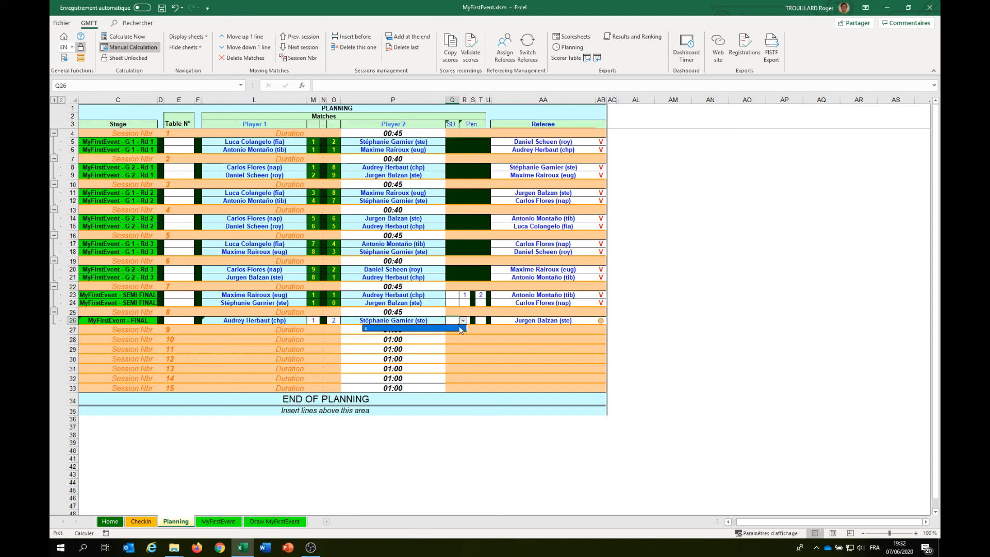
click(460, 329)
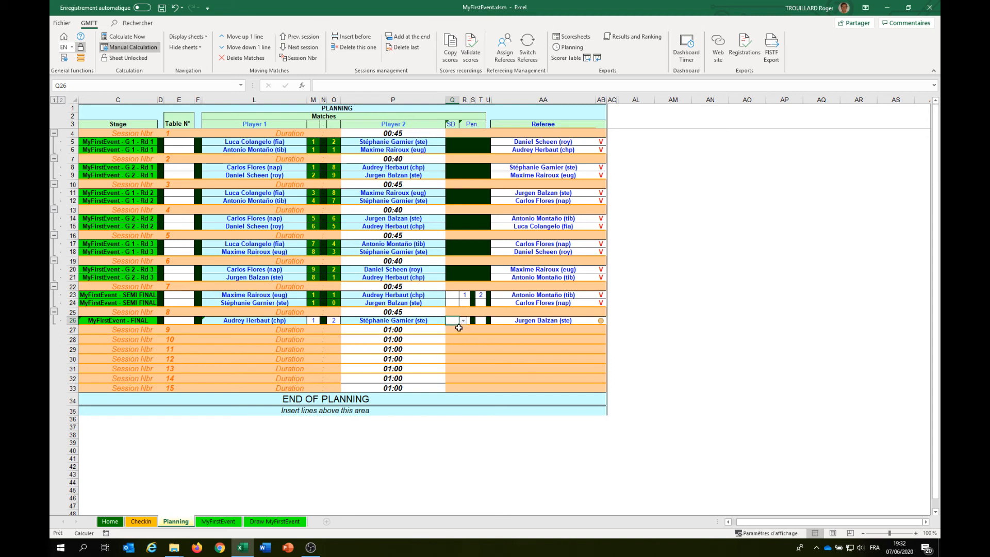
click(472, 45)
click(524, 307)
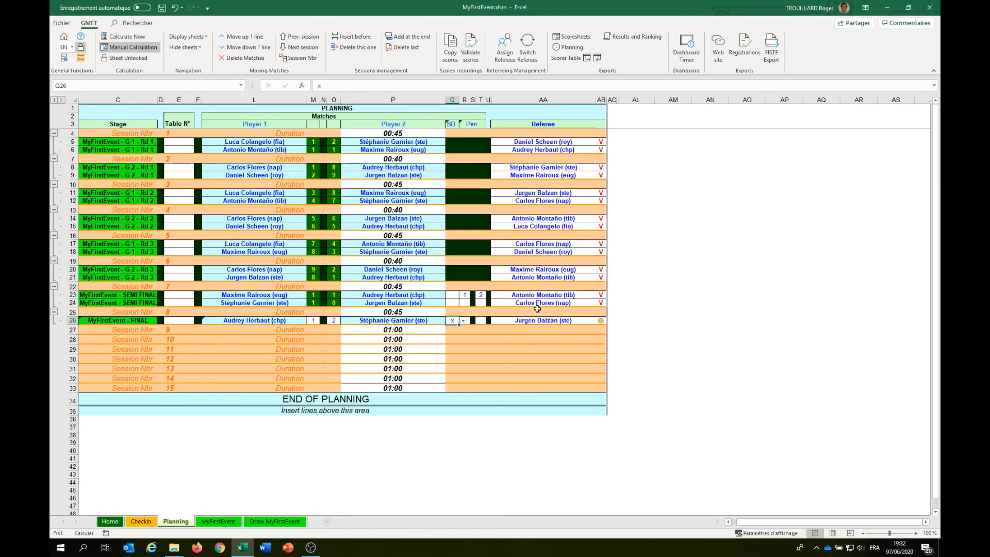
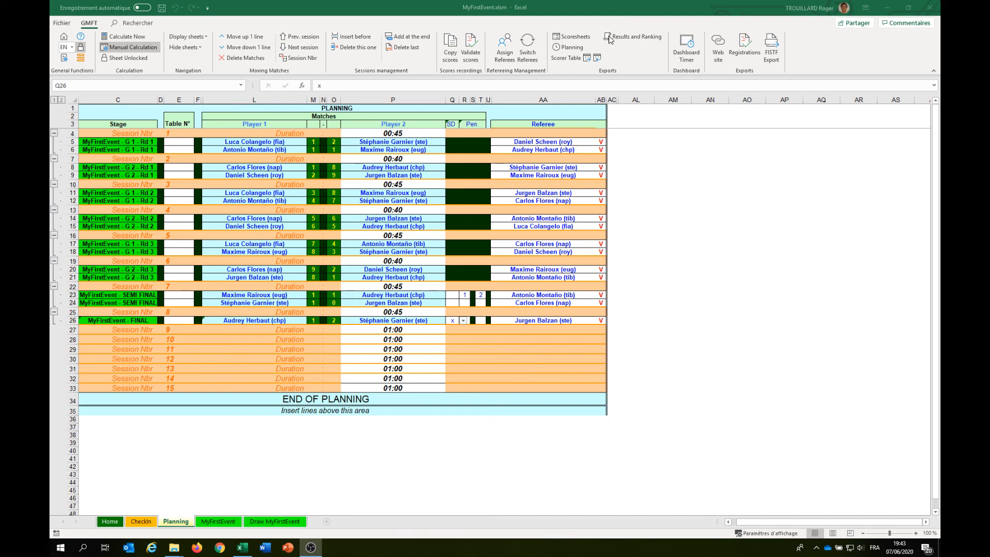
Step: Export the results and rankings of all 8 sessions from session 1 as Results.xls in the GMFT_Model_9.1 folder
click(609, 38)
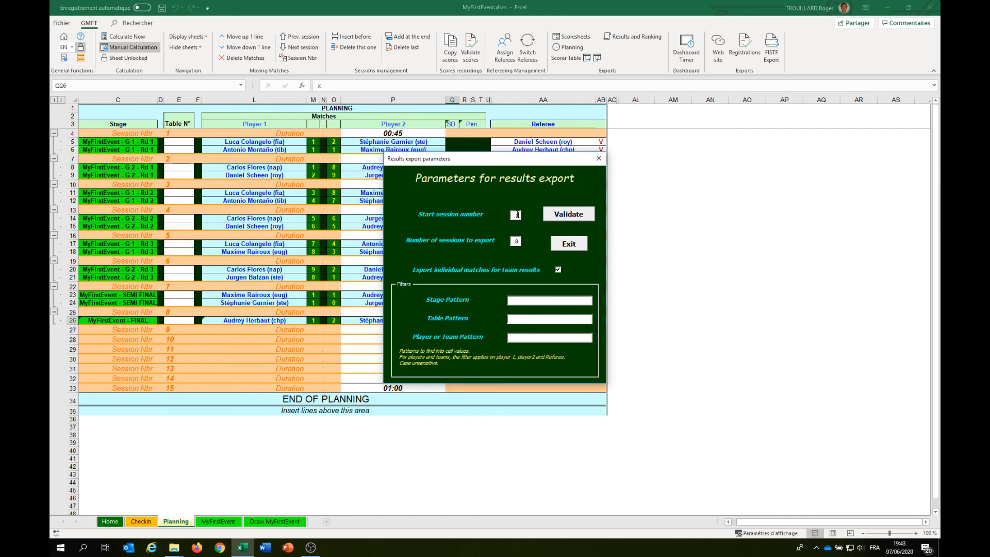
drag(506, 168, 711, 160)
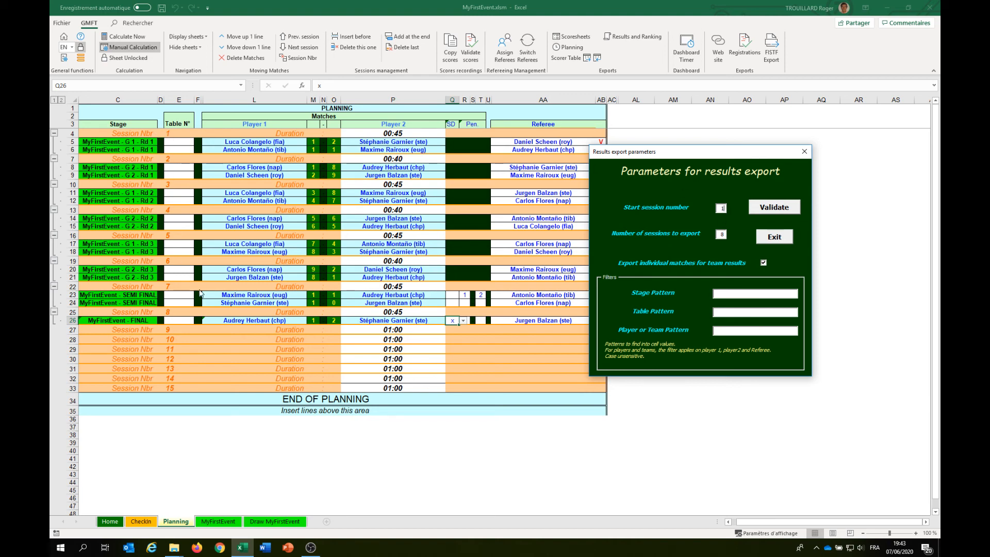
click(783, 208)
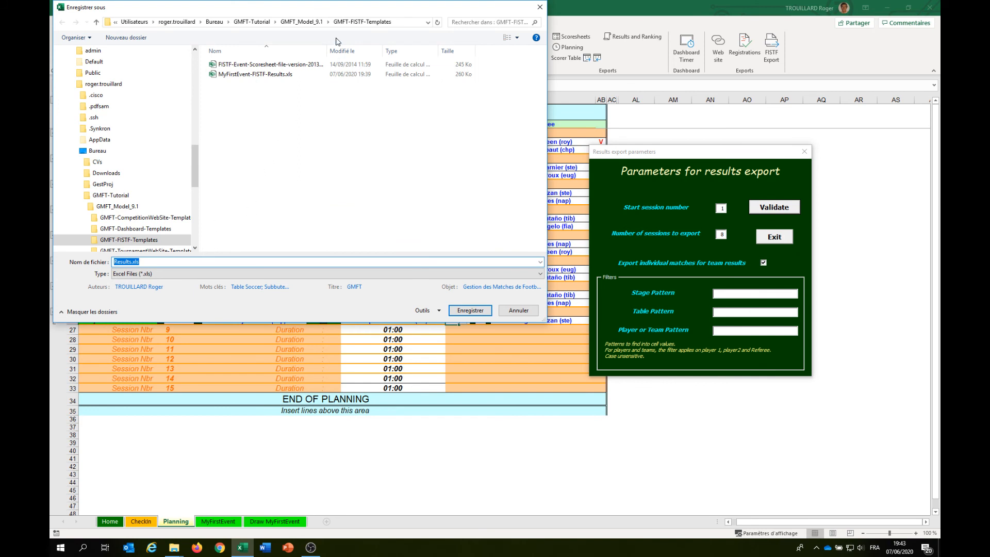
click(300, 22)
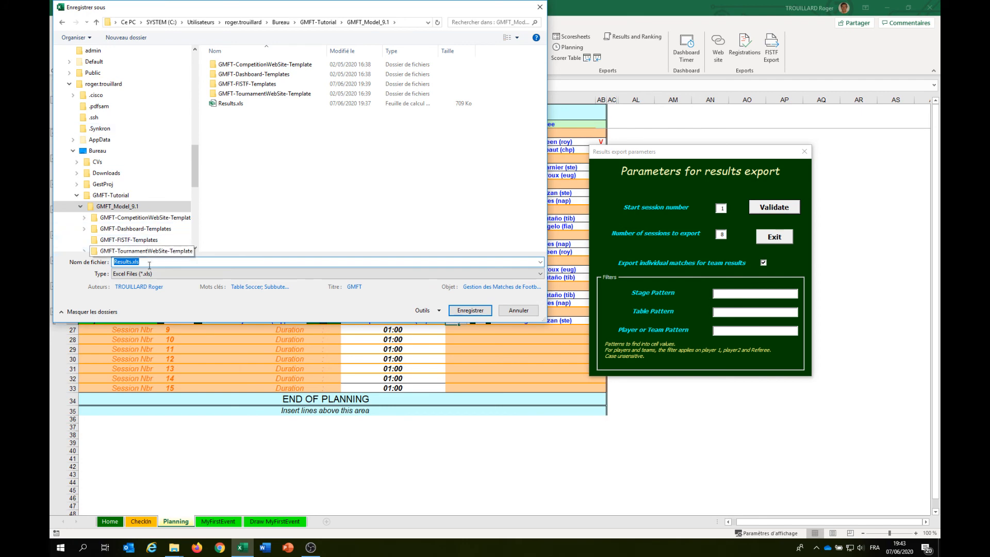
click(471, 311)
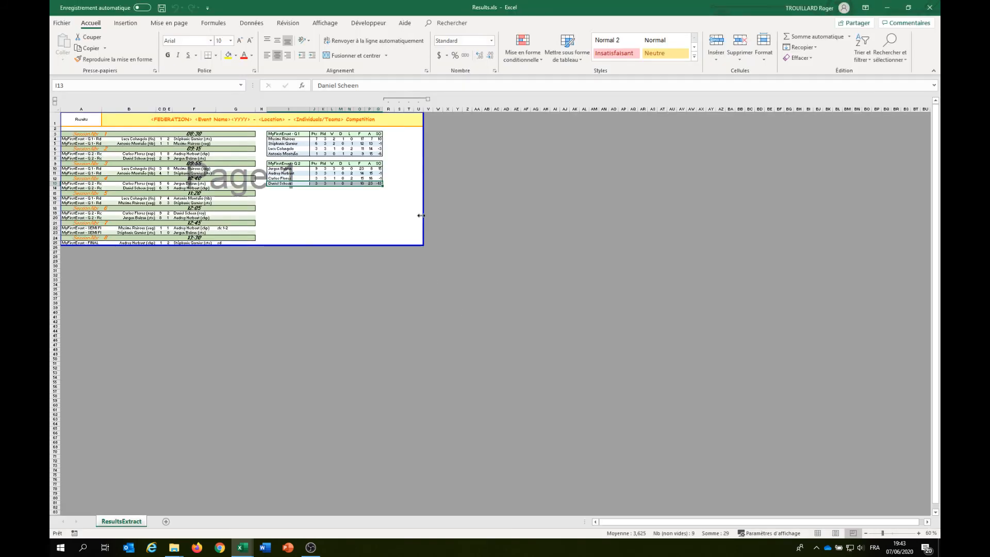
Step: Collapse the grouped columns beside the group rankings in the exported results sheet
click(428, 99)
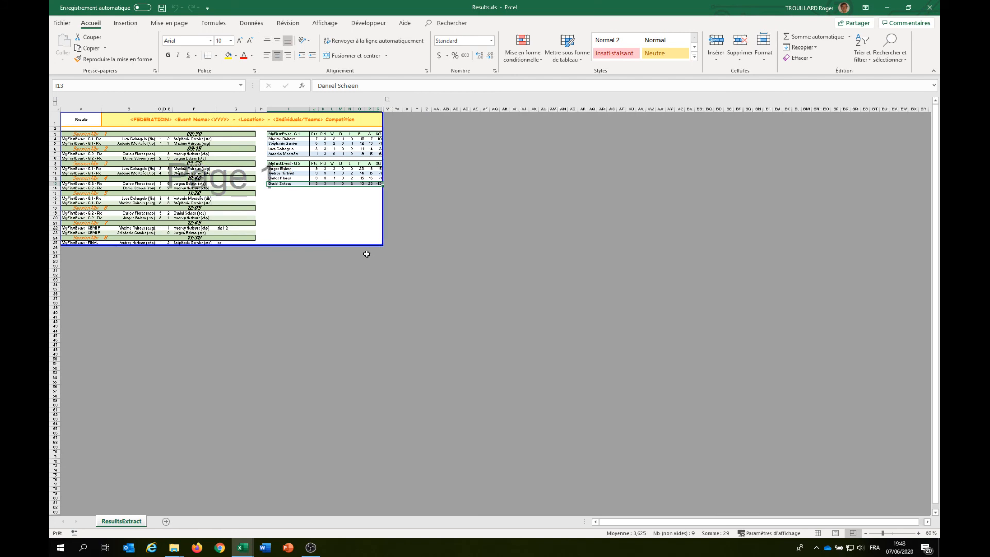
scroll(336, 205, up, 5)
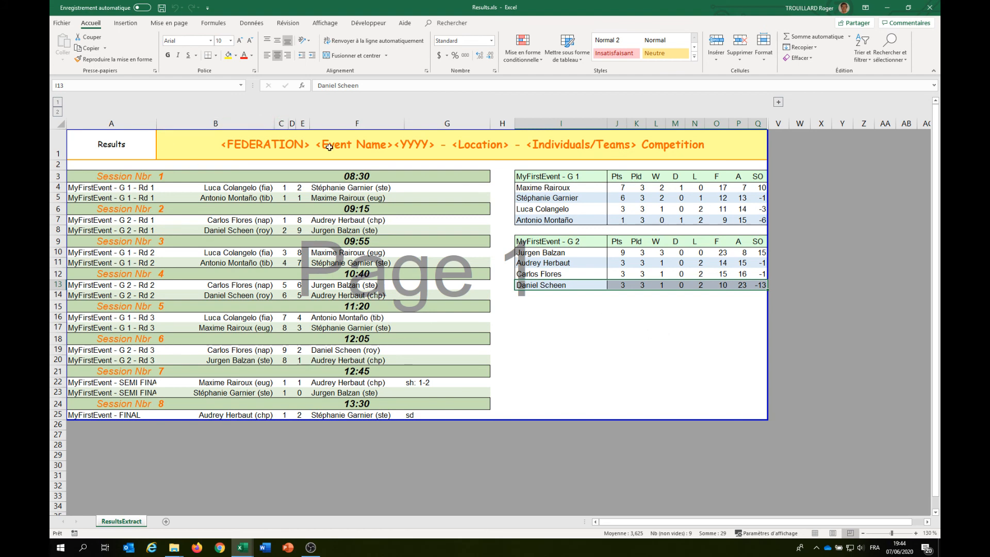
click(677, 385)
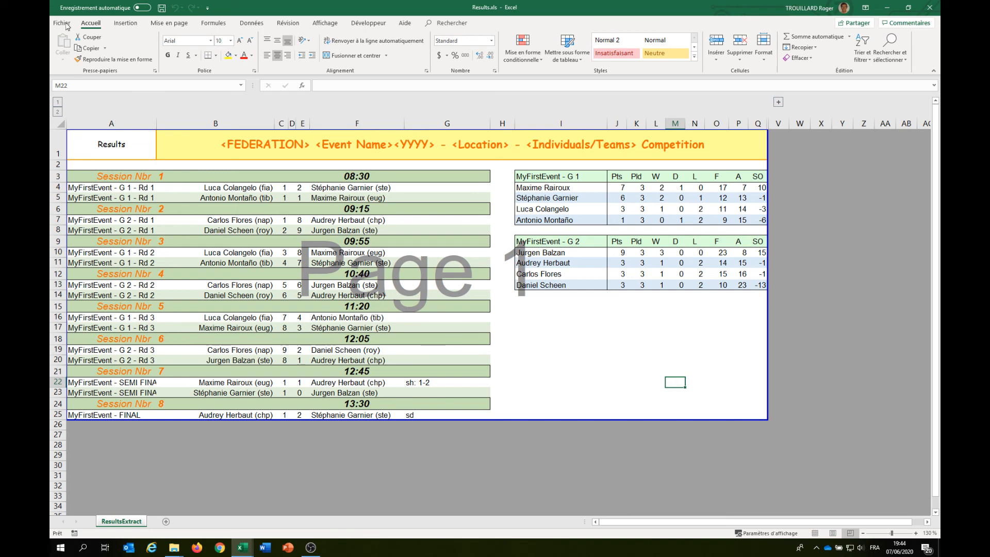
Step: Save the results sheet as Results.pdf in the GMFT_Model_9.1 folder, replacing the existing file
key(alt+Tab)
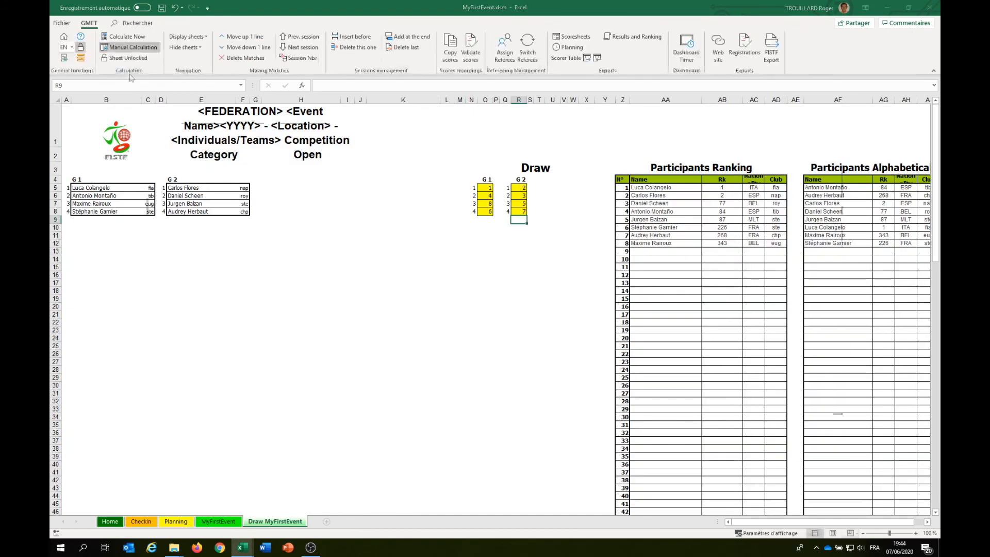
key(alt+Tab)
click(62, 22)
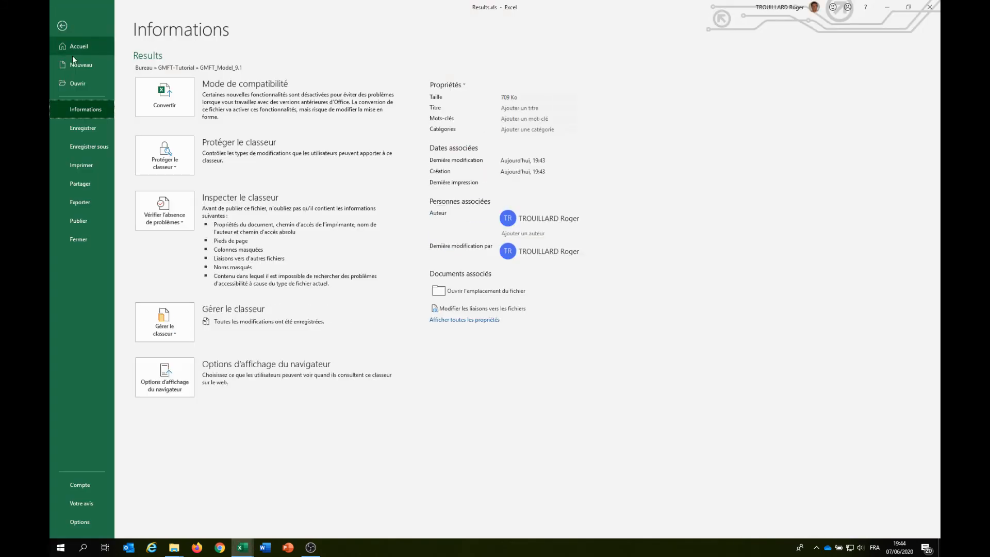
click(85, 147)
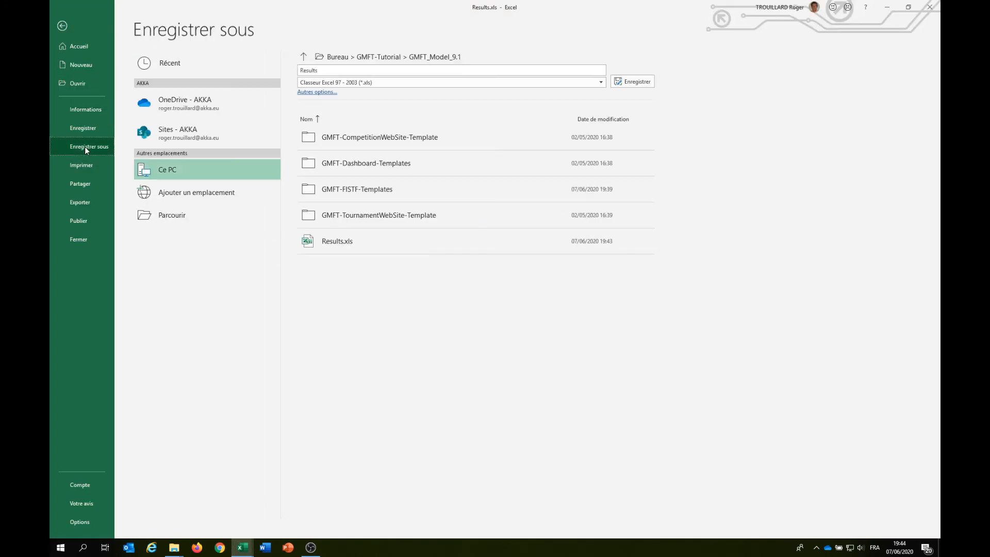
click(317, 92)
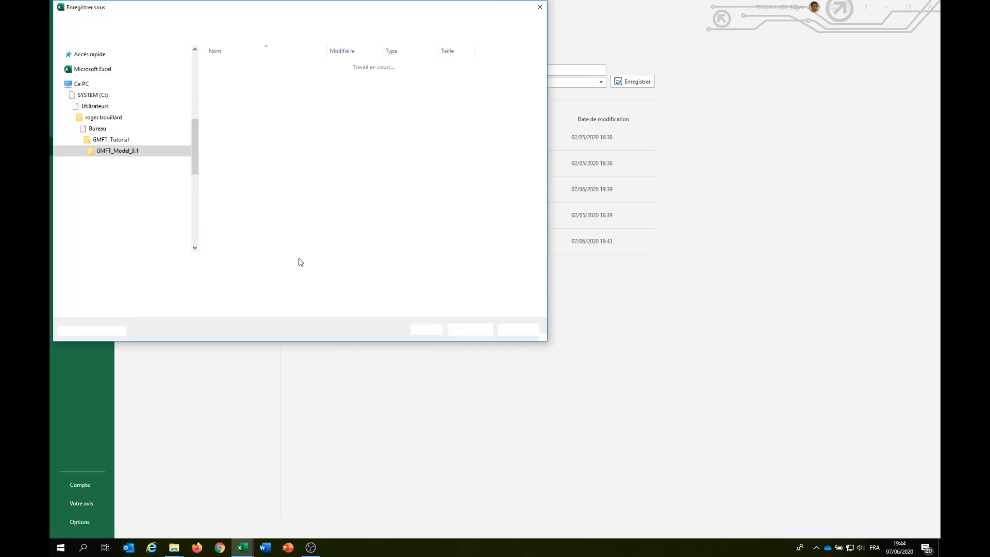
click(156, 273)
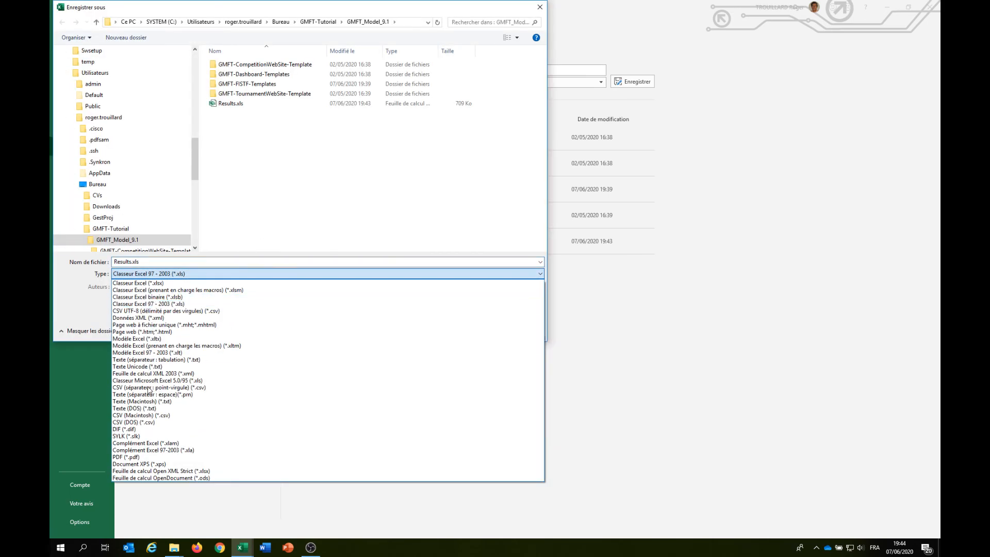
click(149, 457)
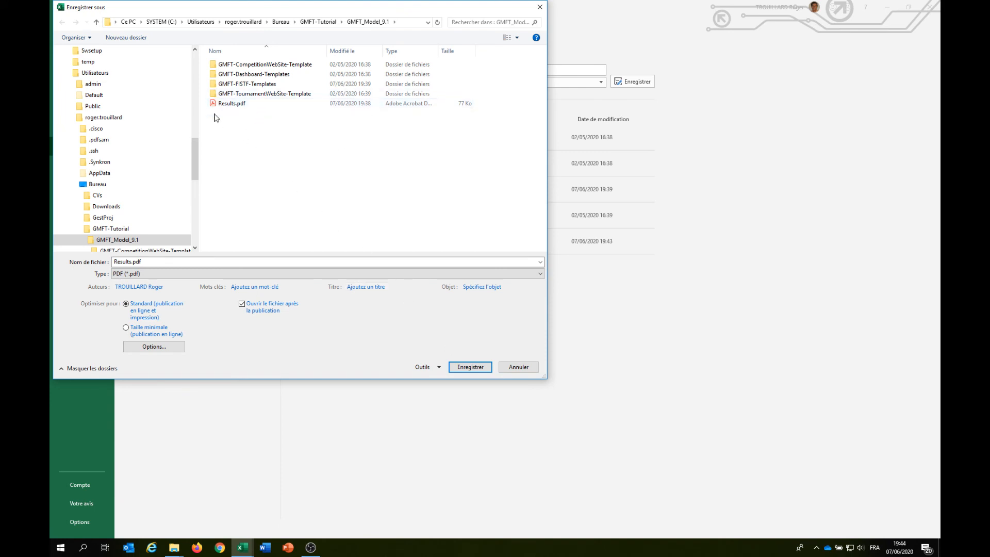
click(470, 367)
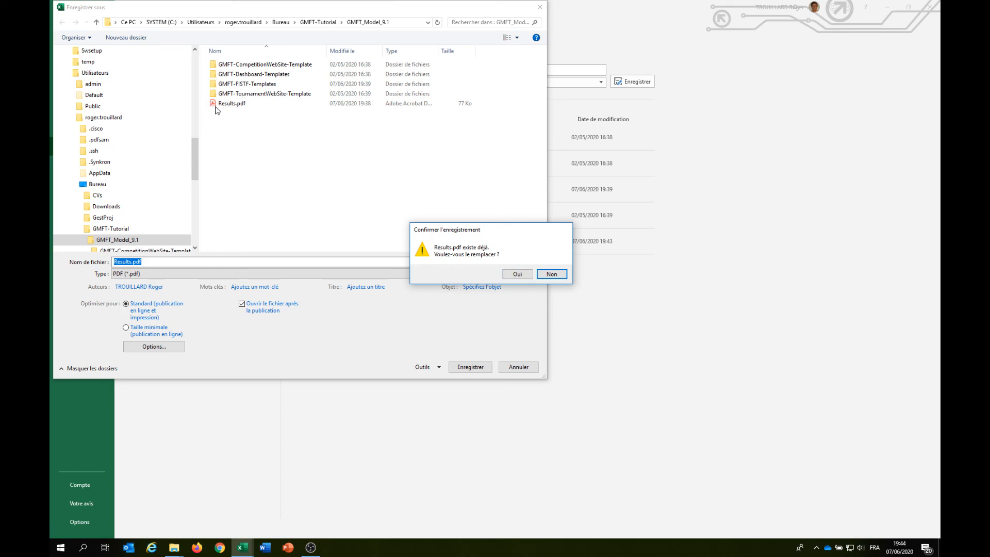
click(517, 273)
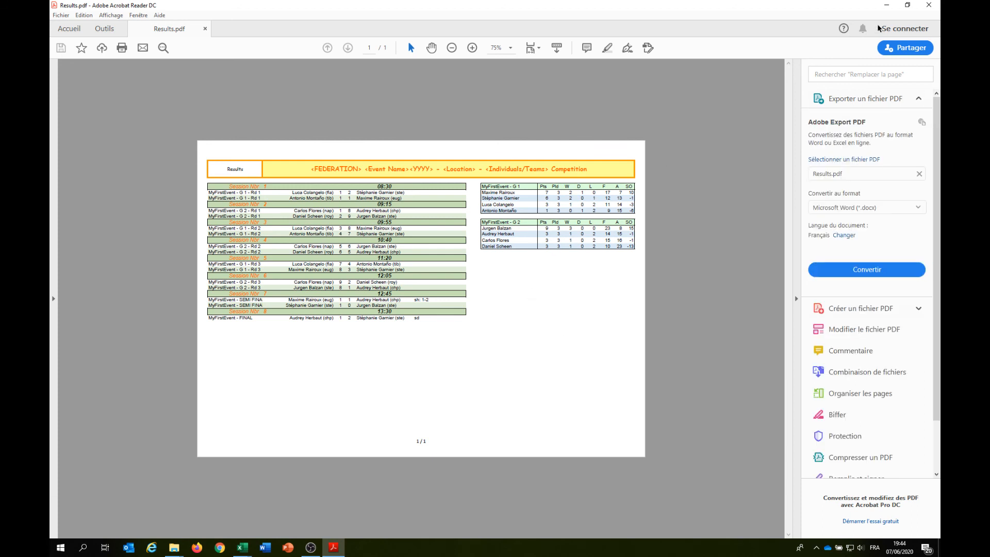
Step: Close the published PDF and the Results.xls workbook without saving its changes
click(929, 7)
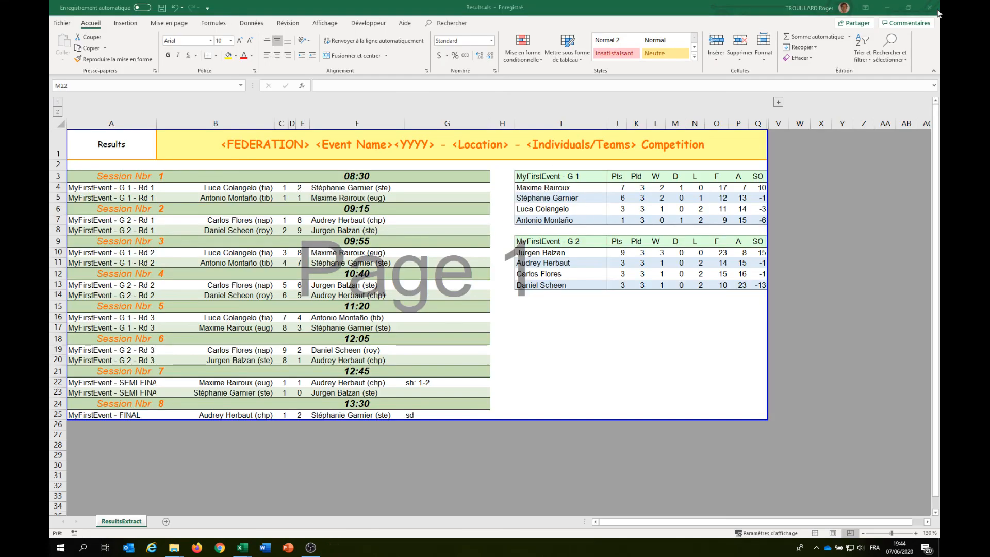
click(930, 6)
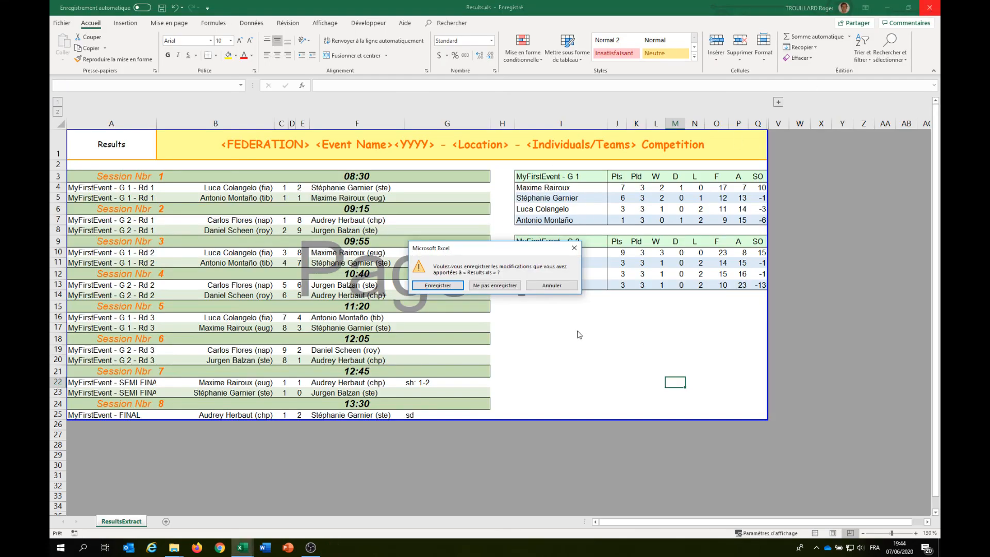
click(496, 285)
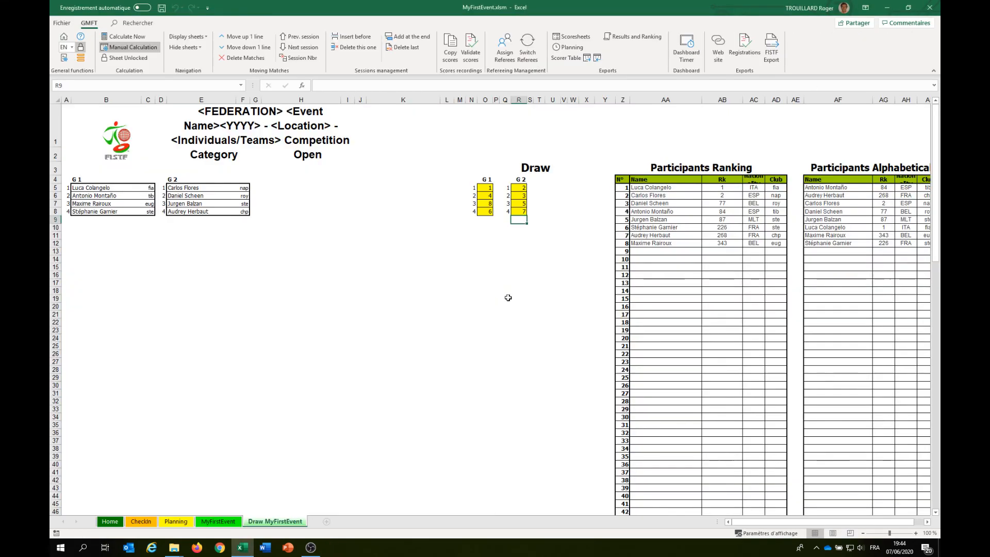
Step: Start the FISTF export from the Planning sheet, using FISTF-Event-Scoresheet-file-version-2013-2014.xls from the GMFT-FISTF-Templates folder as the template
click(179, 522)
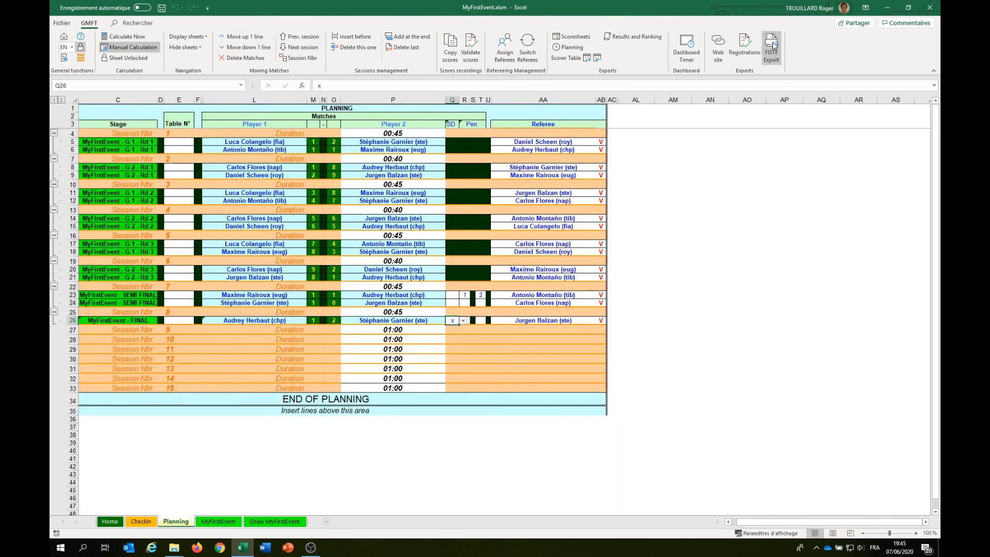
click(774, 45)
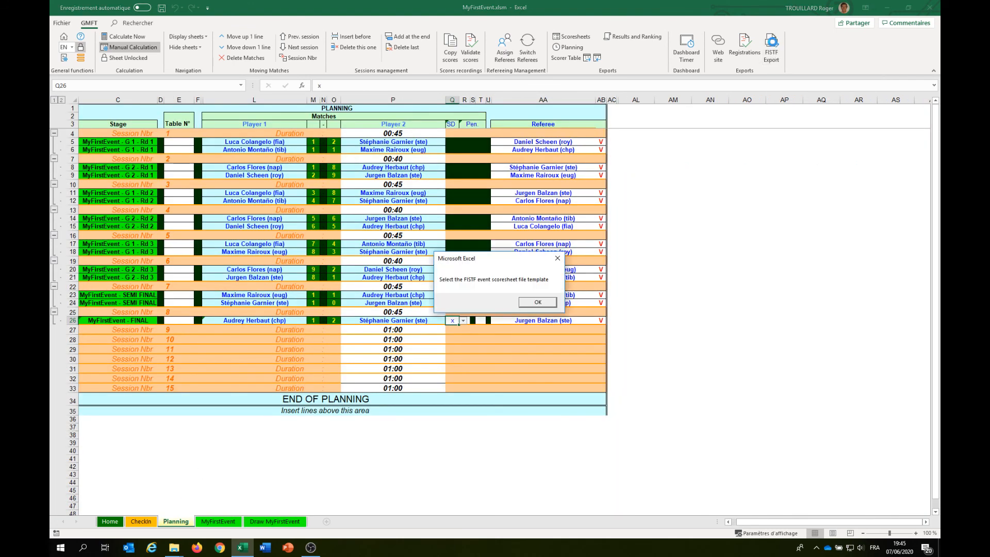
click(539, 305)
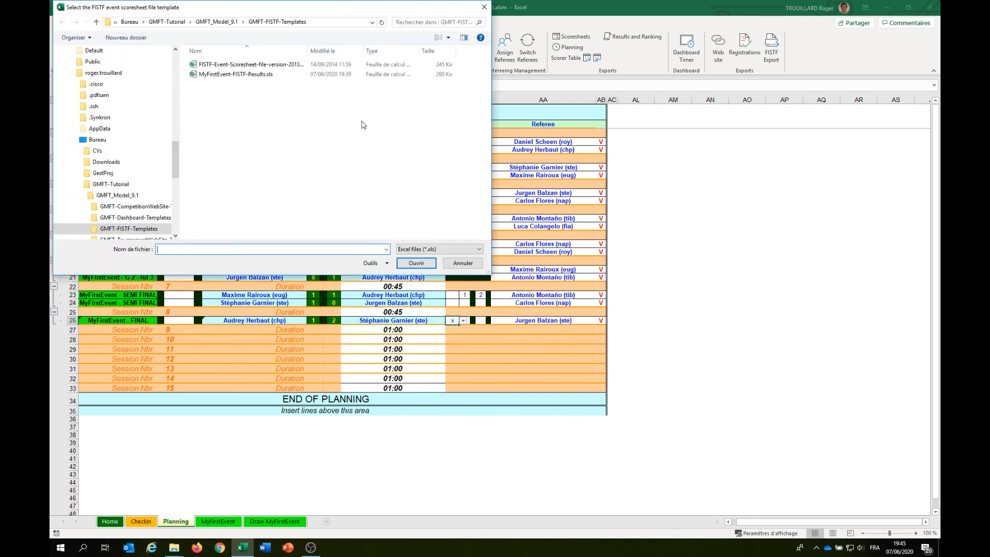
click(230, 22)
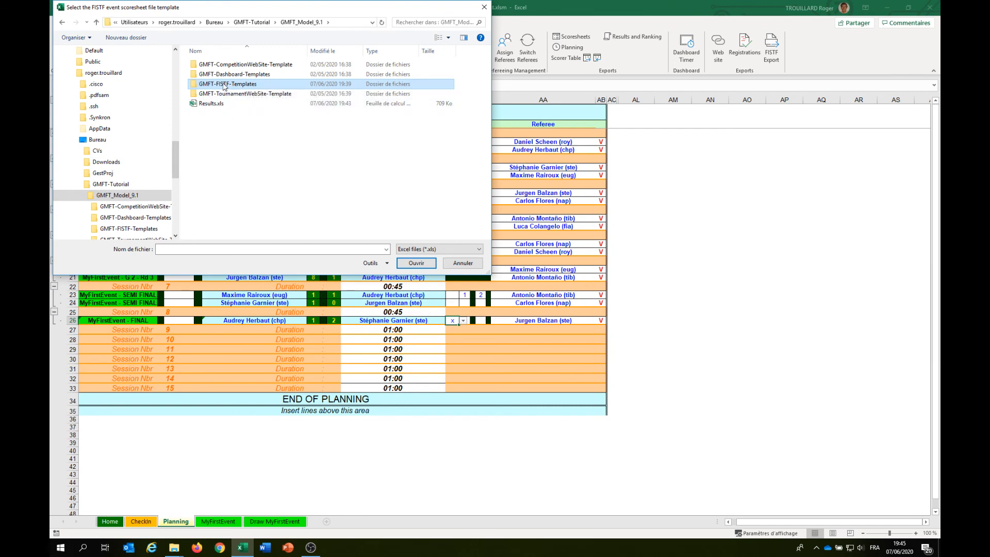
double_click(224, 84)
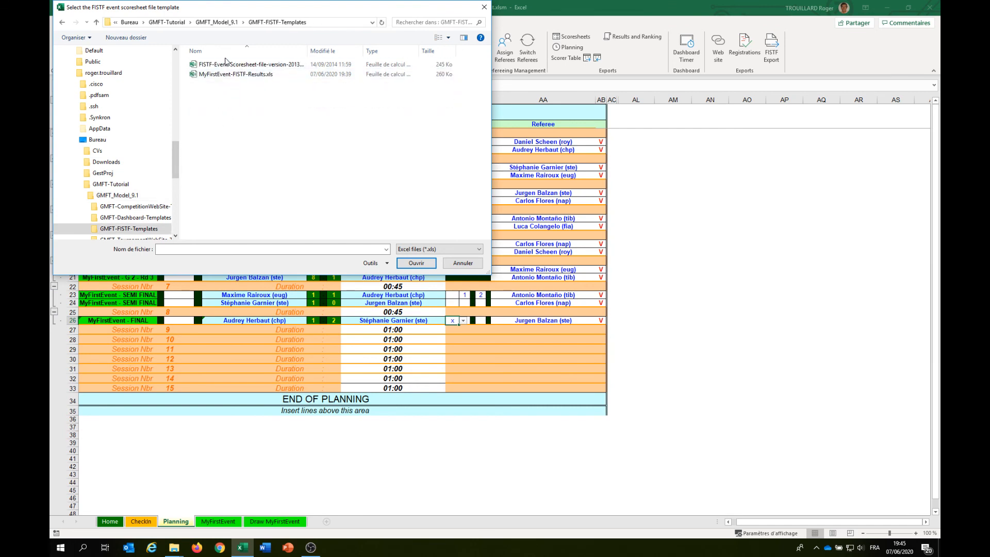
click(283, 65)
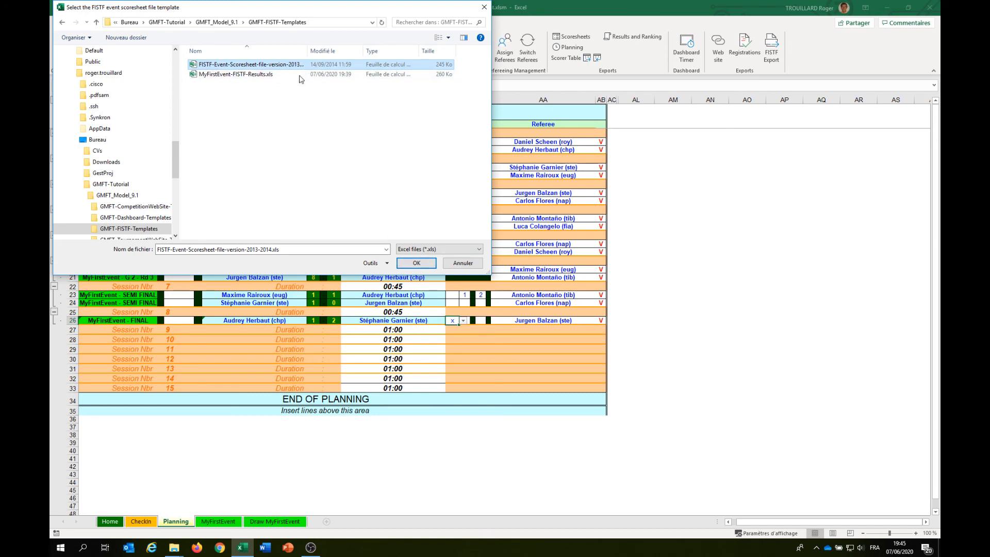
click(426, 262)
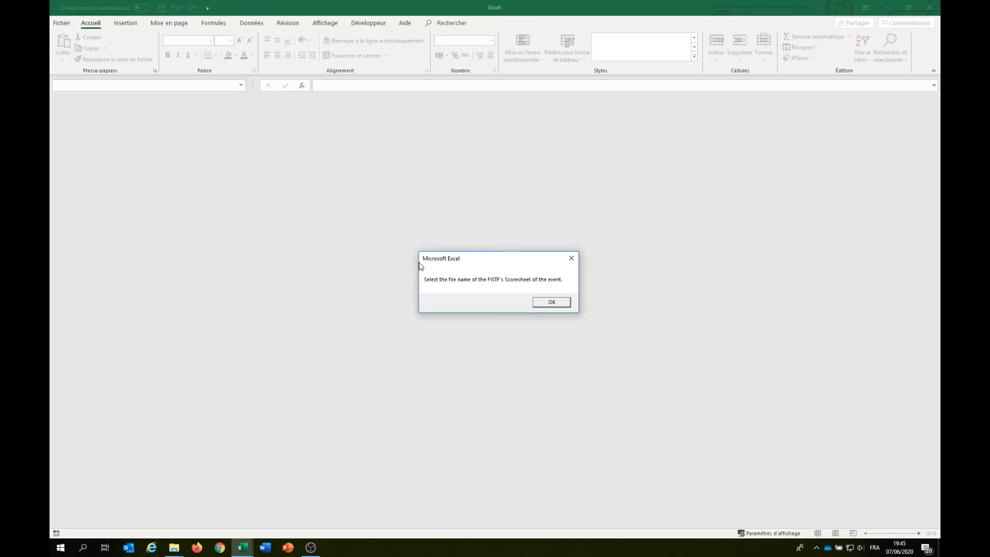
Step: Save the FISTF scoresheet over the existing MyFirstEvent-FISTF-Results.xls, and close the generated workbook without saving further changes
click(553, 302)
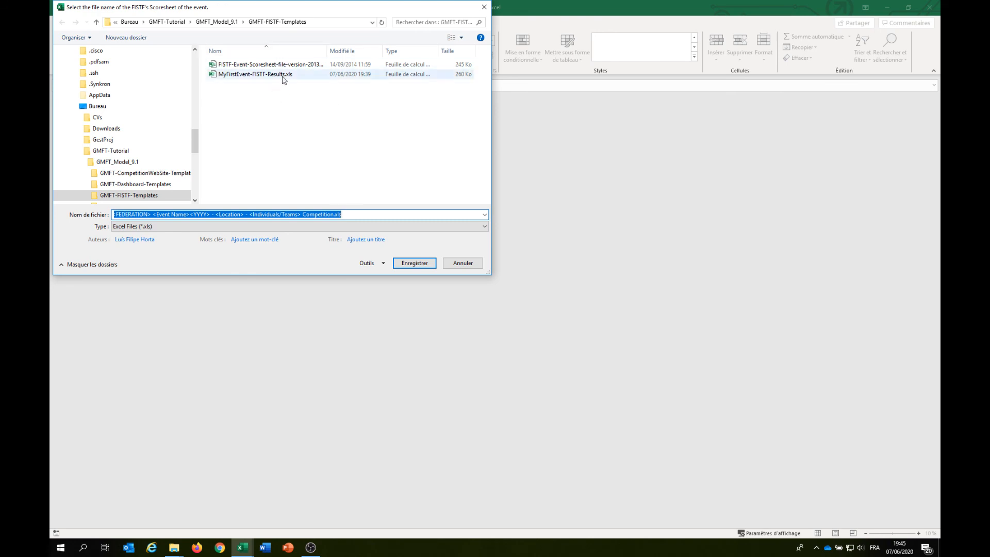
click(238, 75)
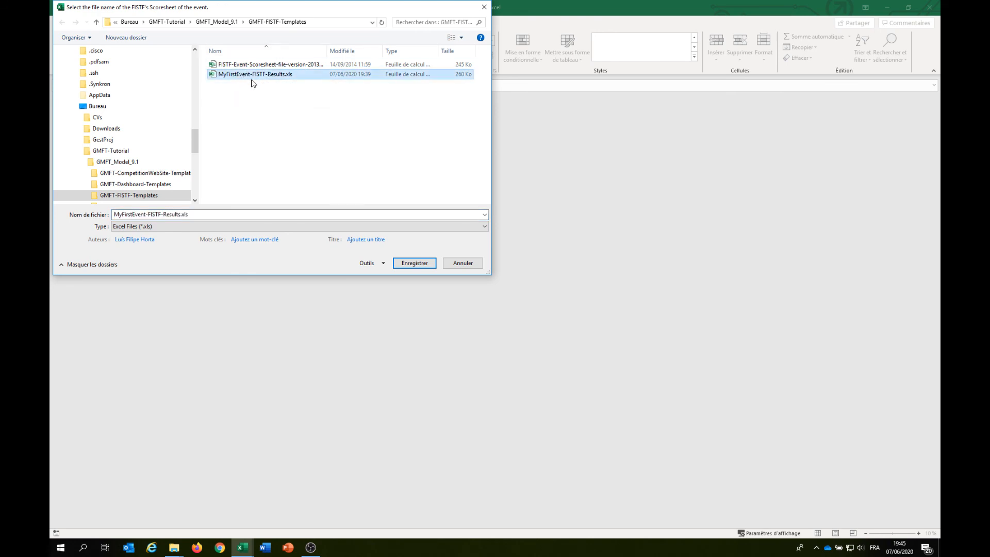
click(419, 263)
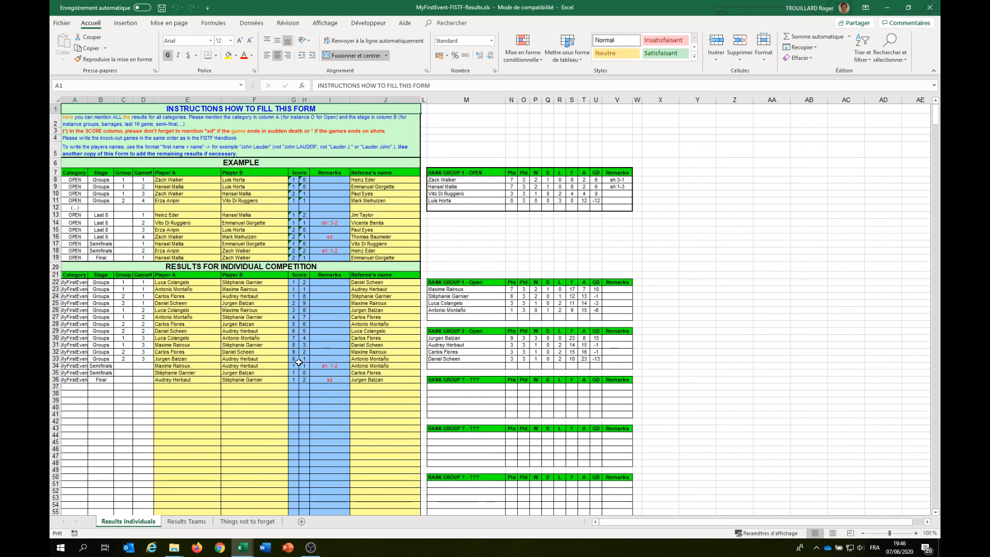
click(930, 7)
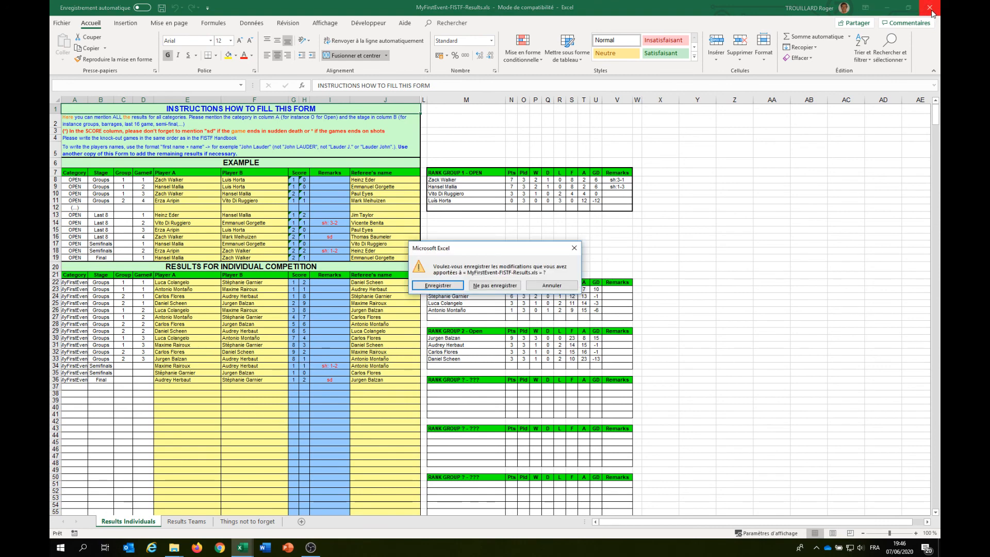
click(494, 286)
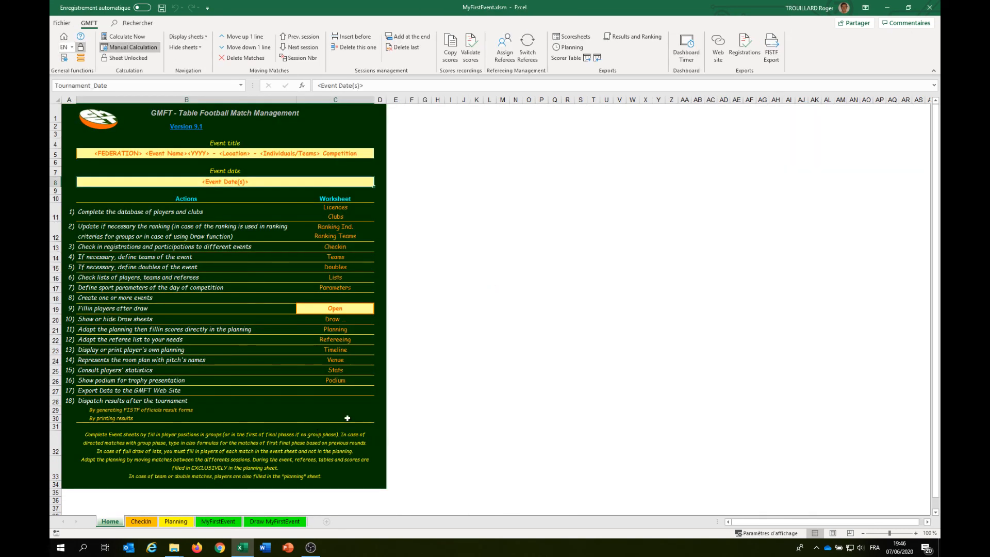